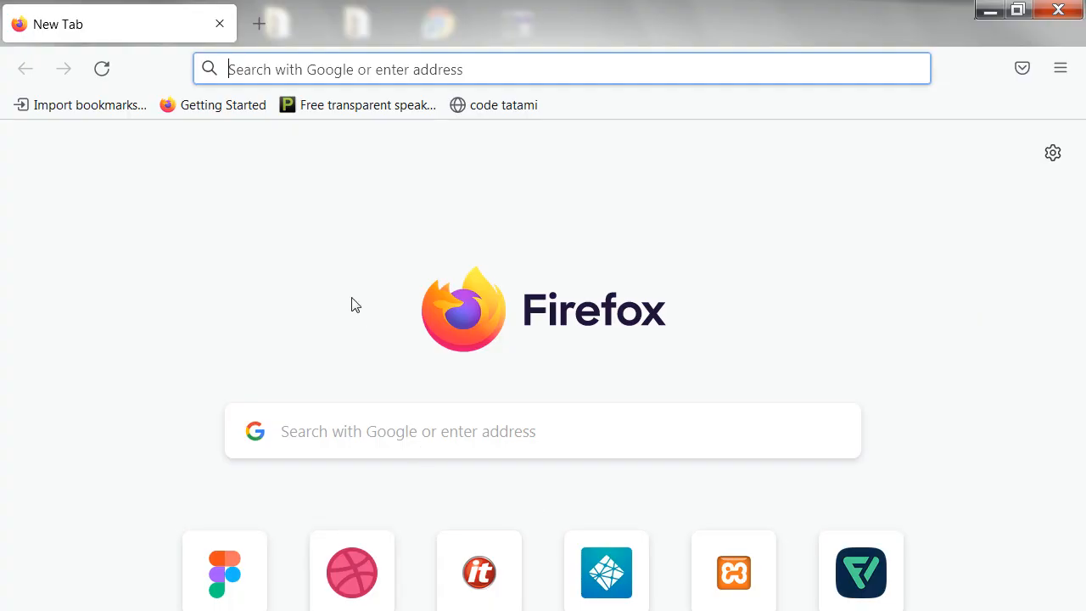
Open Figma and create a new design file named LOGIN
{"action": "left_click", "coordinate": [240, 574]}
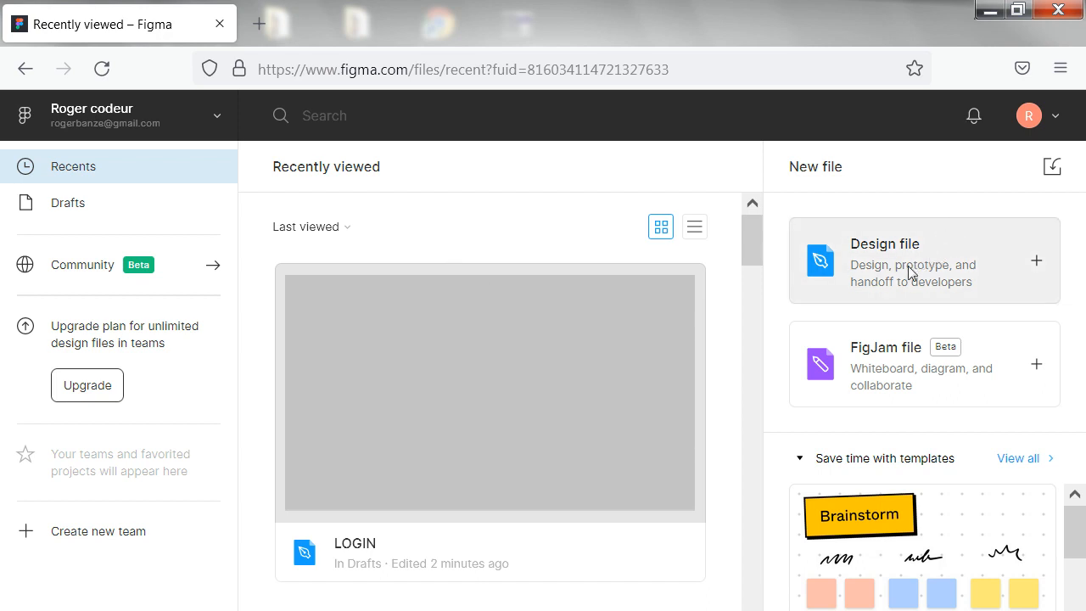
{"action": "left_click", "coordinate": [1038, 263]}
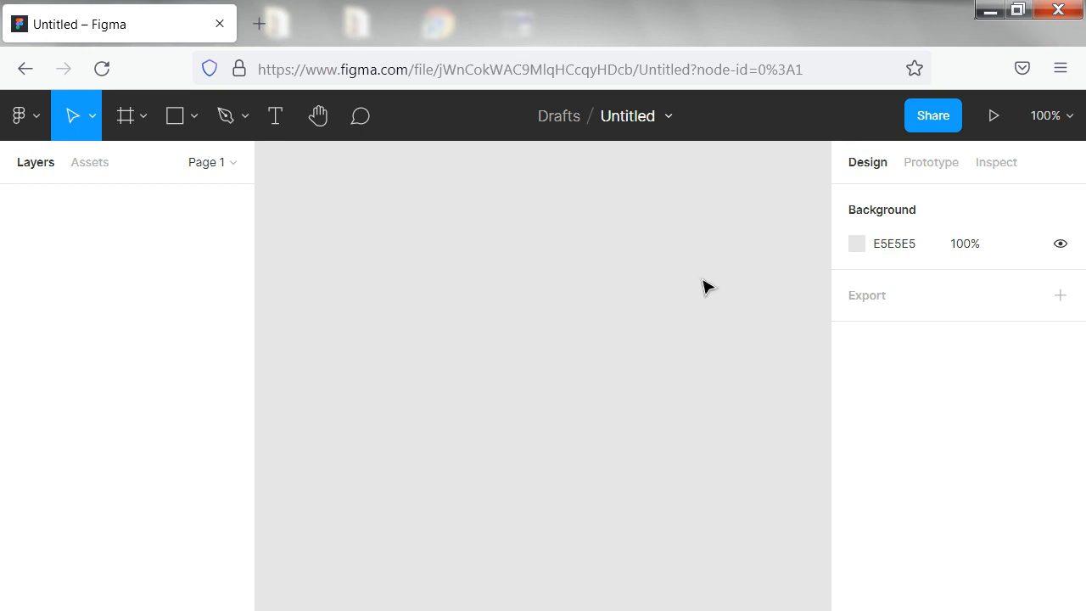
{"action": "left_click", "coordinate": [668, 118]}
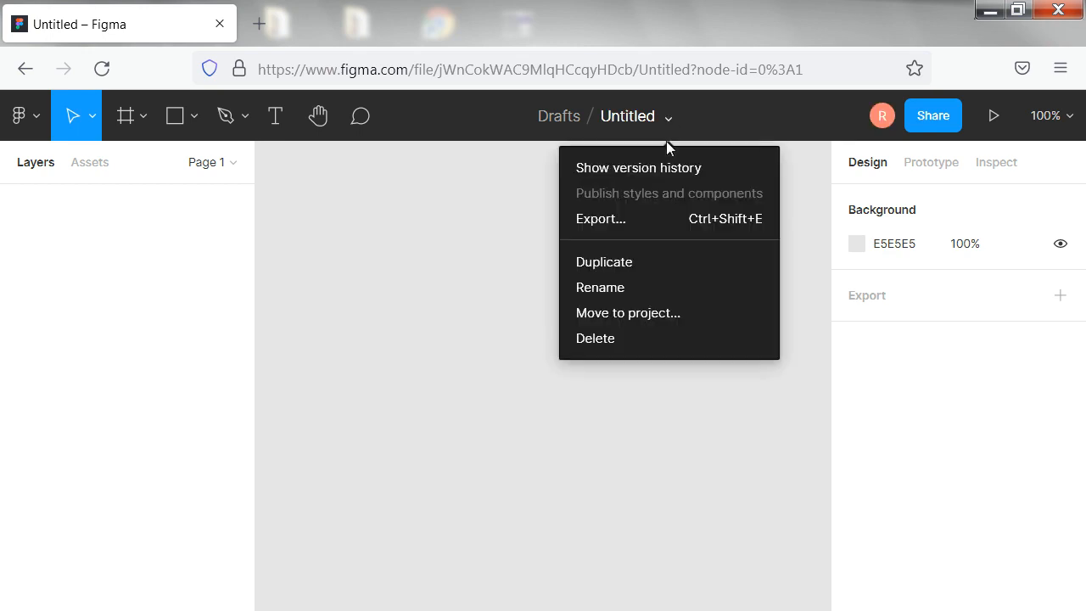
{"action": "left_click", "coordinate": [626, 287]}
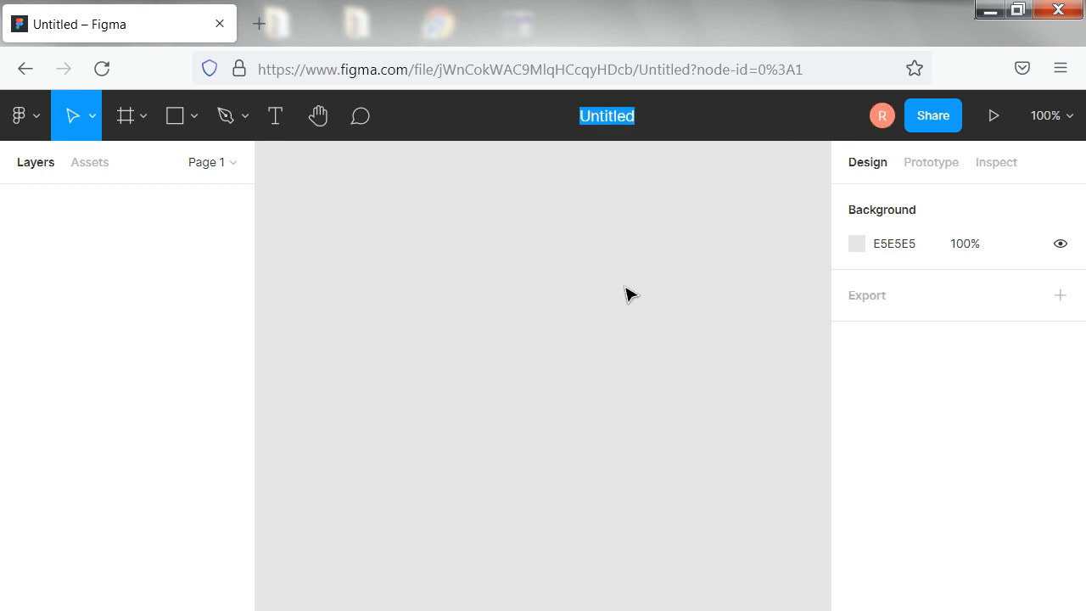
{"action": "type", "text": "LOGIN"}
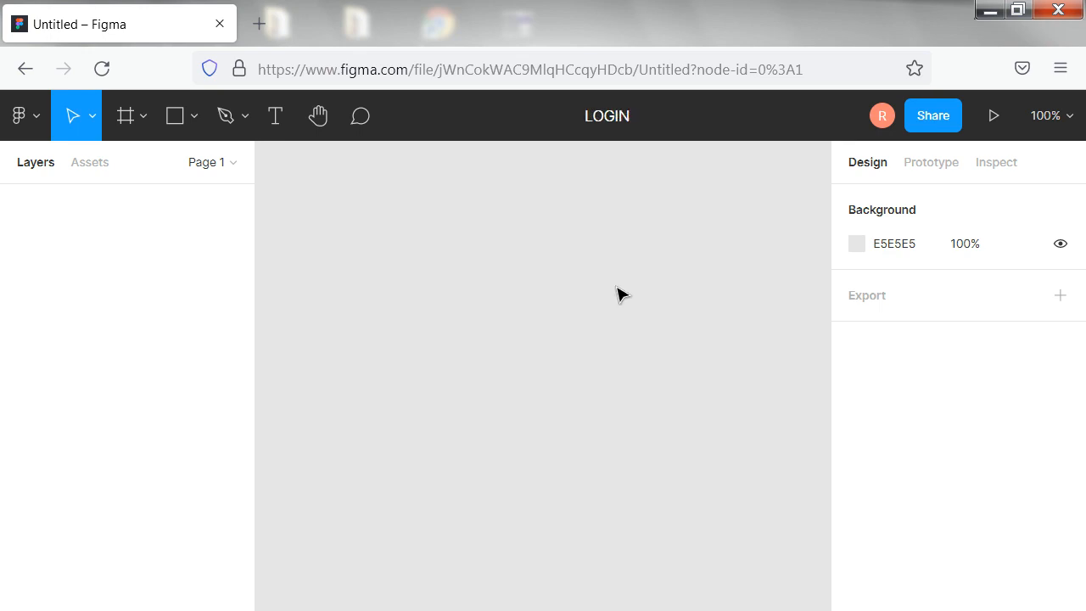
{"action": "key", "text": "Return"}
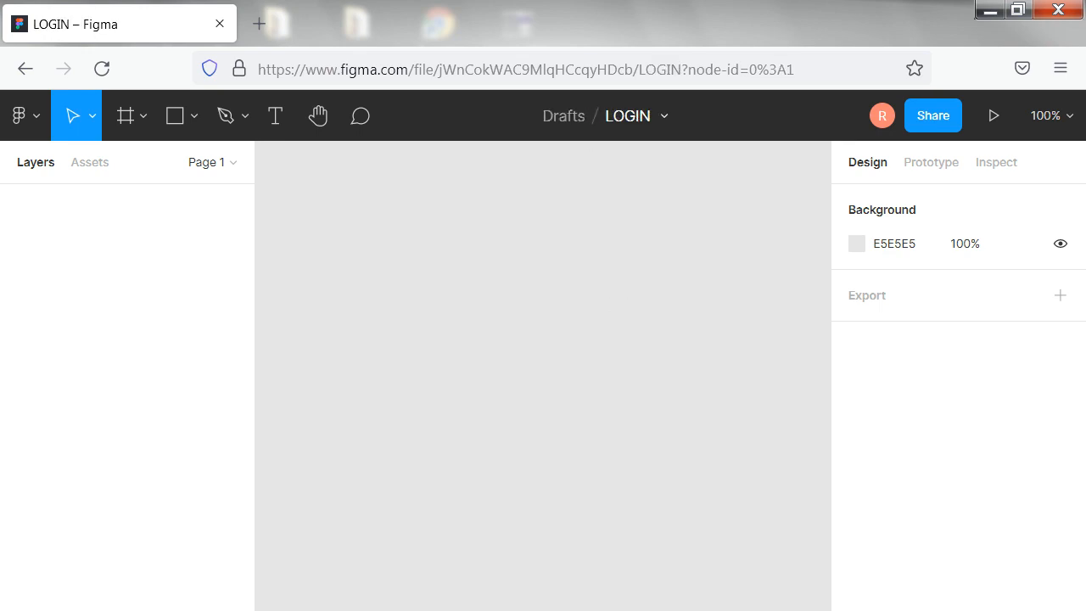
Draw a rectangle about 492 × 297 across the middle of the empty canvas
{"action": "left_click", "coordinate": [194, 118]}
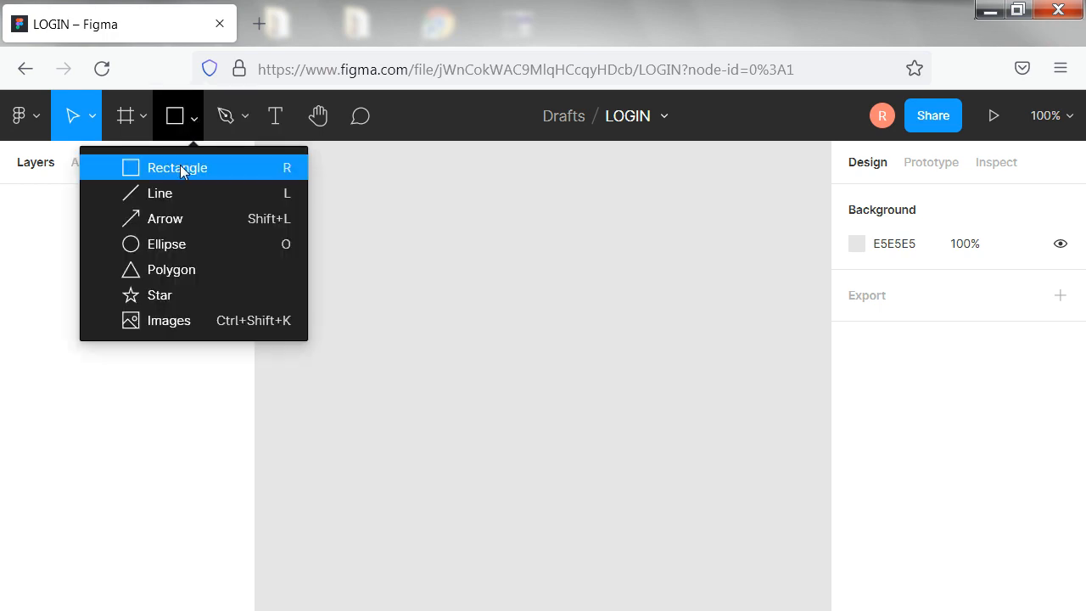
{"action": "left_click", "coordinate": [180, 168]}
{"action": "left_click_drag", "start_coordinate": [286, 231], "coordinate": [806, 556]}
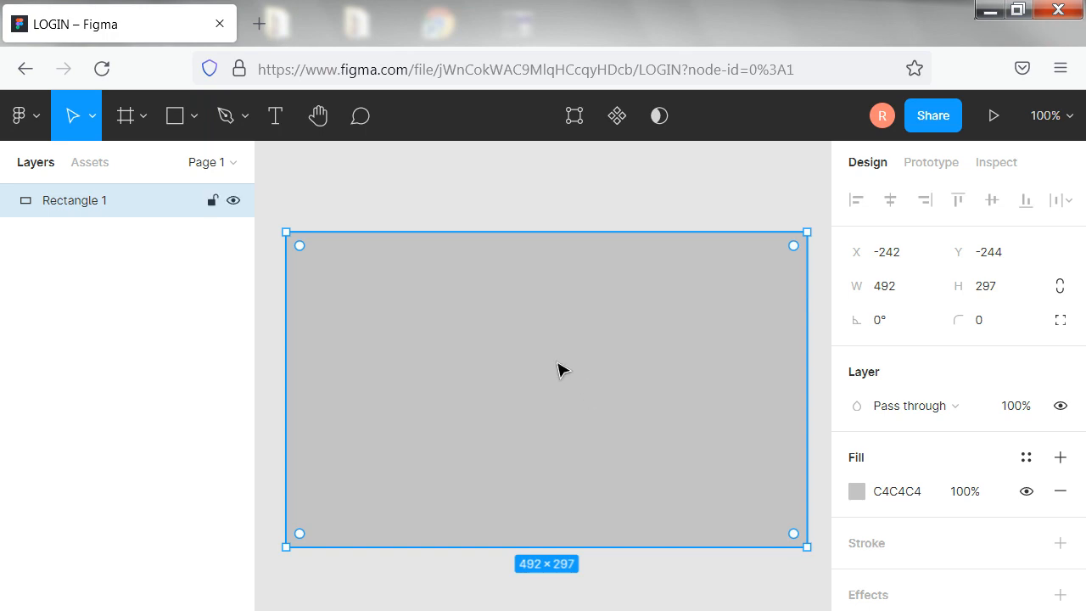
Change the rectangle's solid fill to the muted reddish brown 8E5D5D
{"action": "left_click", "coordinate": [855, 492]}
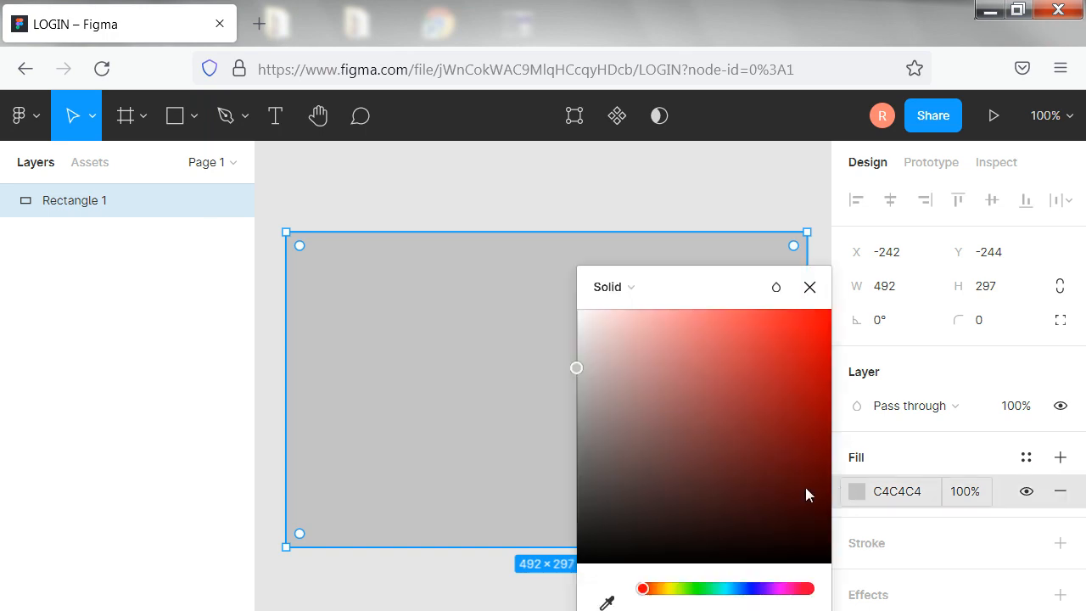
{"action": "left_click", "coordinate": [664, 458]}
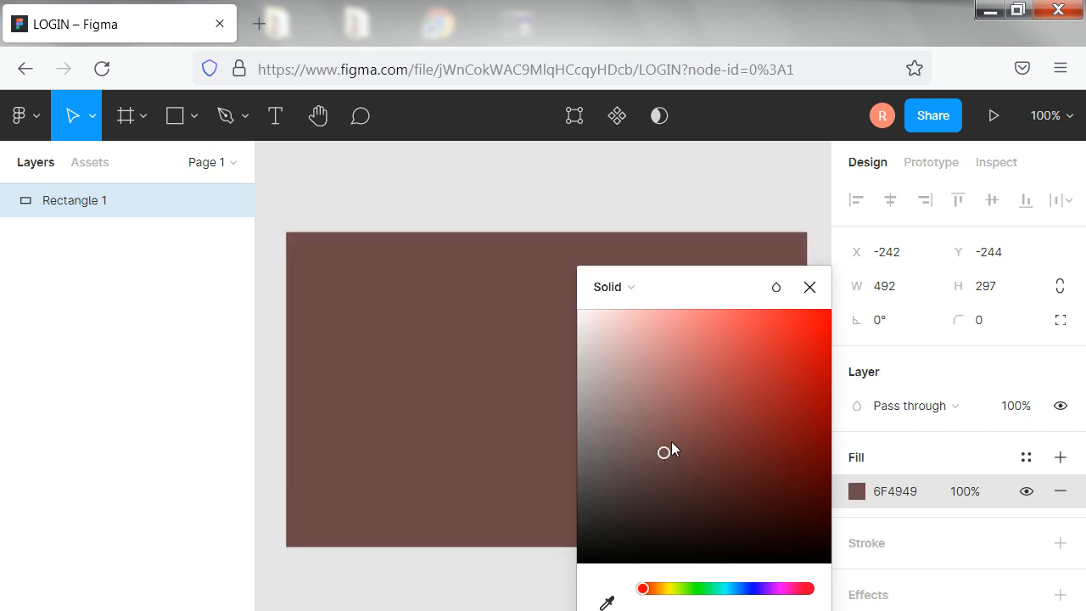
{"action": "left_click", "coordinate": [671, 432]}
{"action": "left_click", "coordinate": [684, 483]}
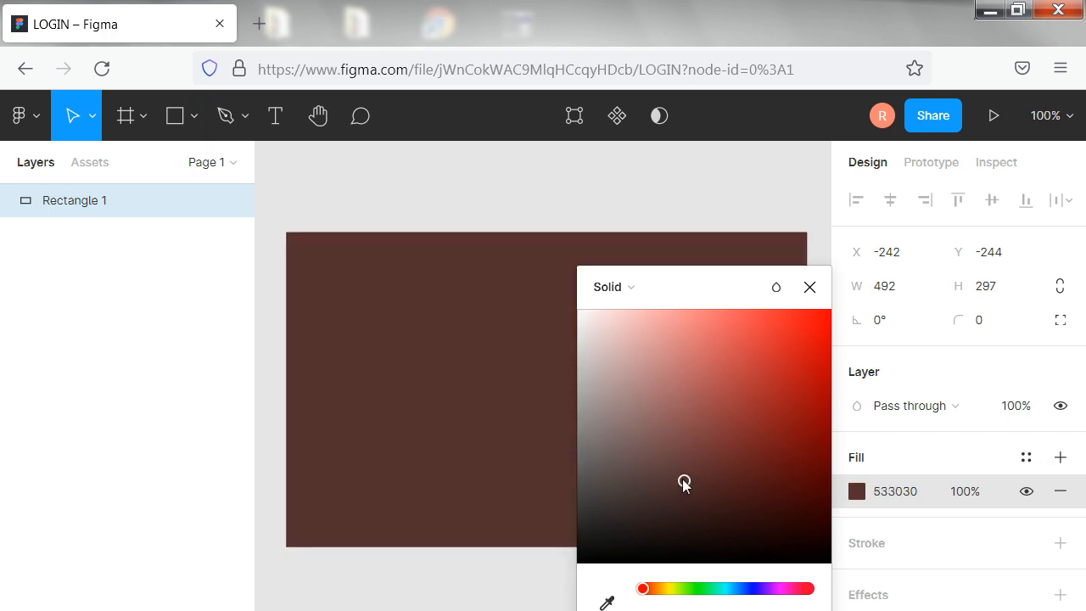
{"action": "left_click", "coordinate": [668, 434]}
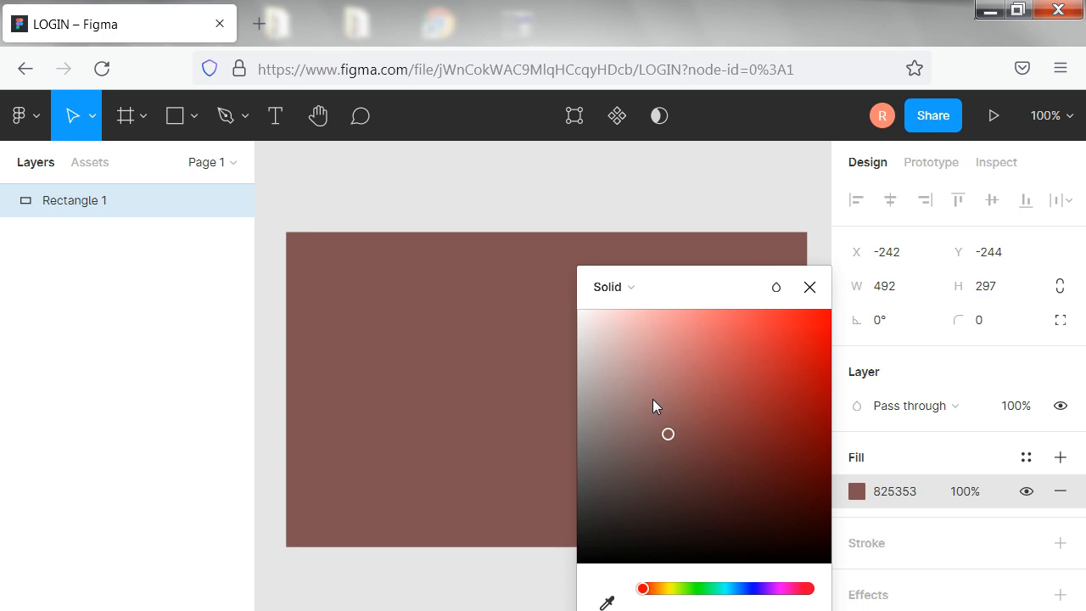
{"action": "left_click", "coordinate": [652, 399]}
{"action": "left_click", "coordinate": [664, 426]}
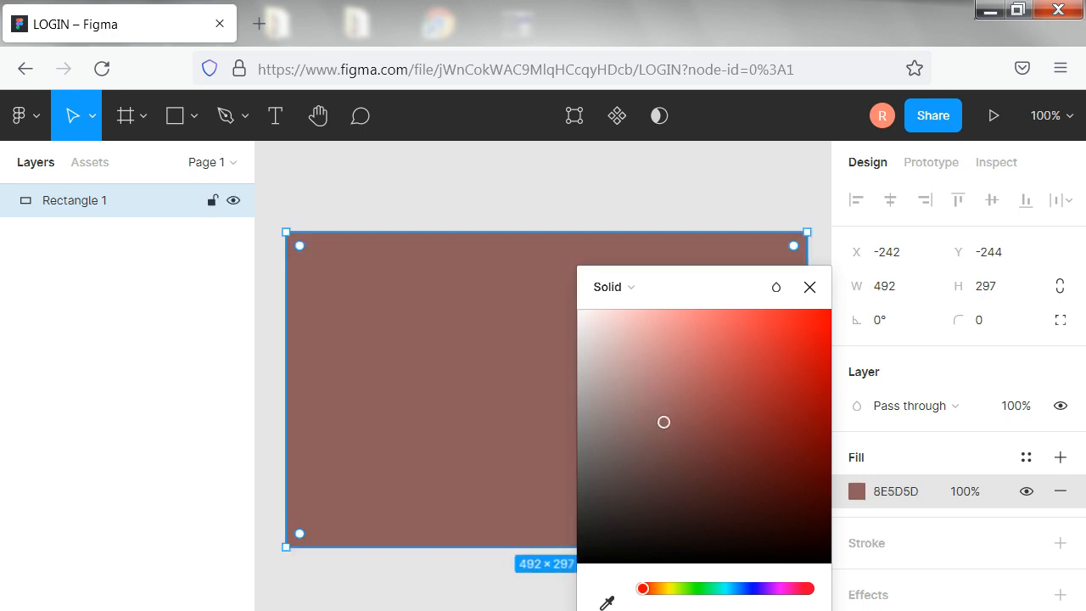
{"action": "left_click", "coordinate": [810, 288]}
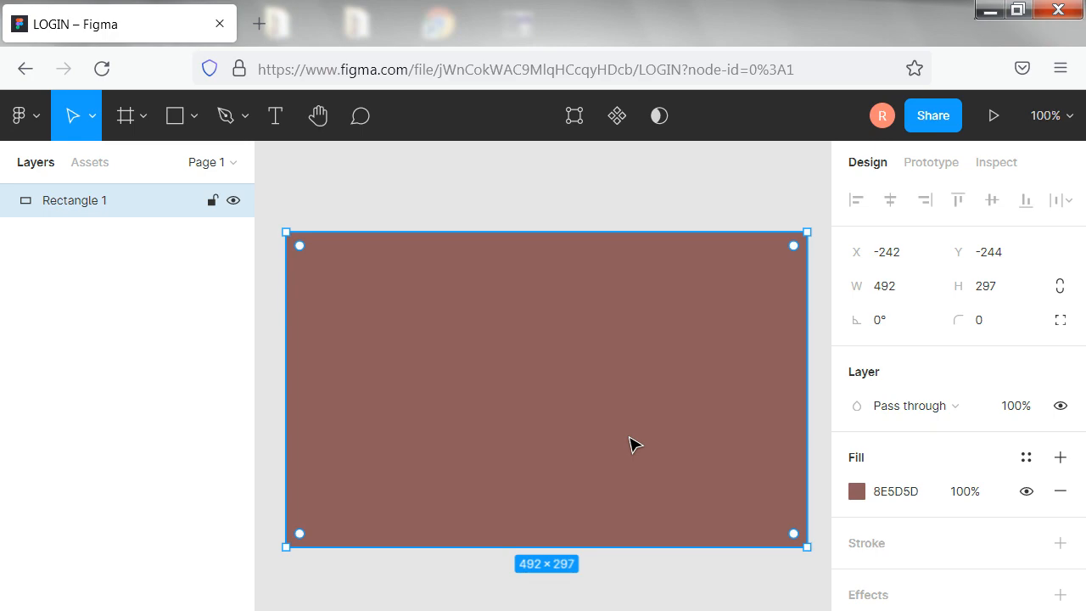
Bring the fille image from the desktop into the LOGIN design and return the browser window to full size
{"action": "left_click", "coordinate": [1018, 10]}
{"action": "left_click_drag", "start_coordinate": [743, 35], "coordinate": [1060, 49]}
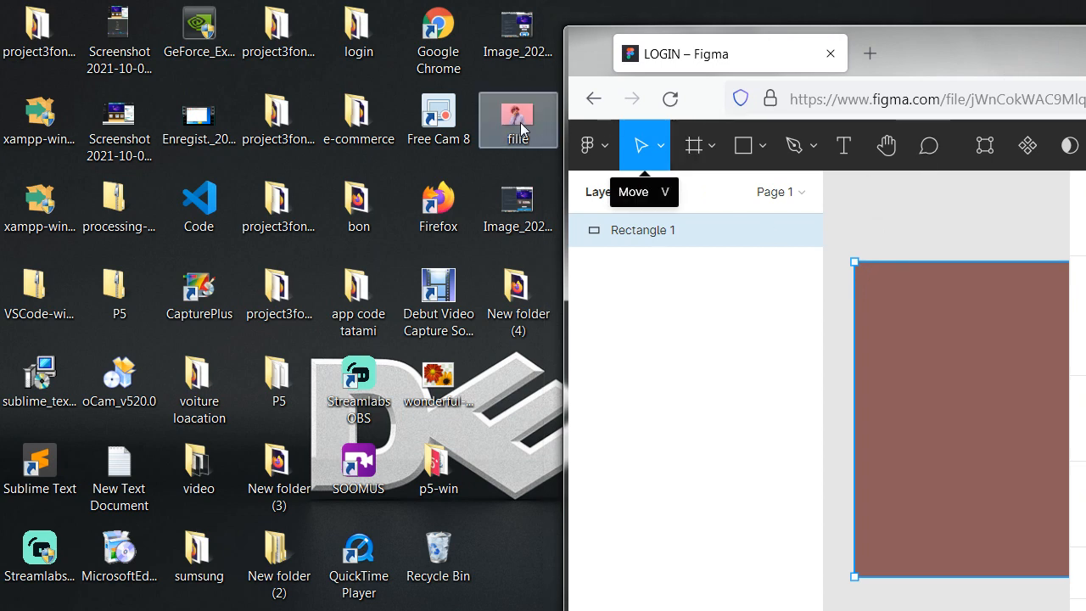
{"action": "left_click_drag", "start_coordinate": [522, 129], "coordinate": [980, 360]}
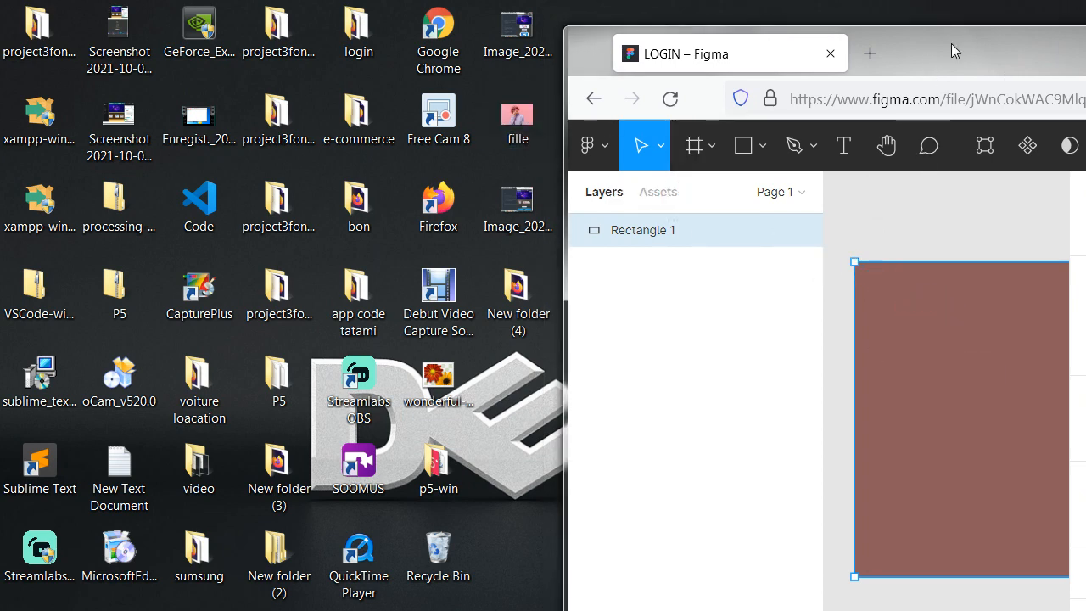
{"action": "left_click_drag", "start_coordinate": [952, 51], "coordinate": [485, 49]}
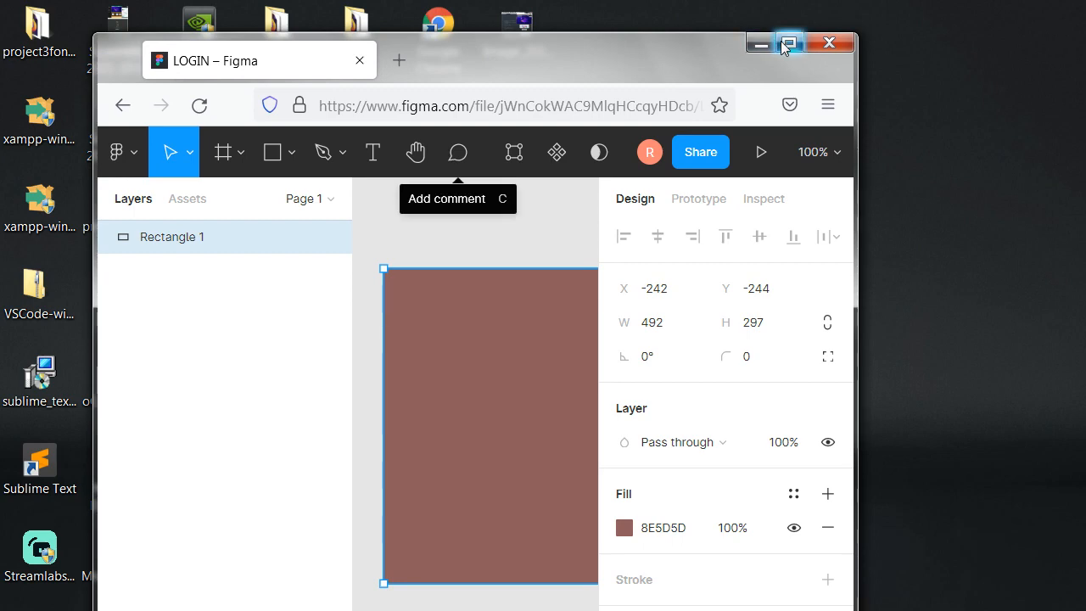
{"action": "left_click", "coordinate": [788, 44]}
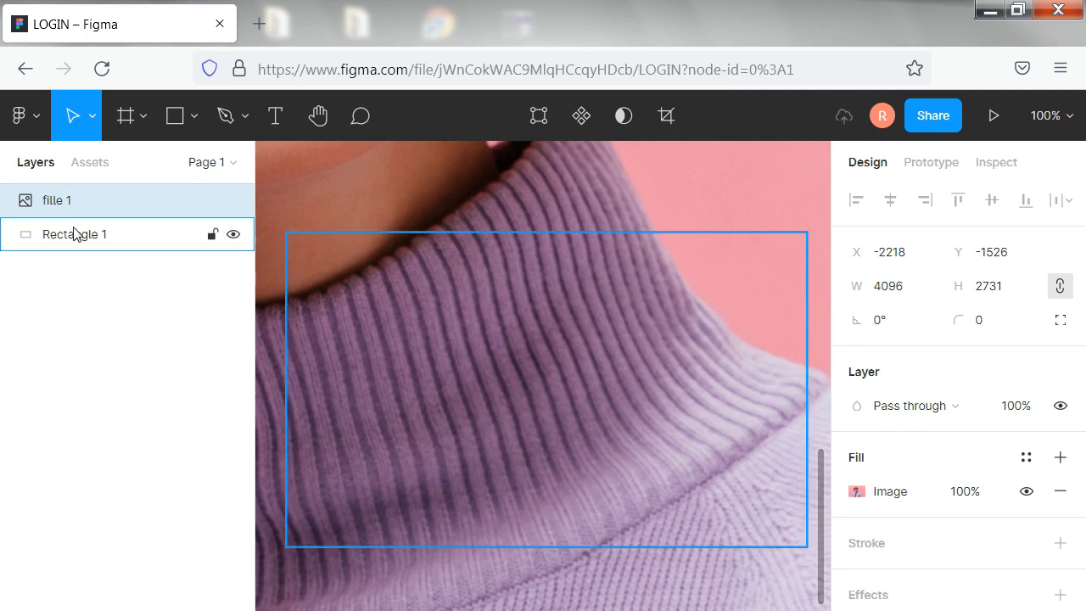
With proportions locked, set the fille image's width to 500 and then its height to 300
{"action": "left_click", "coordinate": [895, 287]}
{"action": "type", "text": "50"}
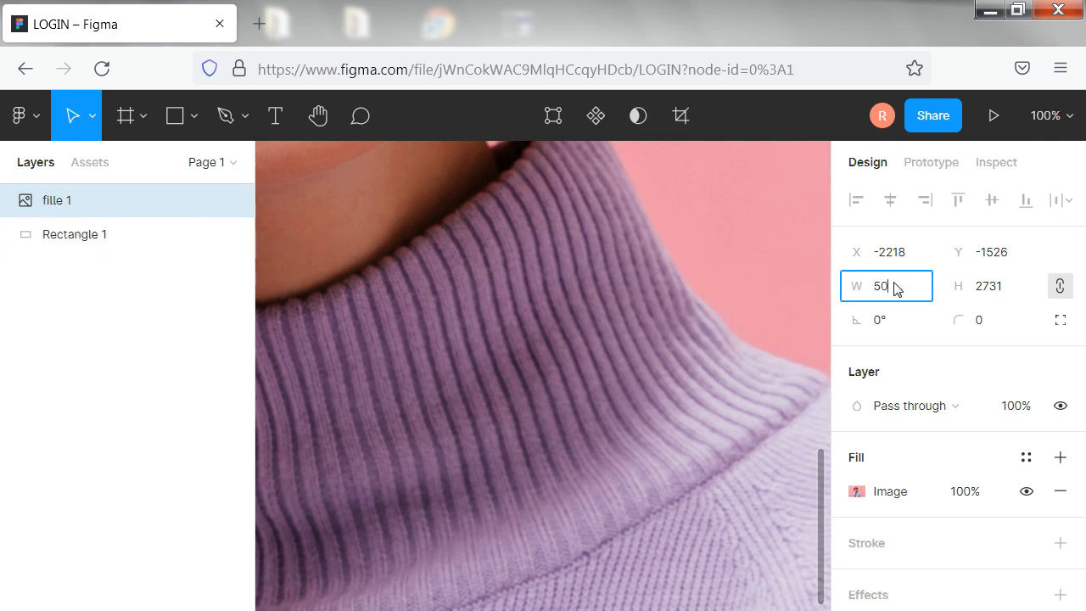
{"action": "type", "text": "0"}
{"action": "left_click", "coordinate": [996, 289]}
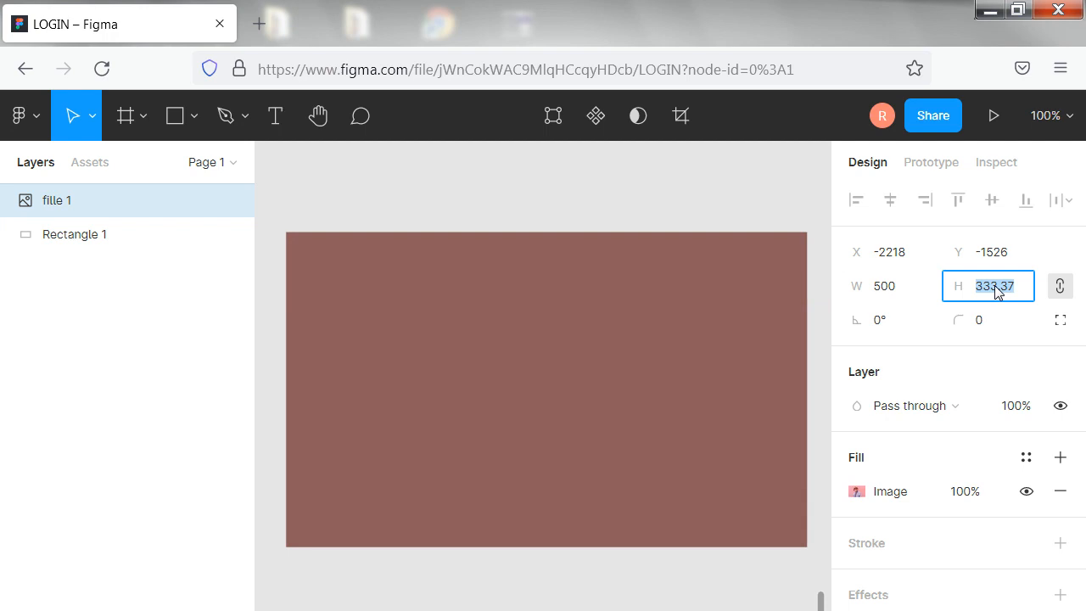
{"action": "type", "text": "300"}
{"action": "left_click", "coordinate": [665, 355]}
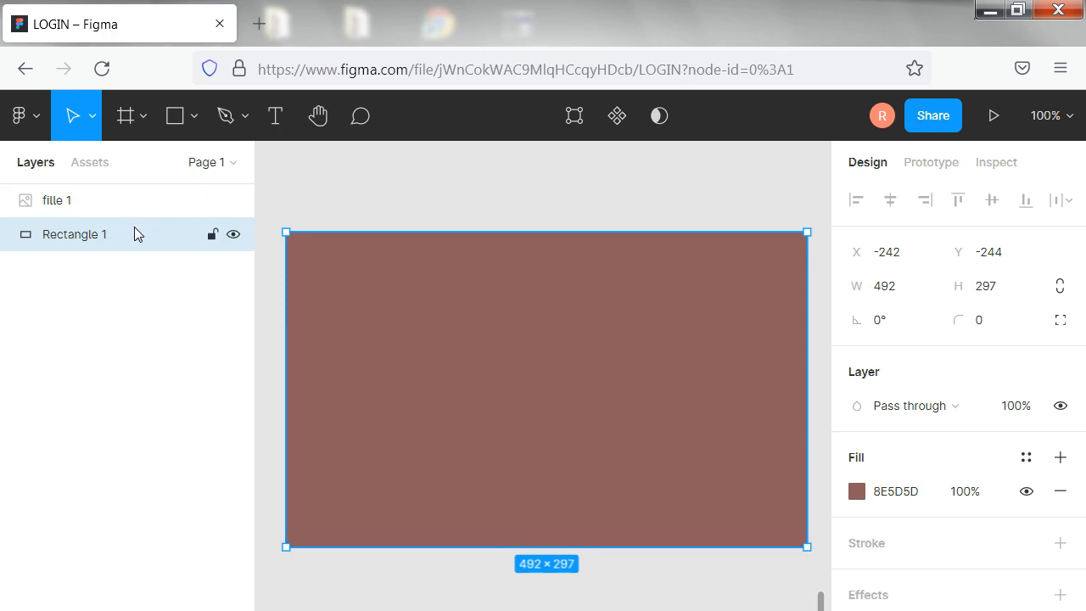
Copy the rectangle's X position of -242 and apply it to the fille image
{"action": "left_click_drag", "start_coordinate": [914, 255], "coordinate": [865, 254]}
{"action": "key", "text": "ctrl+c"}
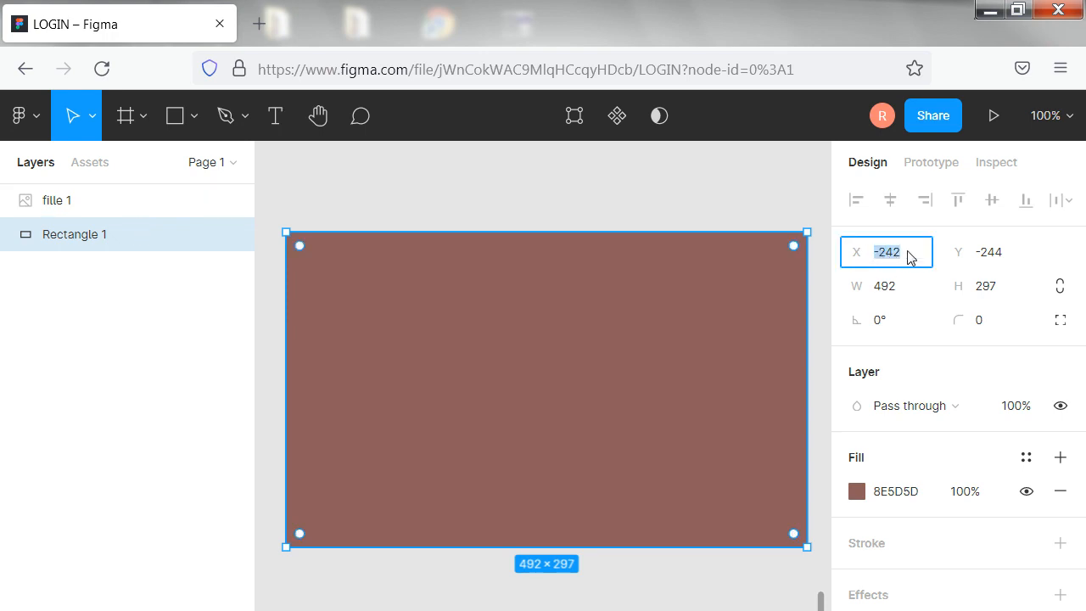
{"action": "right_click", "coordinate": [885, 255]}
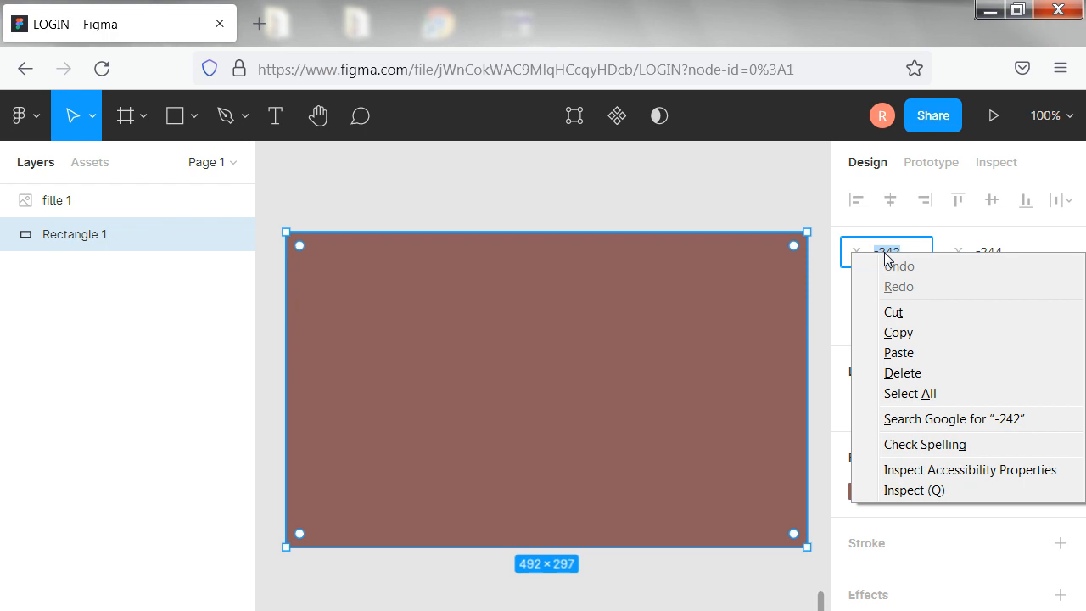
{"action": "left_click", "coordinate": [899, 333]}
{"action": "left_click", "coordinate": [116, 202]}
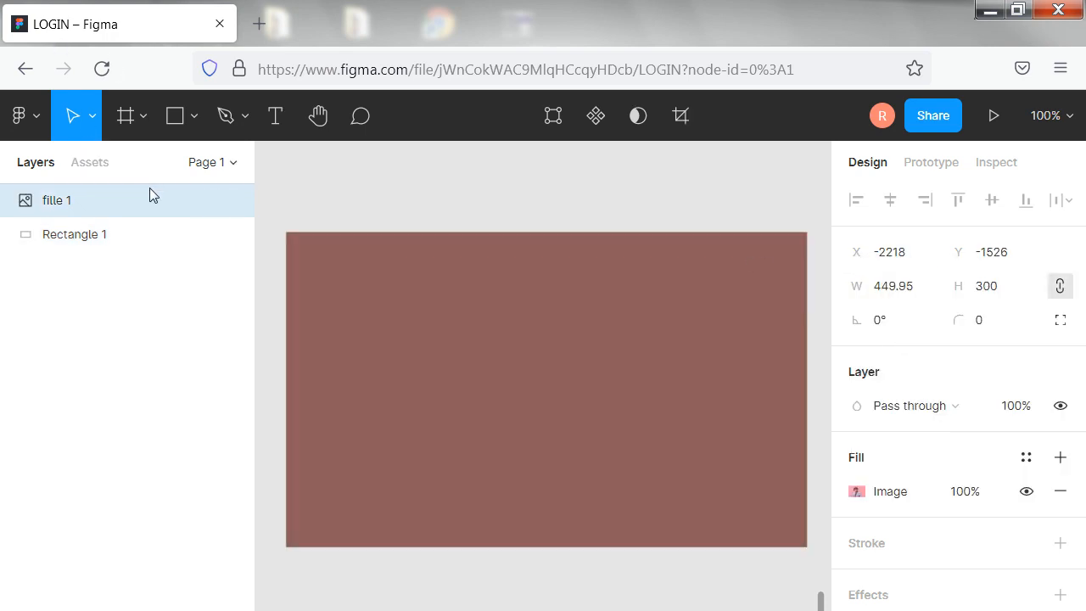
{"action": "left_click", "coordinate": [891, 260]}
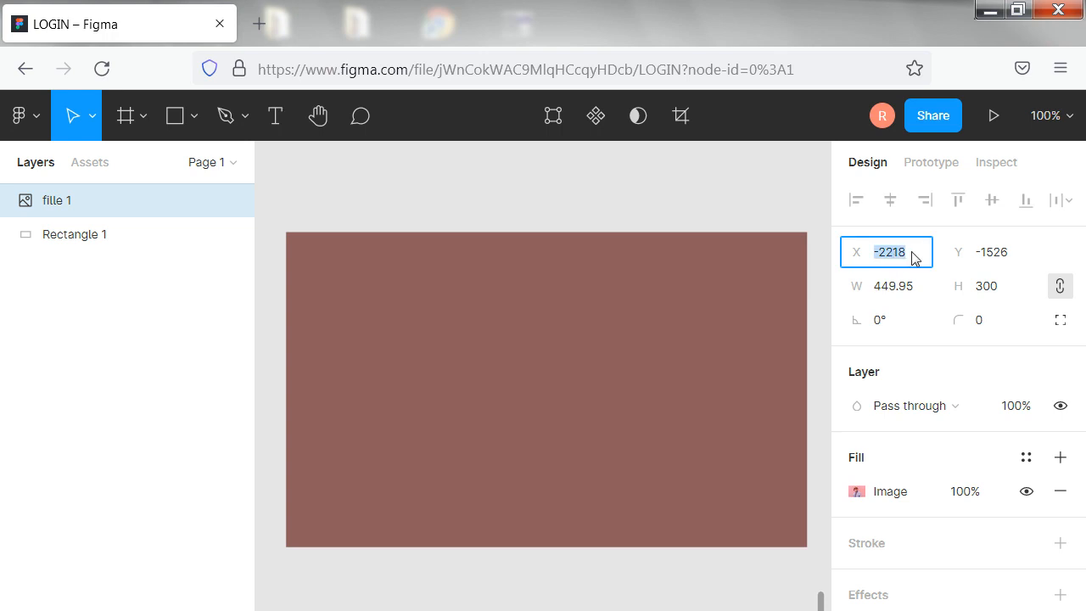
{"action": "key", "text": "ctrl+v"}
Copy the rectangle's Y position of -244 and apply it to the fille image
{"action": "left_click", "coordinate": [122, 243]}
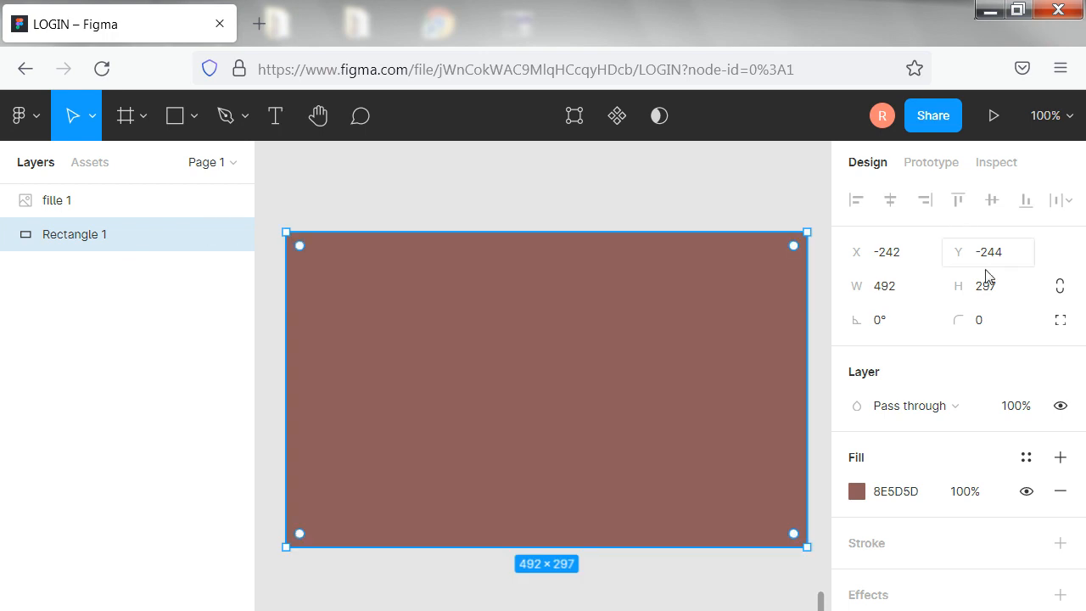
{"action": "left_click", "coordinate": [1013, 257]}
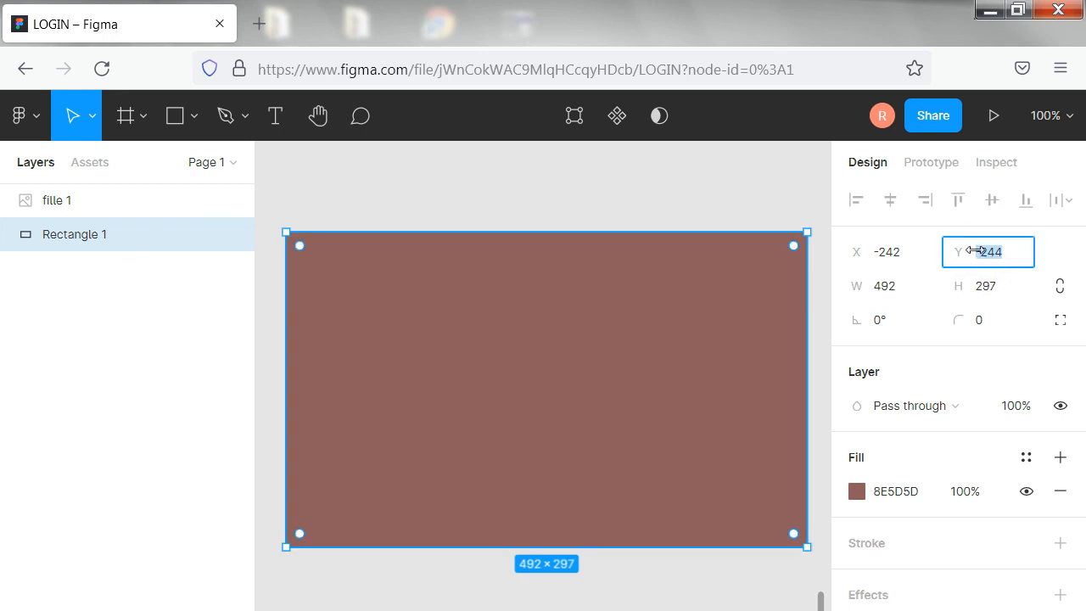
{"action": "right_click", "coordinate": [984, 253]}
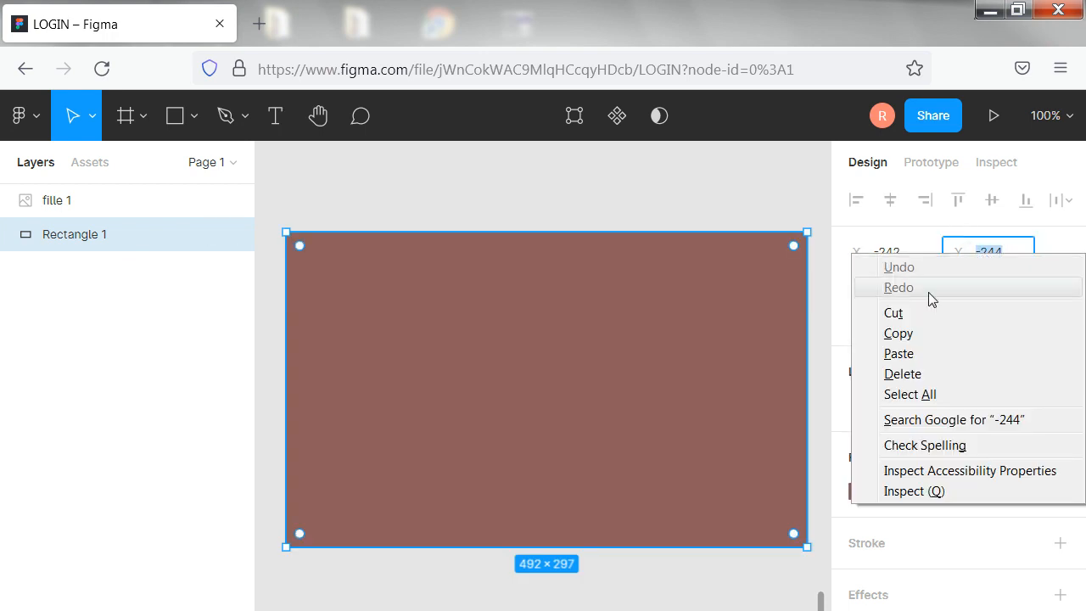
{"action": "left_click", "coordinate": [898, 334]}
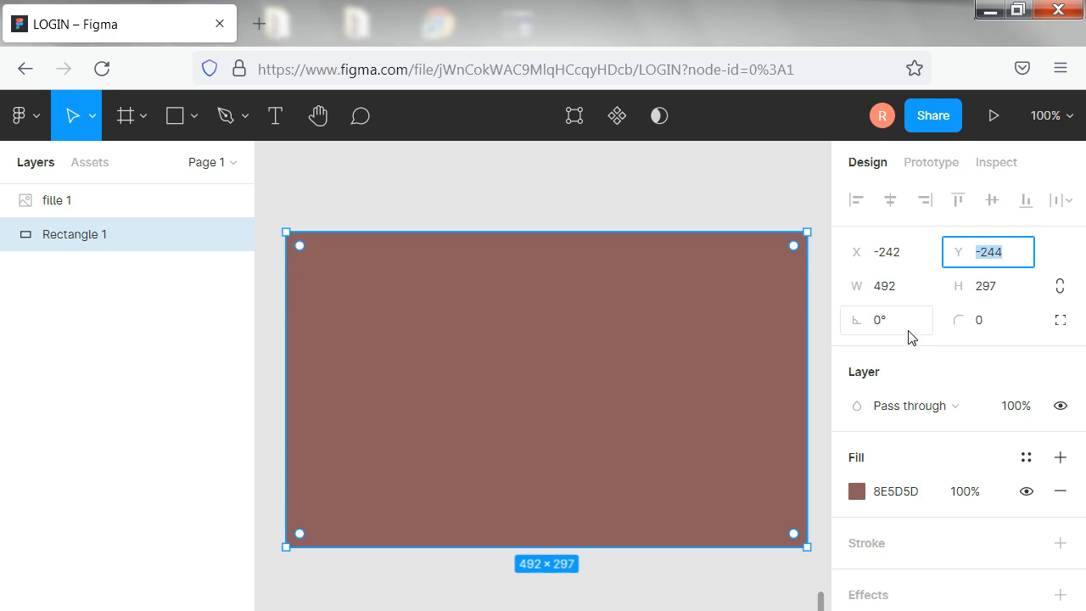
{"action": "left_click", "coordinate": [169, 200]}
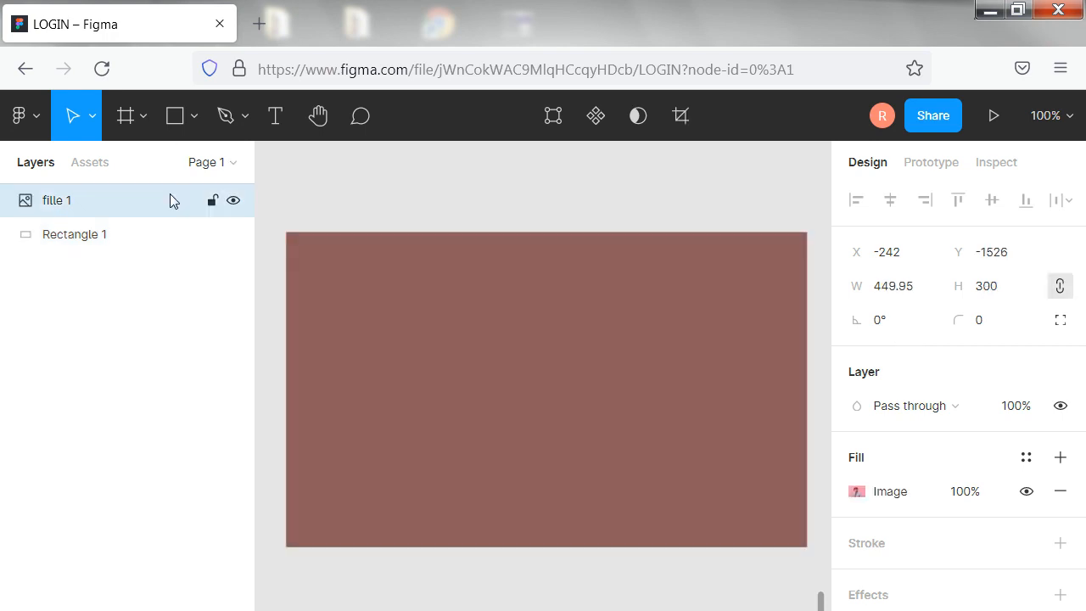
{"action": "left_click", "coordinate": [982, 255]}
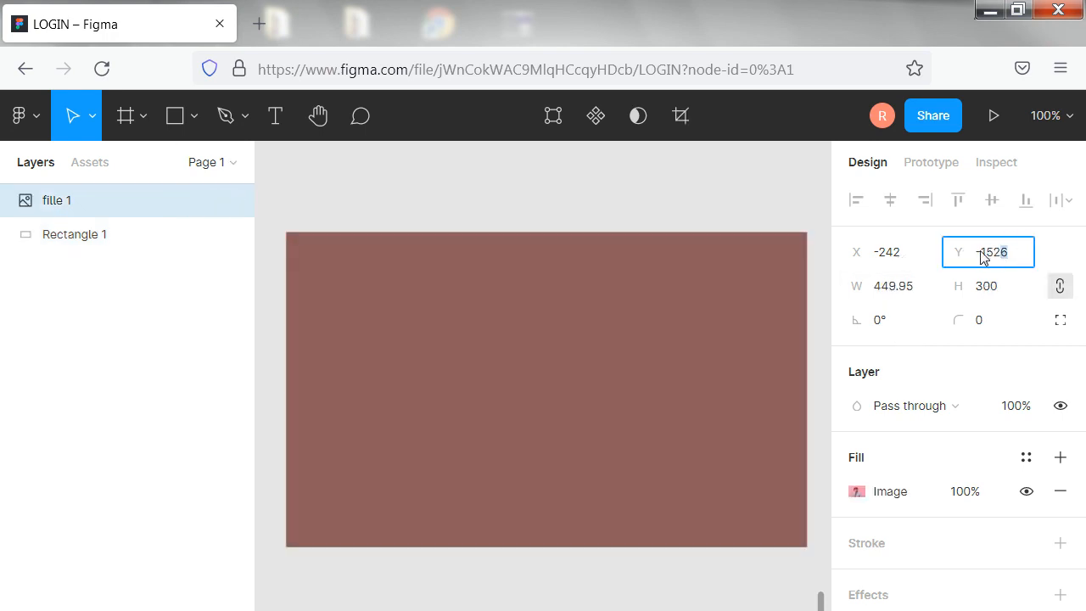
{"action": "key", "text": "BackSpace"}
{"action": "left_click", "coordinate": [664, 326]}
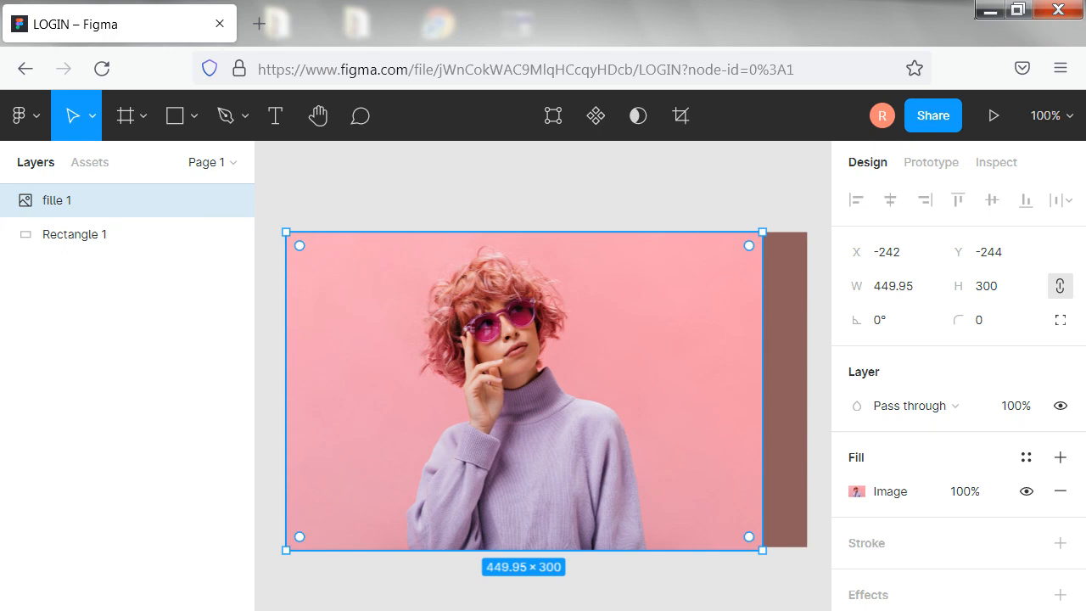
Resize the fille image to about 379 × 269 and place it at about X -155, Y -230 inside the background rectangle
{"action": "left_click_drag", "start_coordinate": [286, 305], "coordinate": [355, 306]}
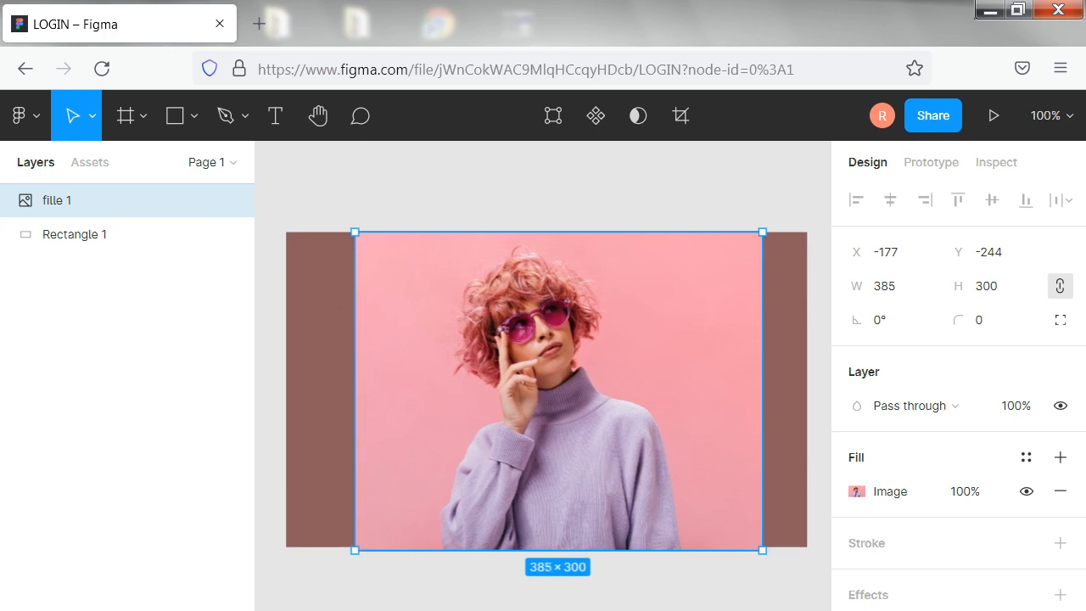
{"action": "left_click_drag", "start_coordinate": [763, 232], "coordinate": [720, 265]}
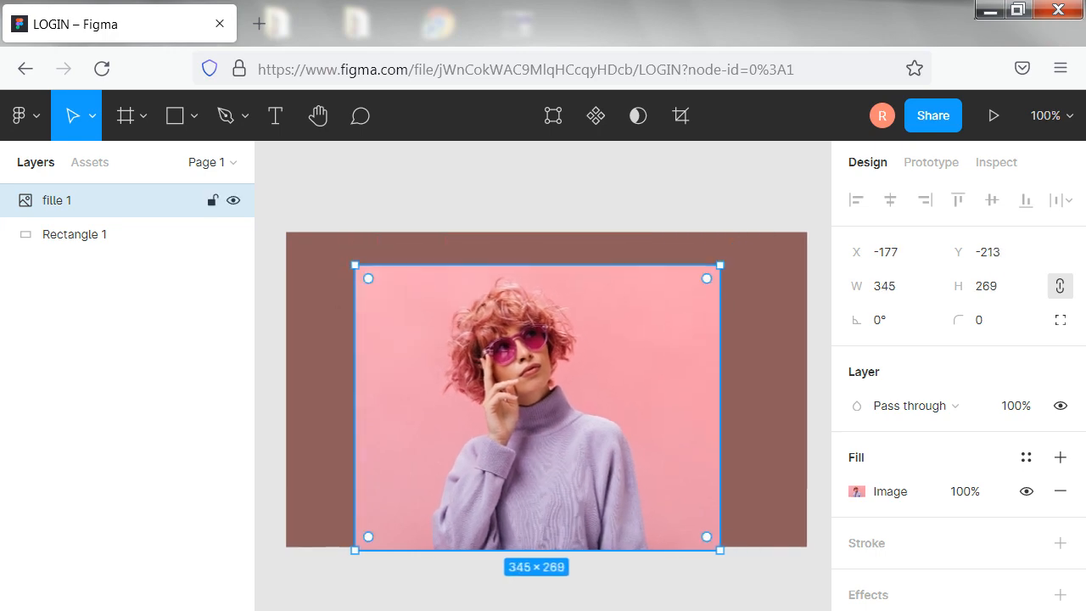
{"action": "left_click_drag", "start_coordinate": [586, 403], "coordinate": [639, 379]}
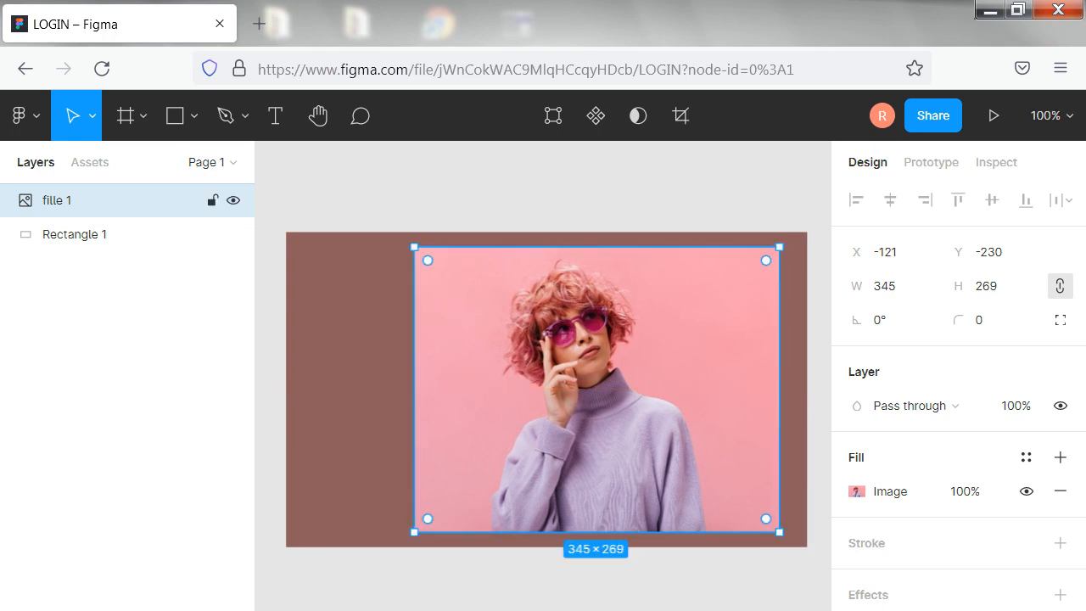
{"action": "left_click_drag", "start_coordinate": [414, 379], "coordinate": [378, 379]}
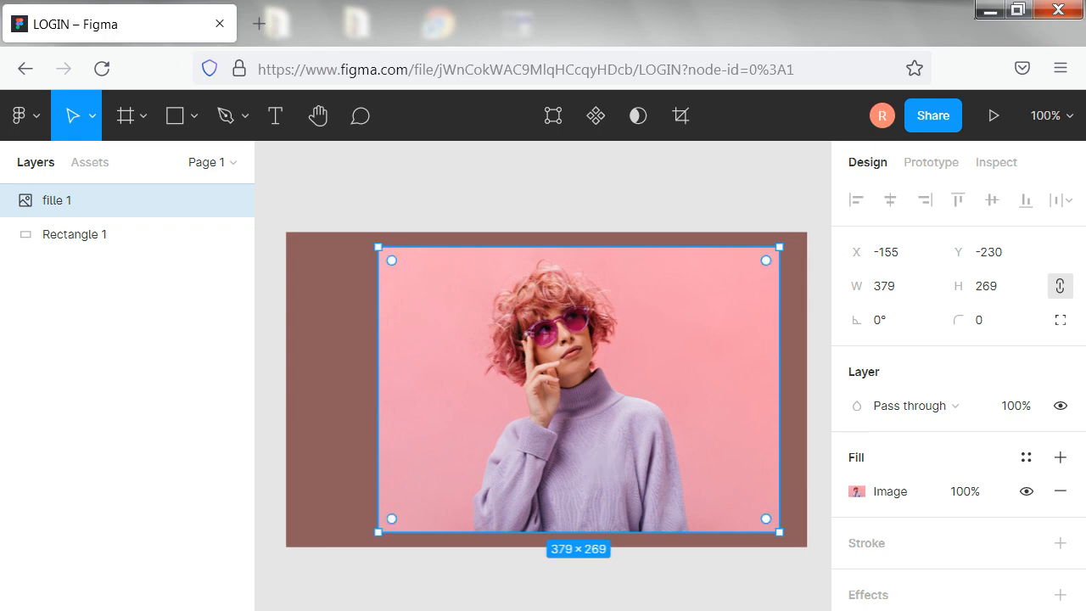
{"action": "left_click", "coordinate": [538, 196]}
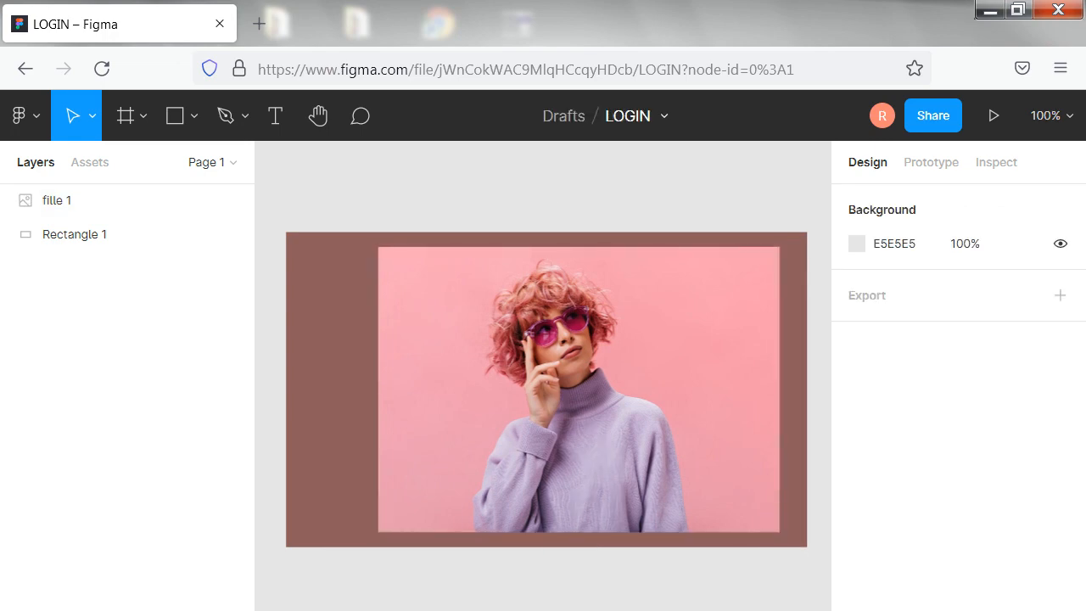
Round the background rectangle's corners with a radius of 10
{"action": "left_click", "coordinate": [303, 299]}
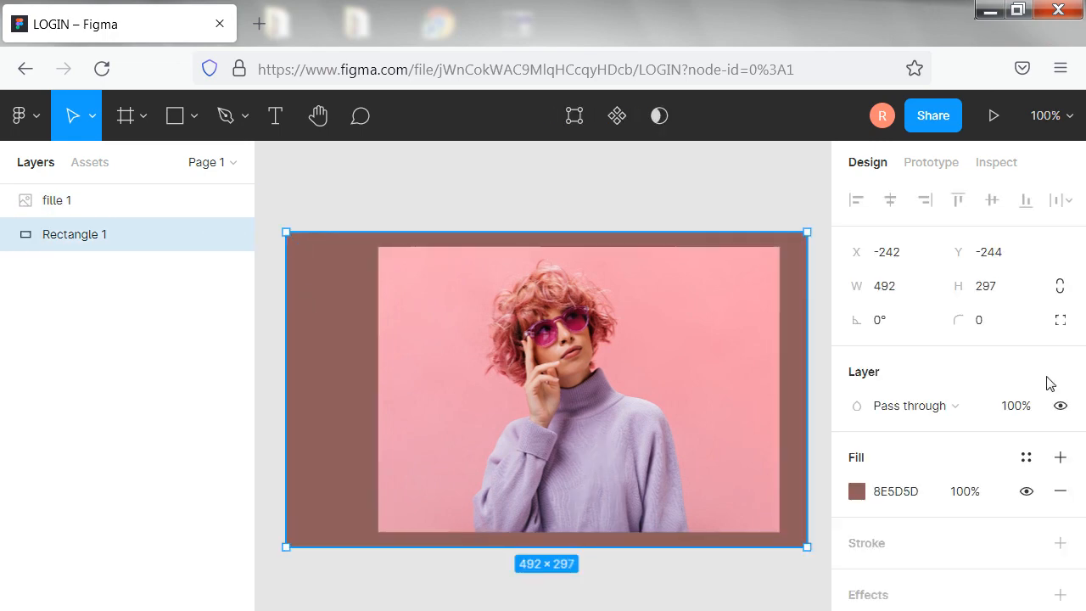
{"action": "left_click", "coordinate": [989, 322]}
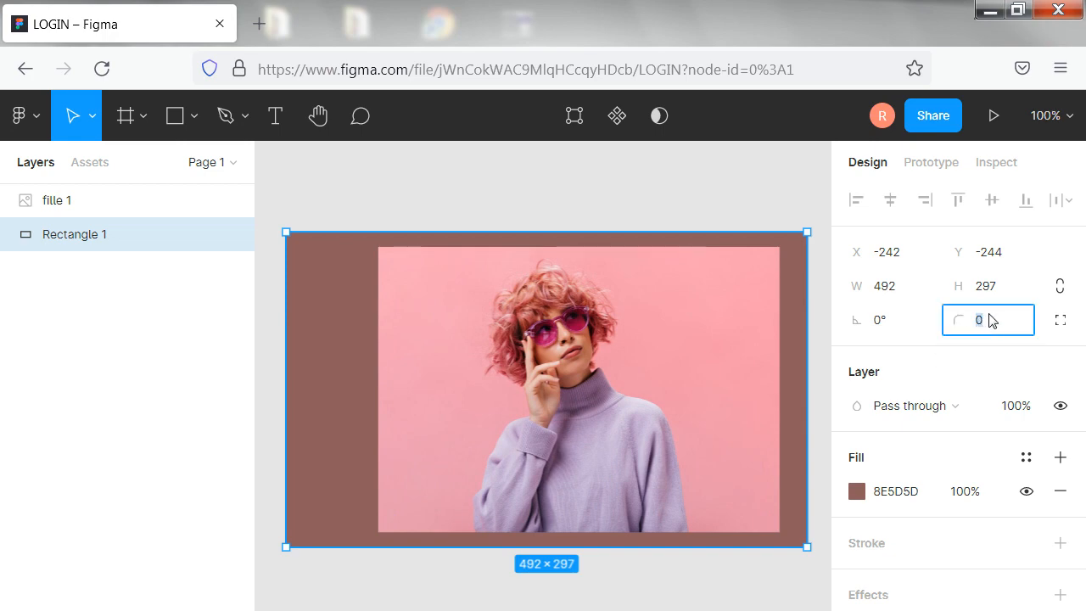
{"action": "key", "text": "BackSpace"}
{"action": "type", "text": "10"}
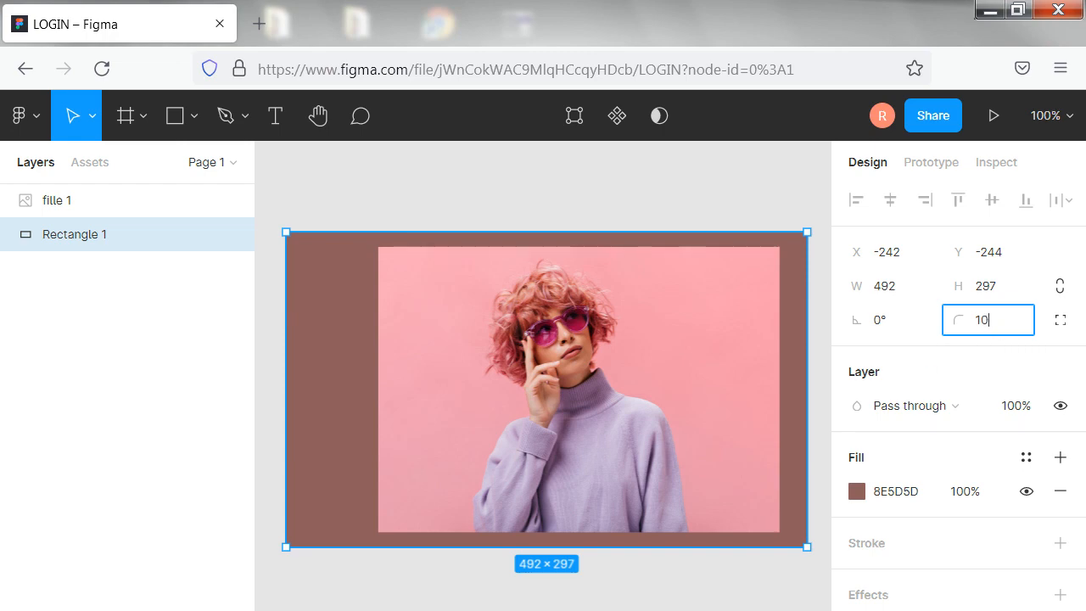
{"action": "left_click", "coordinate": [679, 211]}
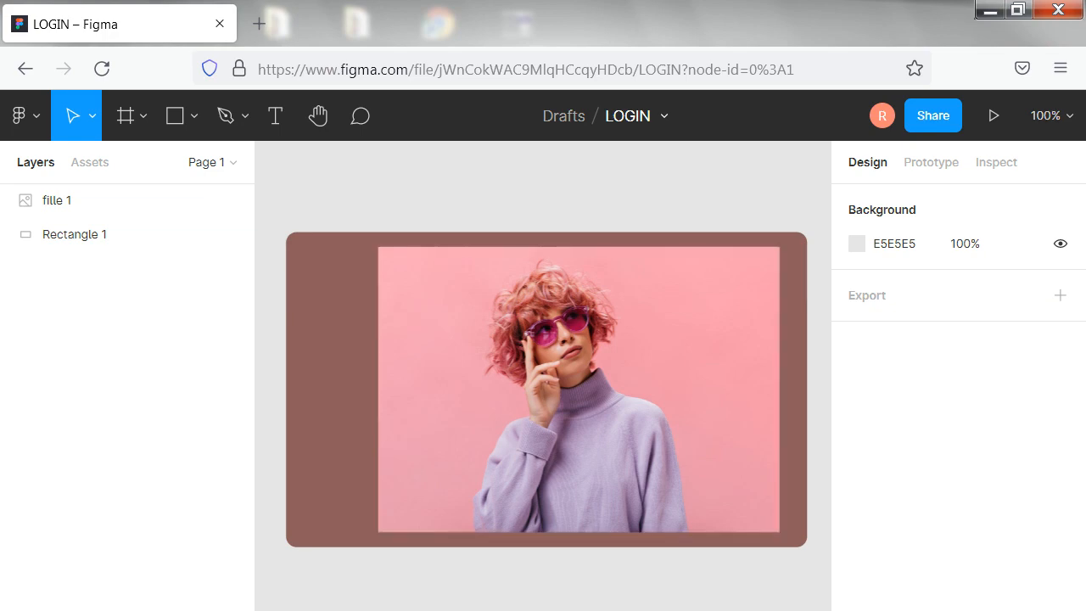
Draw a full-height rectangle of about 167 × 297 at X 20, Y -244 over the right half of the portrait
{"action": "left_click", "coordinate": [194, 118]}
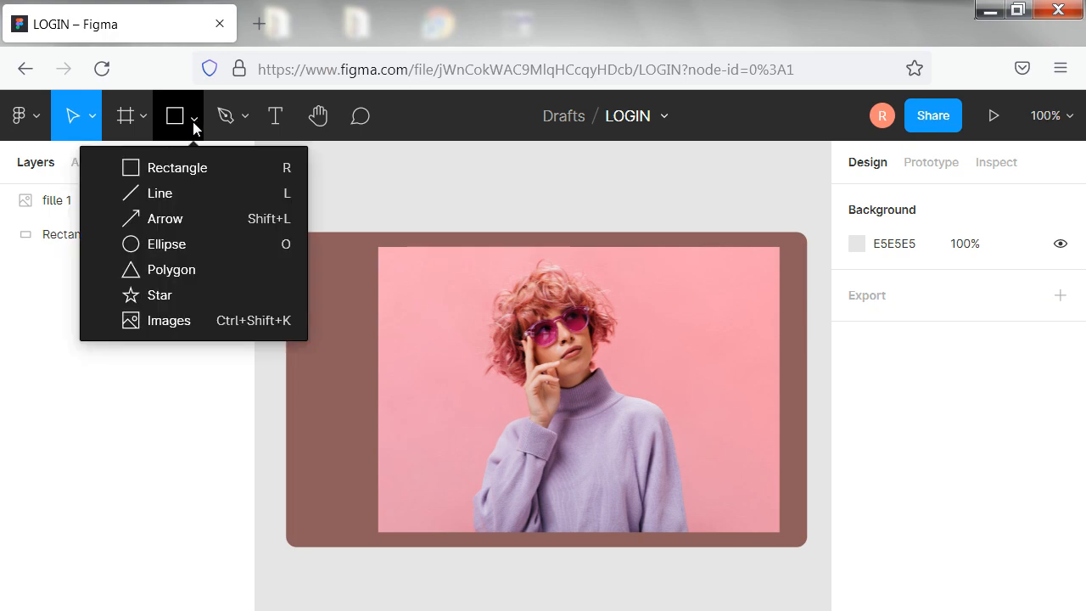
{"action": "left_click", "coordinate": [177, 167]}
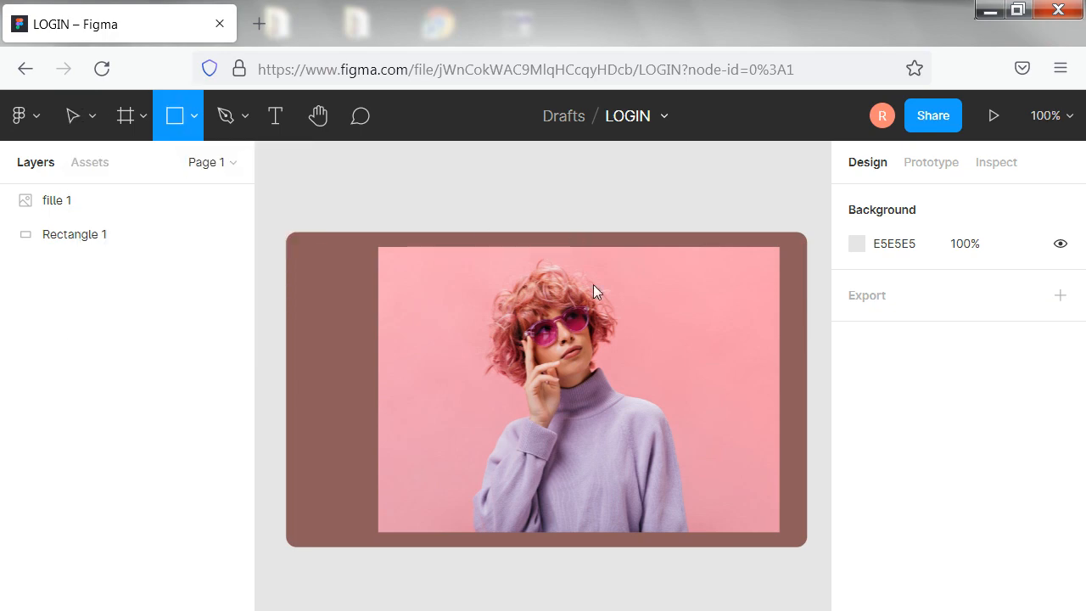
{"action": "mouse_move", "coordinate": [580, 247]}
{"action": "left_mouse_down"}
{"action": "mouse_move", "coordinate": [672, 321]}
{"action": "mouse_move", "coordinate": [723, 394]}
{"action": "mouse_move", "coordinate": [741, 548]}
{"action": "left_mouse_up"}
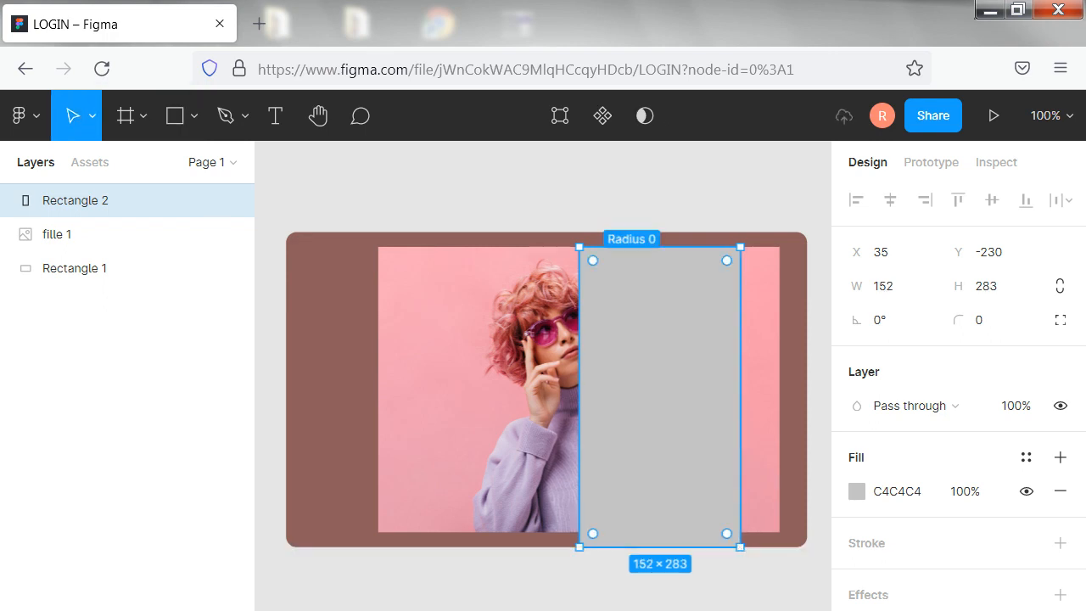
{"action": "left_click_drag", "start_coordinate": [580, 247], "coordinate": [564, 232]}
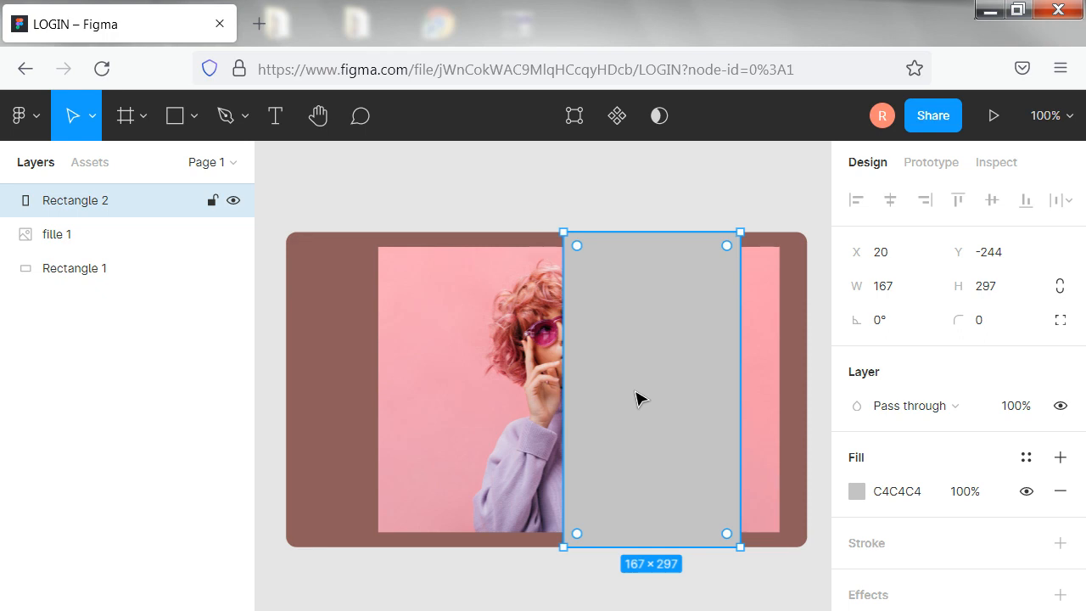
Fill the new overlay rectangle with the near-black colour 1C1313 at 68% opacity
{"action": "left_click", "coordinate": [858, 492]}
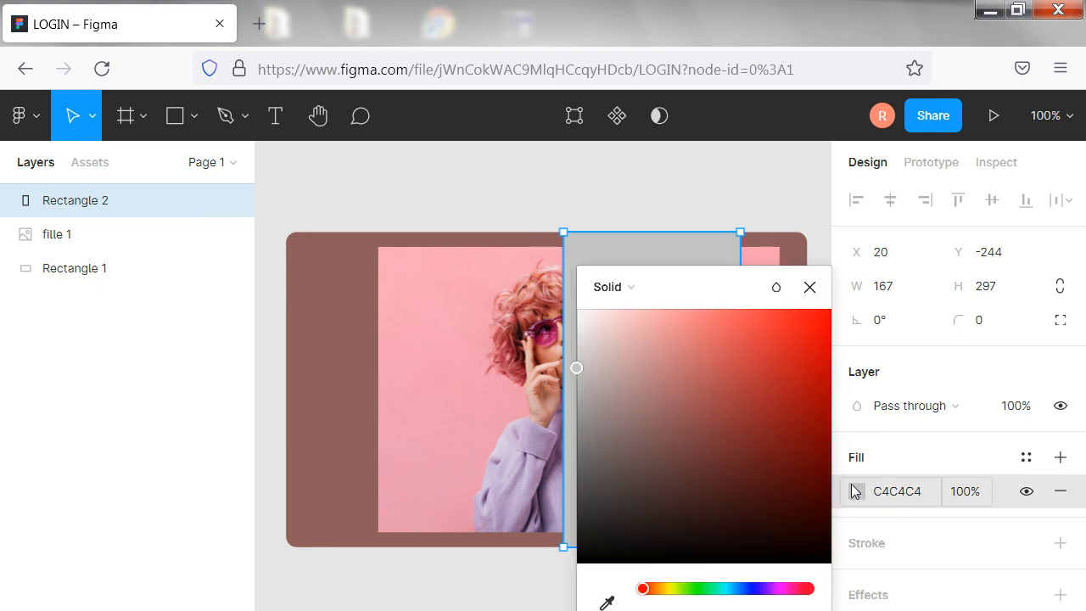
{"action": "left_click", "coordinate": [643, 539]}
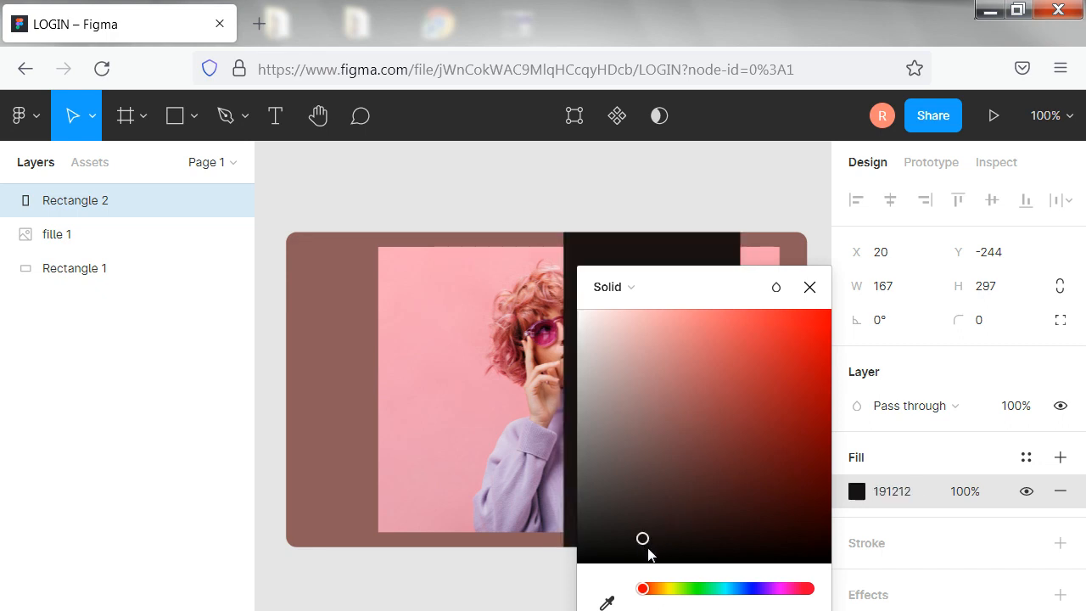
{"action": "left_click", "coordinate": [658, 540]}
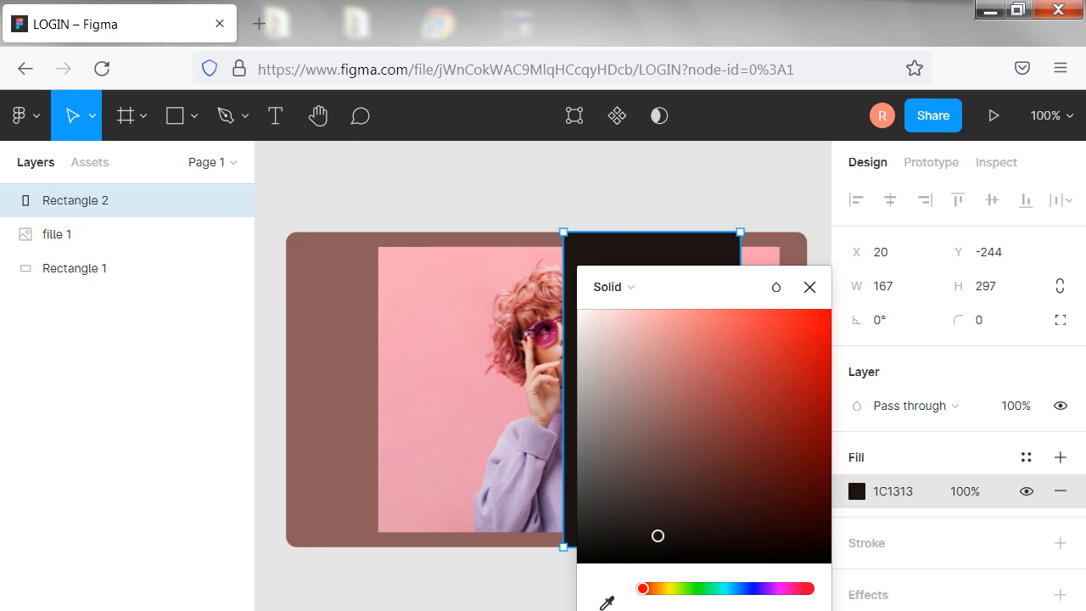
{"action": "left_click_drag", "start_coordinate": [734, 305], "coordinate": [735, 234]}
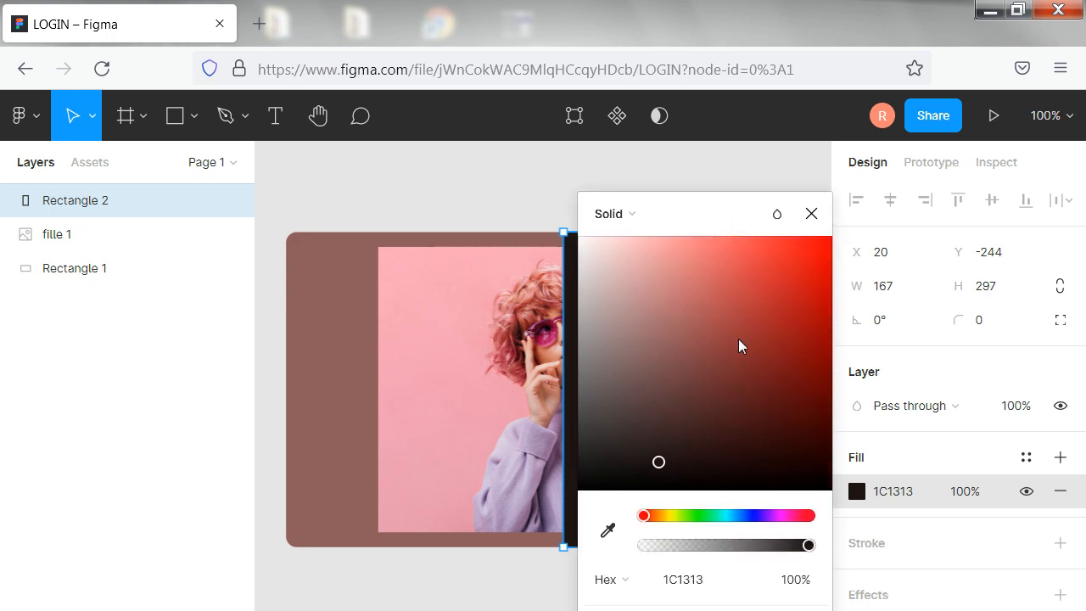
{"action": "left_click", "coordinate": [756, 546]}
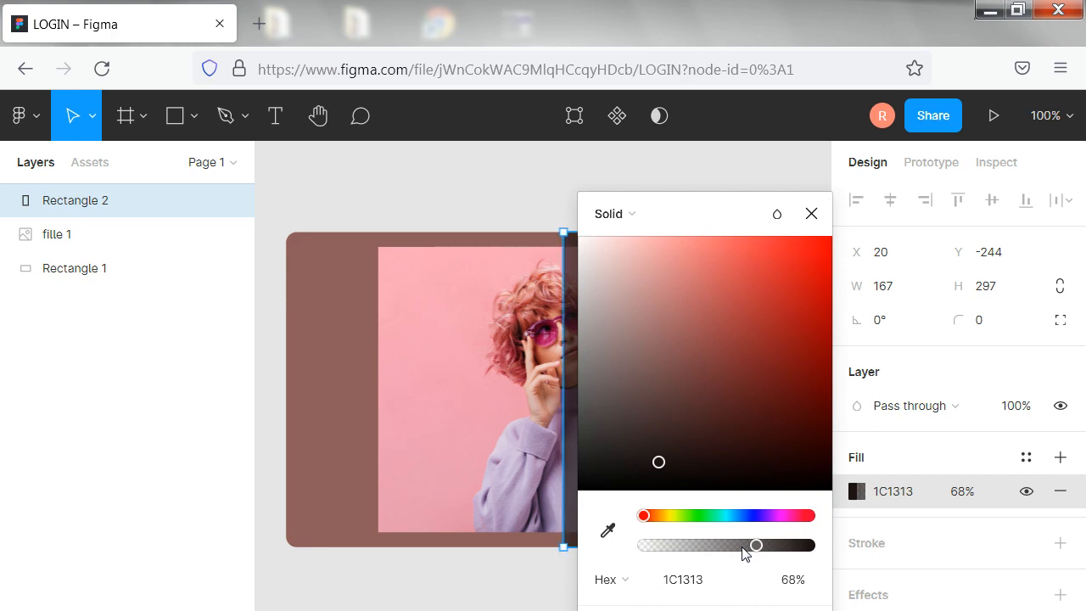
{"action": "left_click", "coordinate": [439, 160]}
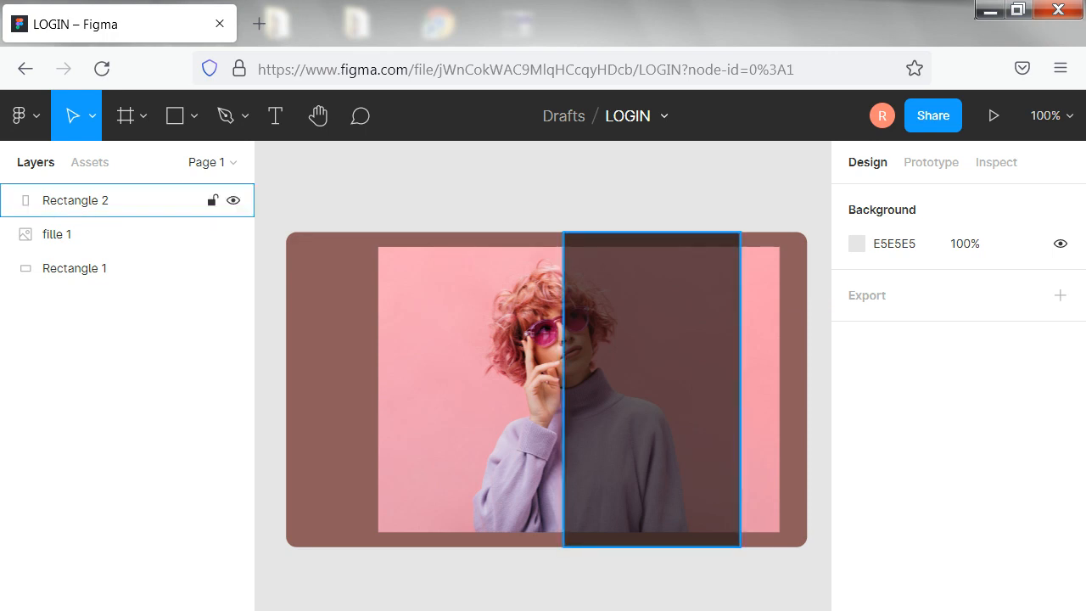
Widen the dark overlay rectangle to about 179 and shift it right to X 22, keeping its top at Y -244
{"action": "left_click", "coordinate": [611, 416]}
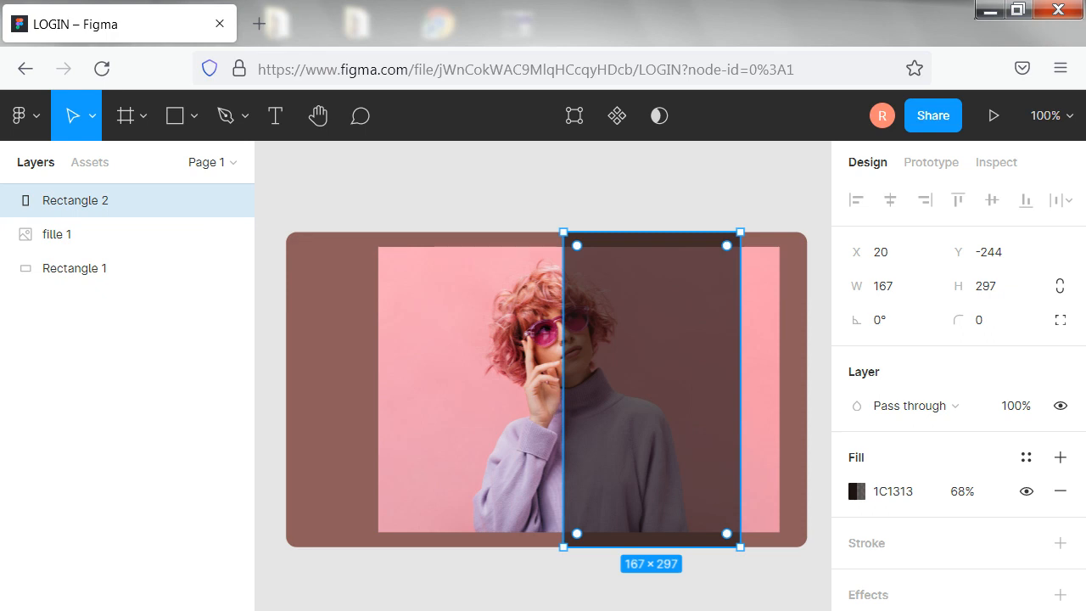
{"action": "mouse_move", "coordinate": [564, 416]}
{"action": "left_mouse_down"}
{"action": "mouse_move", "coordinate": [537, 417]}
{"action": "mouse_move", "coordinate": [548, 412]}
{"action": "left_mouse_up"}
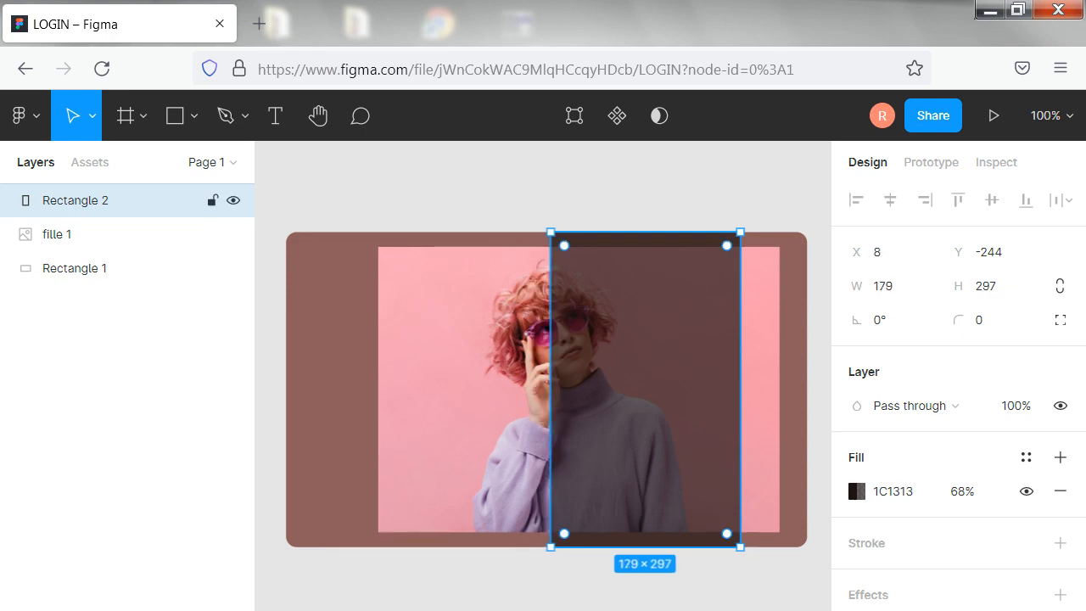
{"action": "left_click_drag", "start_coordinate": [623, 399], "coordinate": [628, 399]}
{"action": "key", "text": "Right"}
{"action": "key", "text": "Right"}
{"action": "key", "text": "Right"}
{"action": "key", "text": "Right"}
{"action": "key", "text": "Right"}
{"action": "key", "text": "Right"}
{"action": "key", "text": "Right"}
{"action": "key", "text": "Right"}
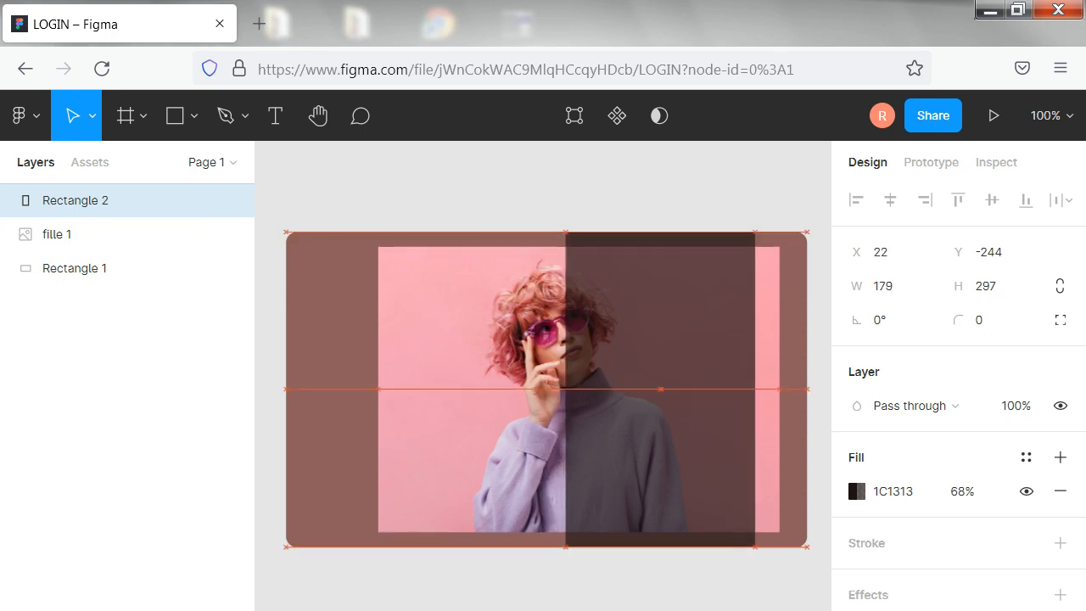
{"action": "left_click", "coordinate": [616, 198]}
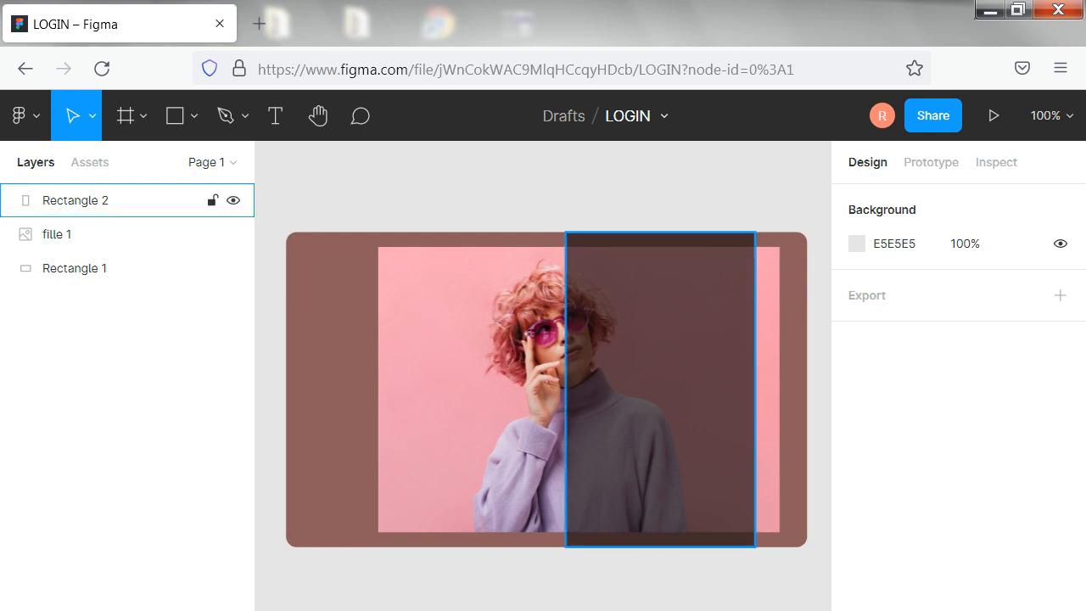
Raise the dark overlay rectangle's fill opacity to 78%
{"action": "left_click", "coordinate": [638, 337]}
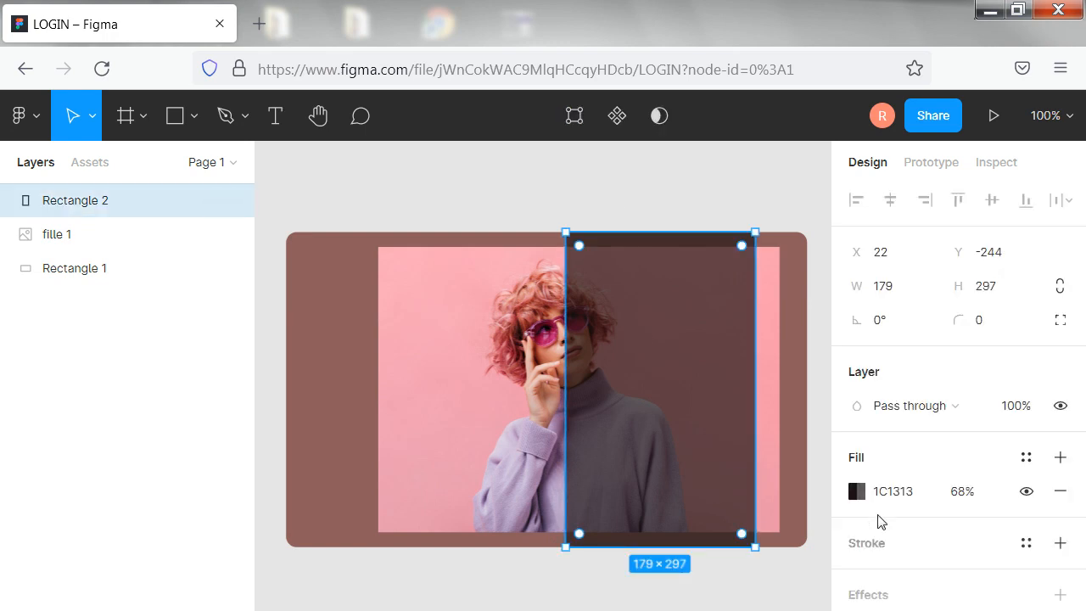
{"action": "left_click", "coordinate": [858, 492]}
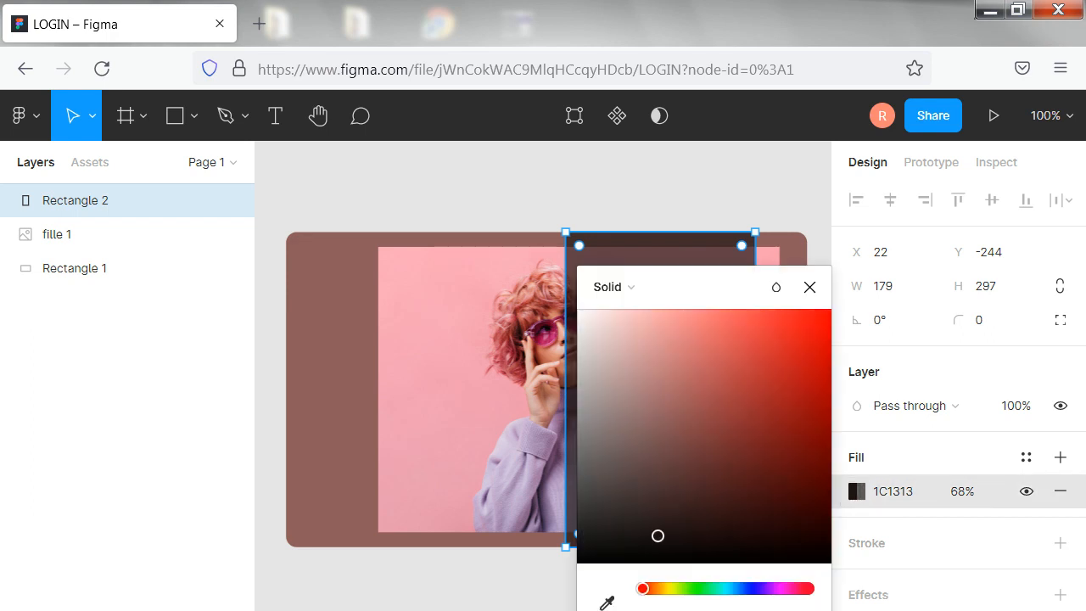
{"action": "left_click_drag", "start_coordinate": [756, 610], "coordinate": [769, 610]}
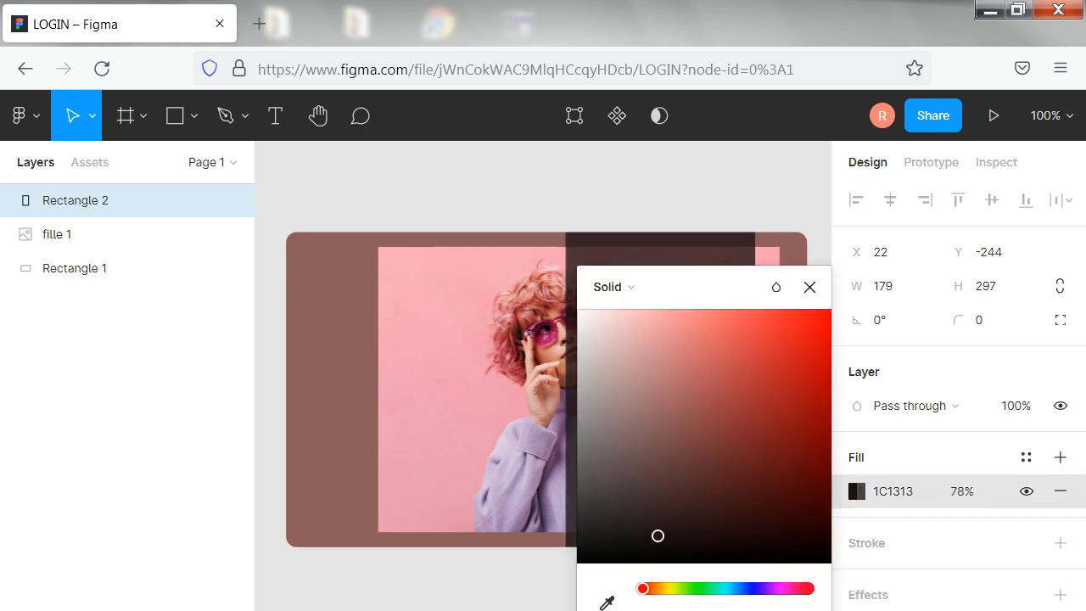
{"action": "left_click", "coordinate": [486, 158]}
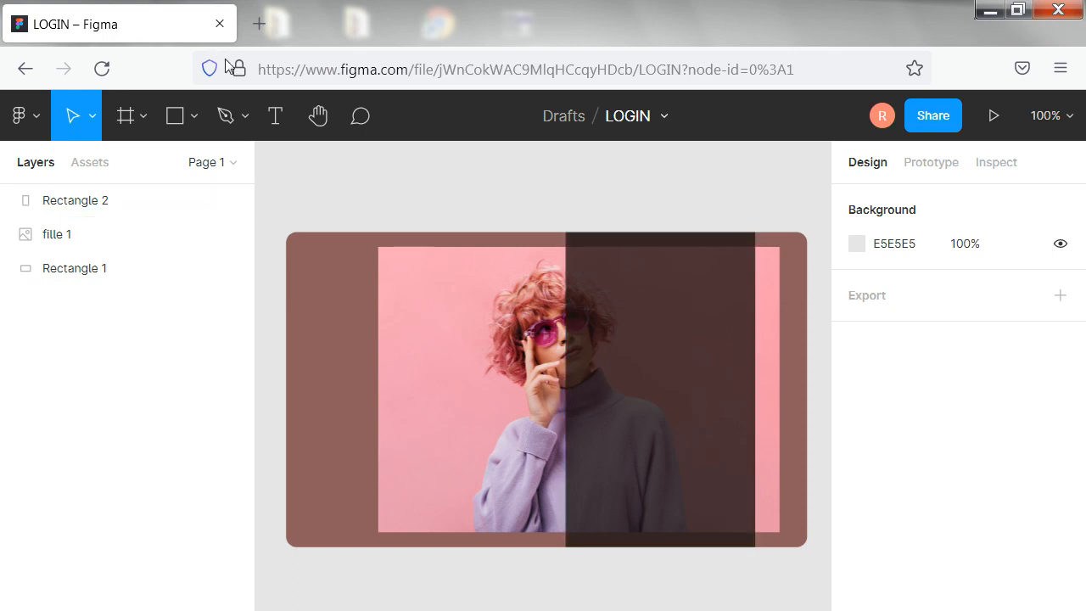
Add a text box of about 79 × 23 reading LOGIN near the top of the dark panel and centre its text
{"action": "left_click", "coordinate": [275, 115]}
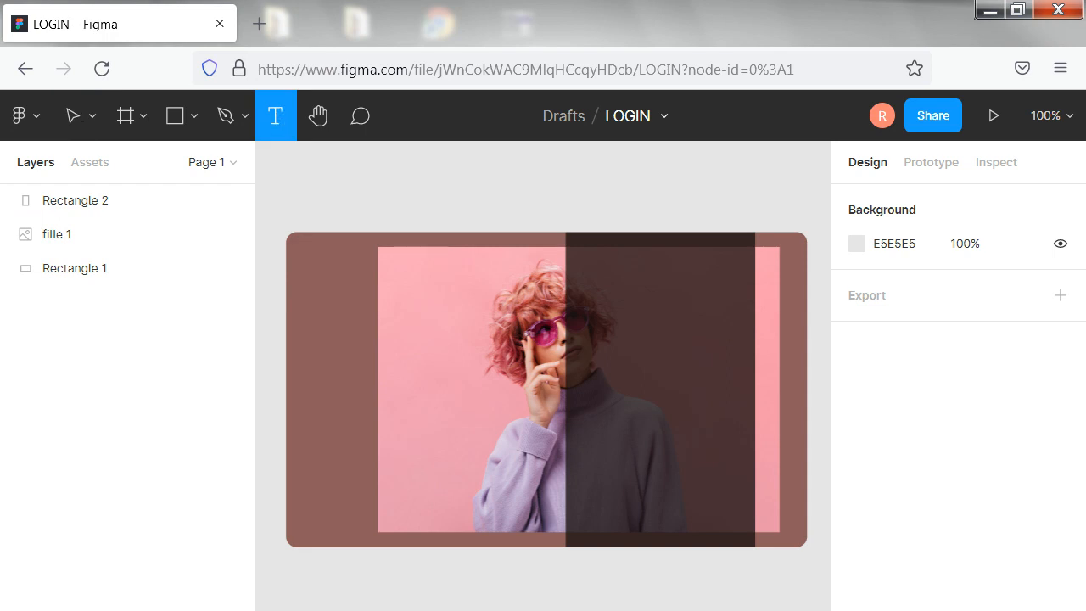
{"action": "left_click_drag", "start_coordinate": [613, 265], "coordinate": [698, 290]}
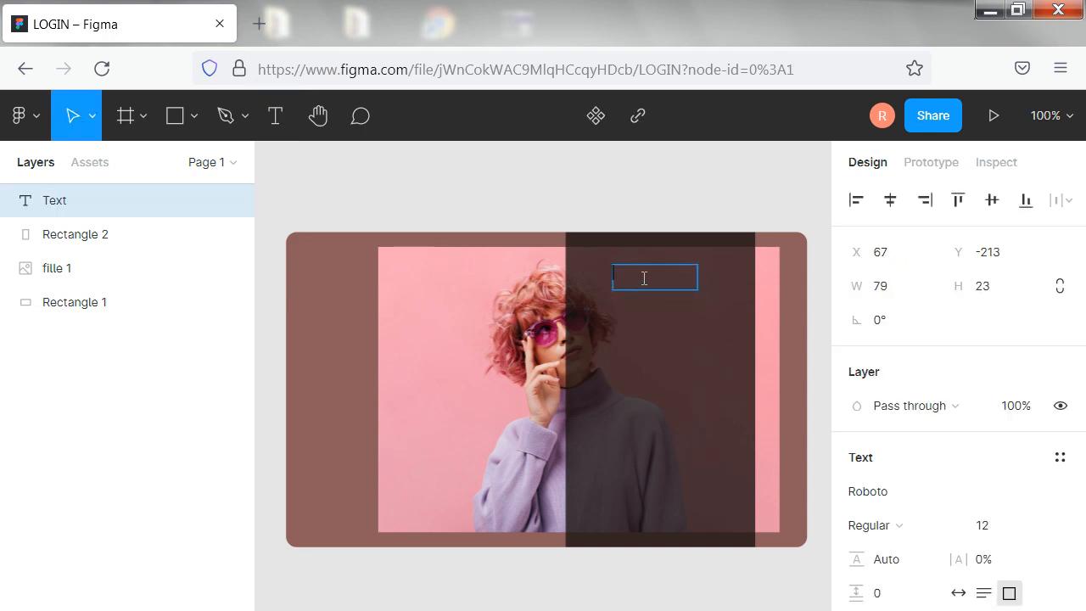
{"action": "type", "text": "LOGIN"}
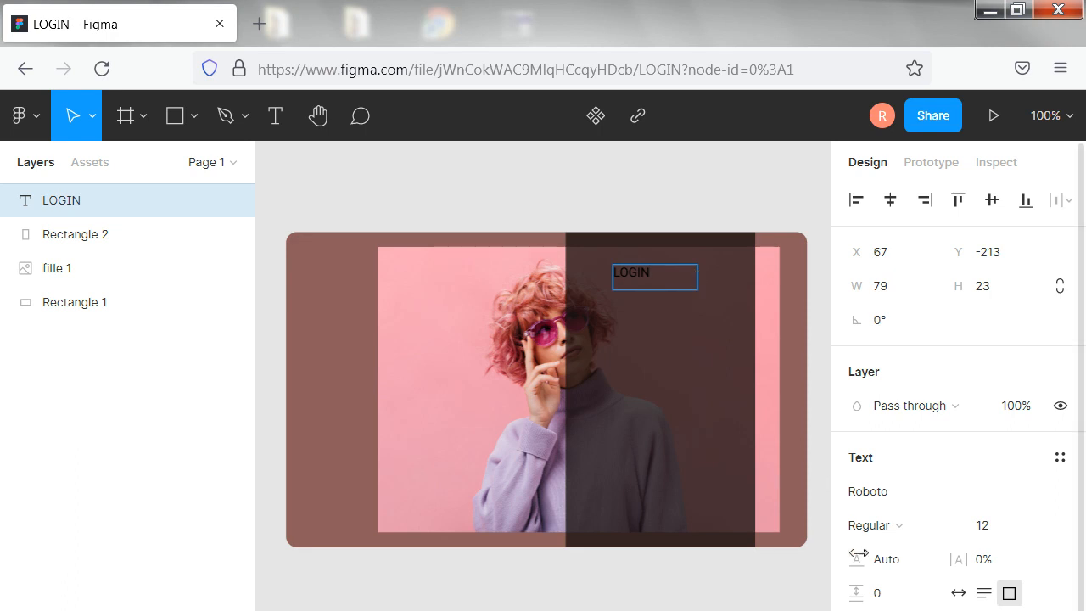
{"action": "key", "text": "Escape"}
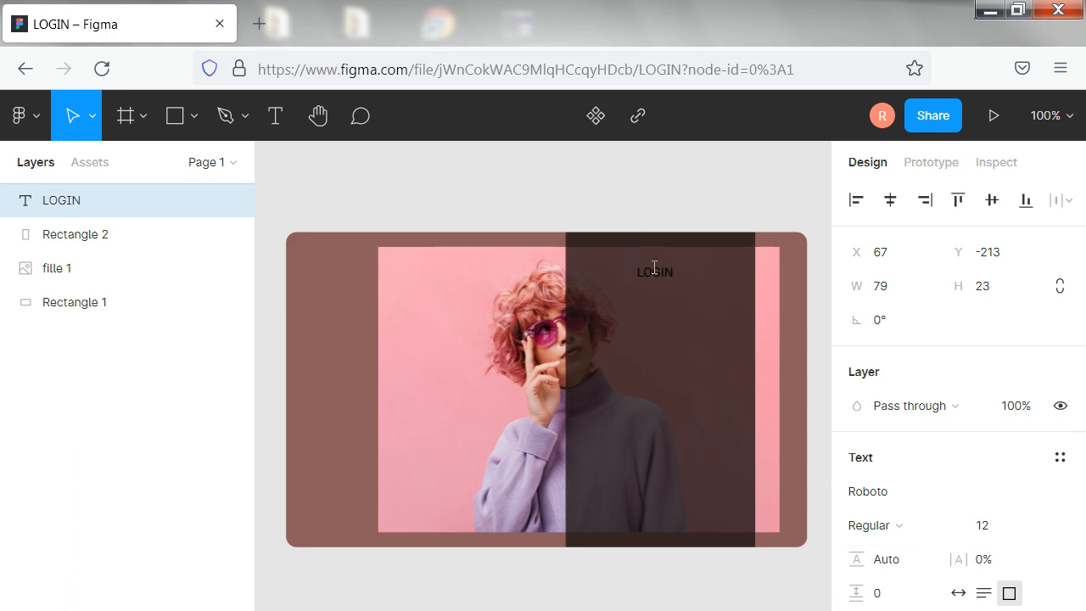
Change the LOGIN text's fill from black to a very light grey
{"action": "key", "text": "Escape"}
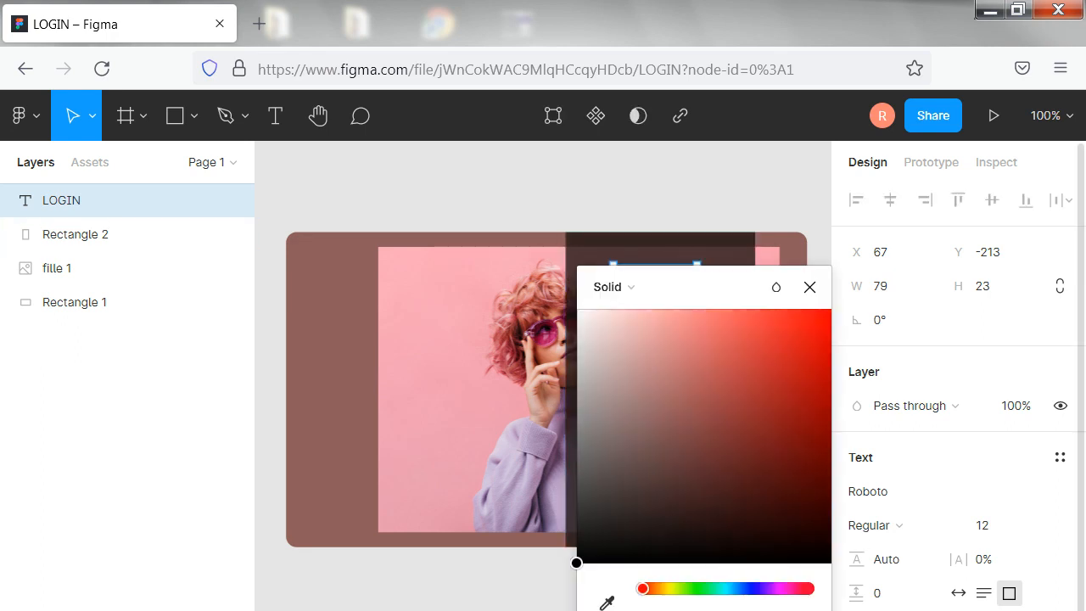
{"action": "left_click", "coordinate": [578, 334]}
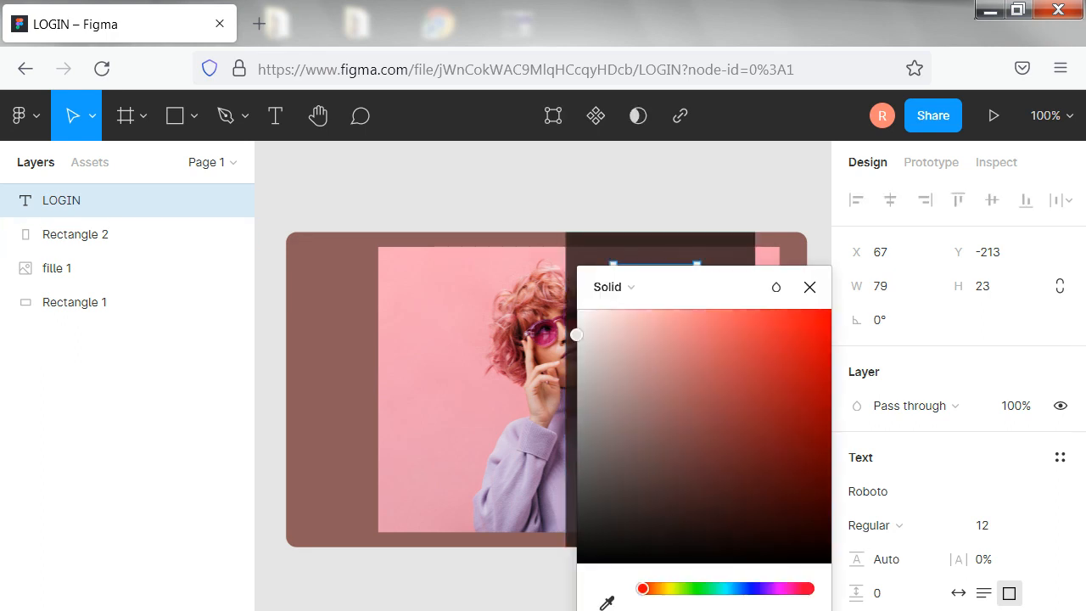
{"action": "left_click", "coordinate": [543, 192]}
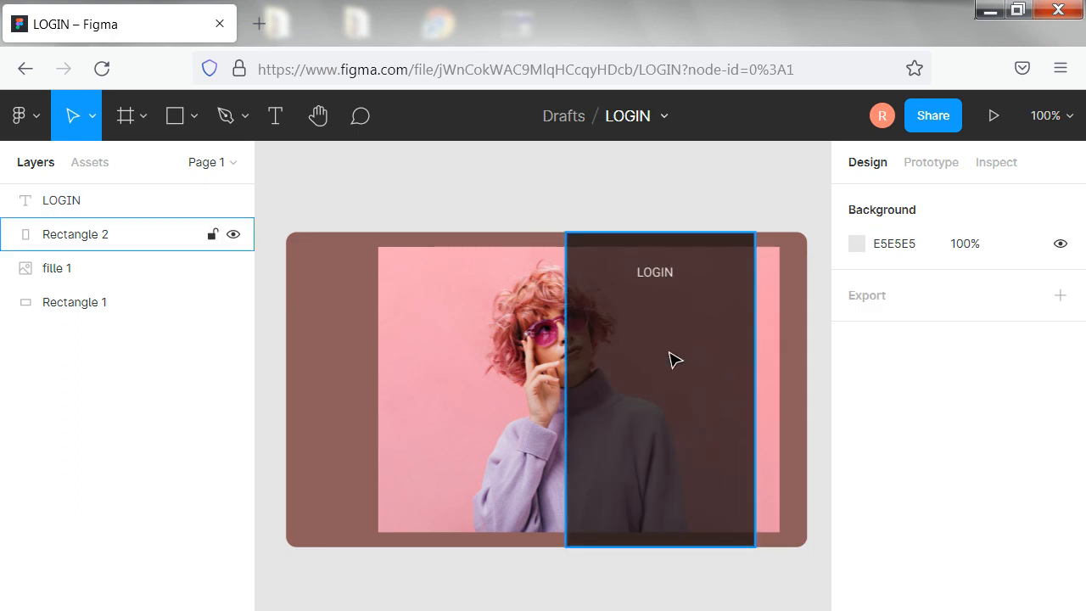
Draw a nearly horizontal line about 118 long below the LOGIN title on the dark panel, at X 51, Y -148
{"action": "left_click", "coordinate": [273, 111]}
{"action": "left_click", "coordinate": [196, 113]}
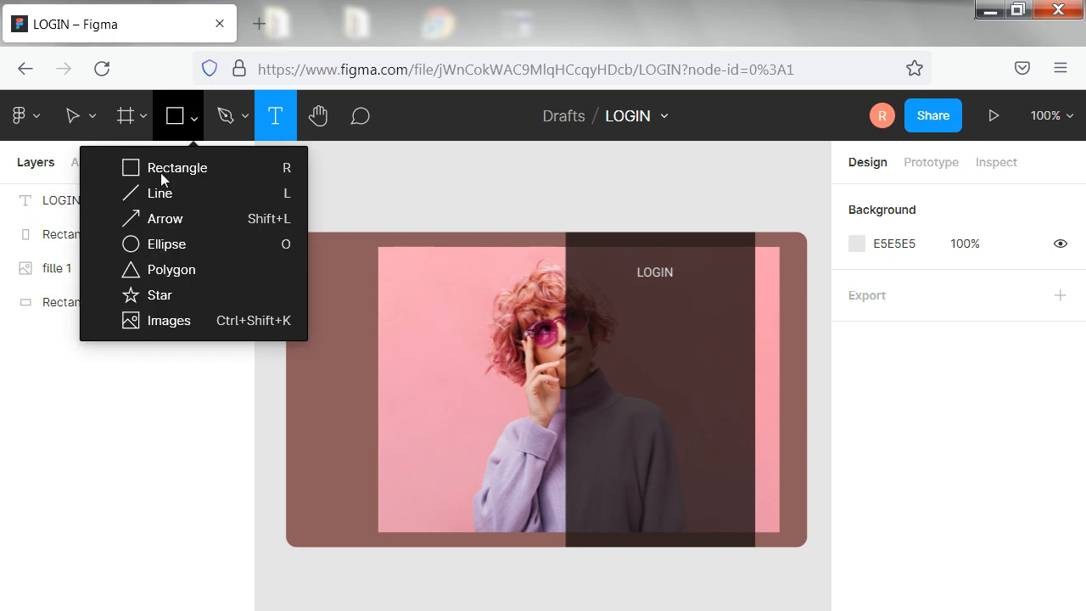
{"action": "left_click", "coordinate": [160, 193]}
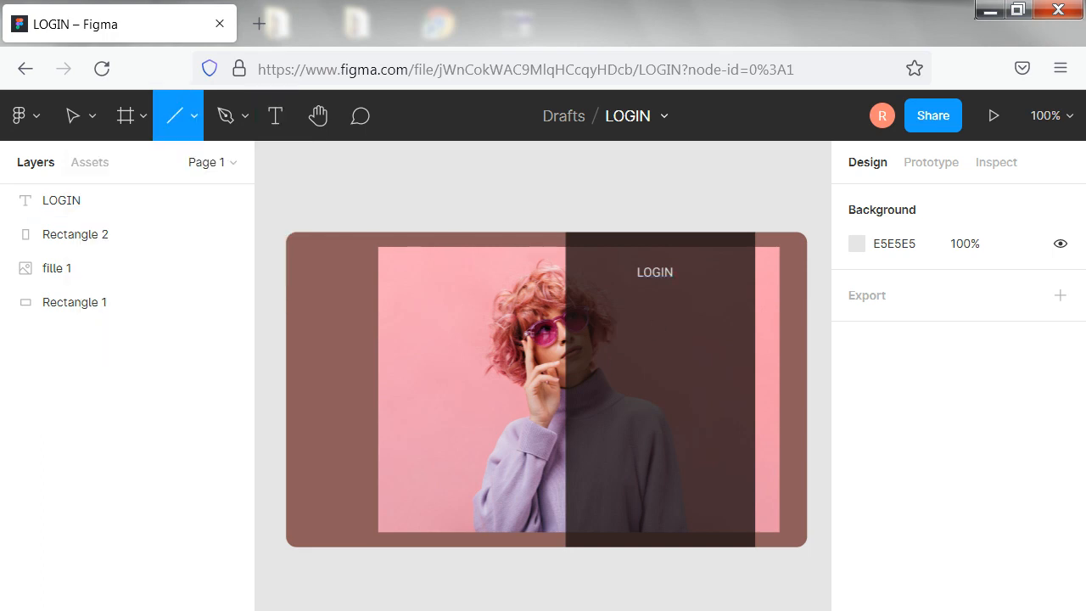
{"action": "left_click_drag", "start_coordinate": [614, 334], "coordinate": [723, 335]}
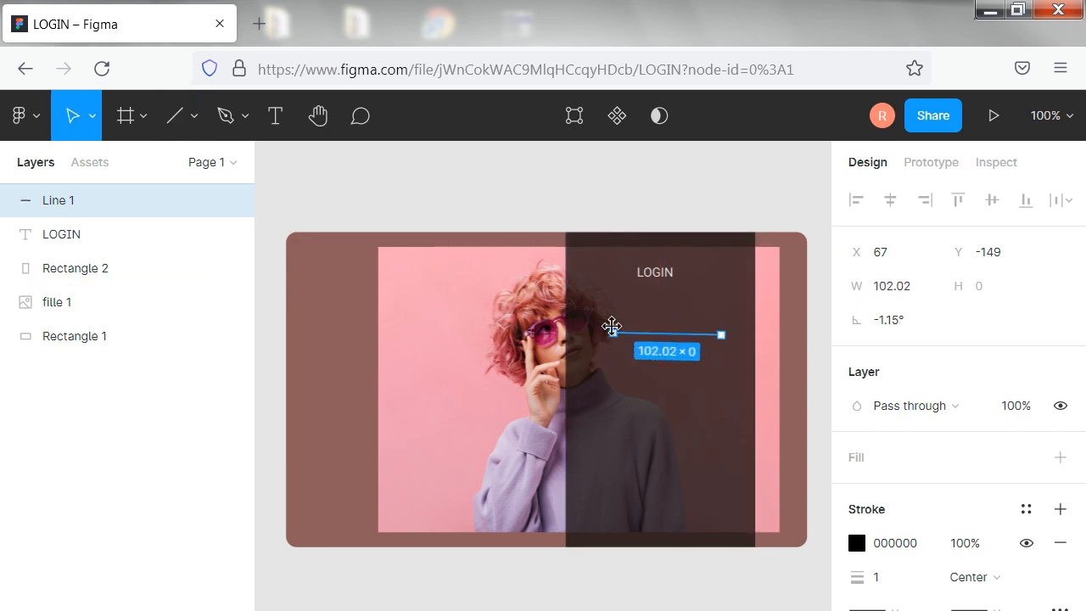
{"action": "left_click_drag", "start_coordinate": [614, 334], "coordinate": [596, 334]}
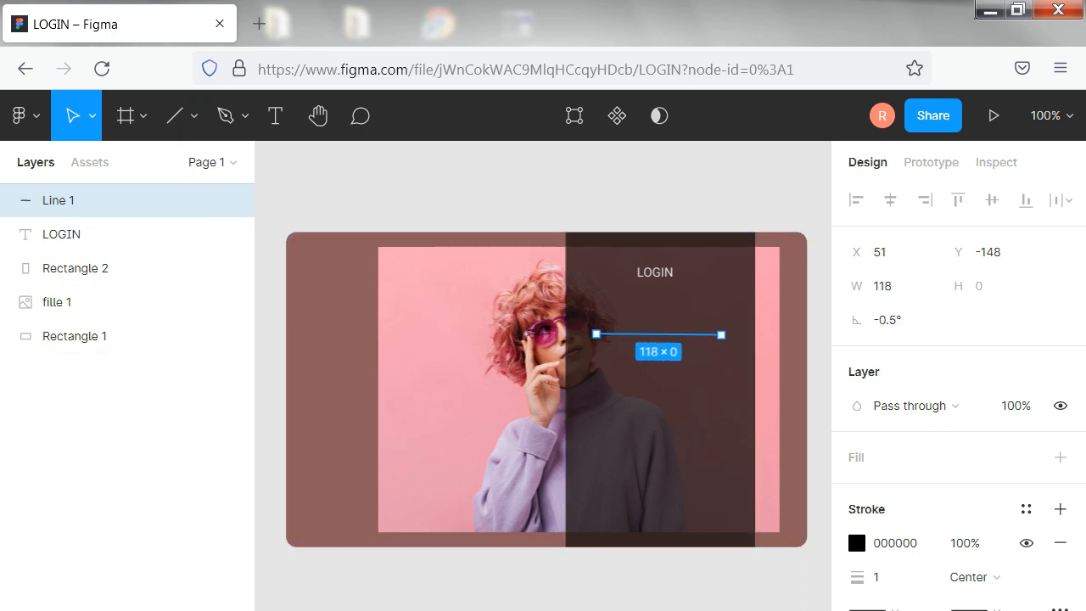
Draw a second line about 118 long on the dark panel below the first, at X 51, Y -86
{"action": "left_click", "coordinate": [194, 129]}
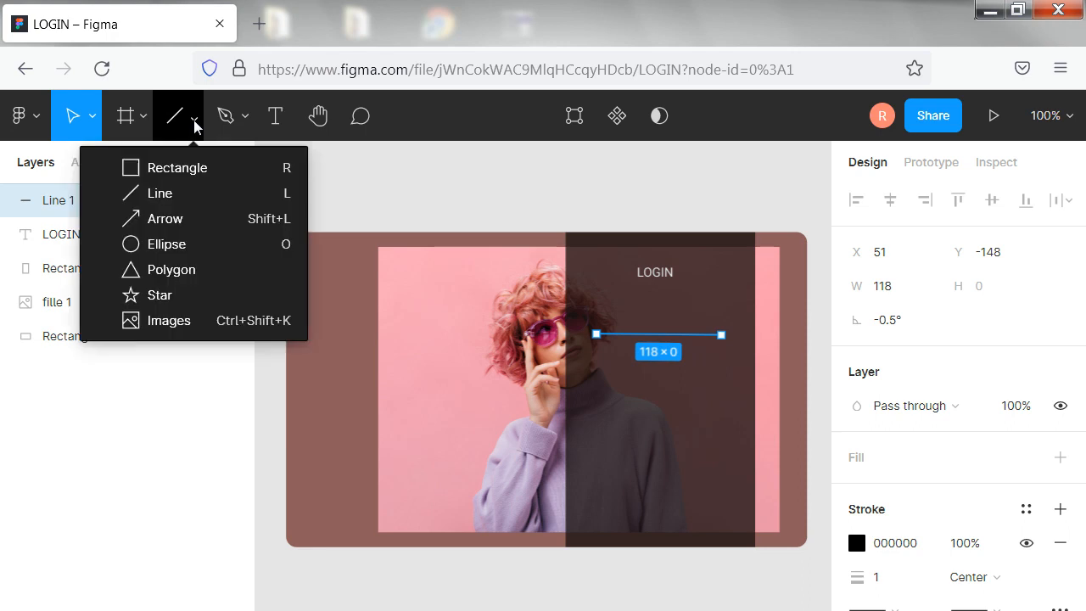
{"action": "left_click", "coordinate": [169, 193]}
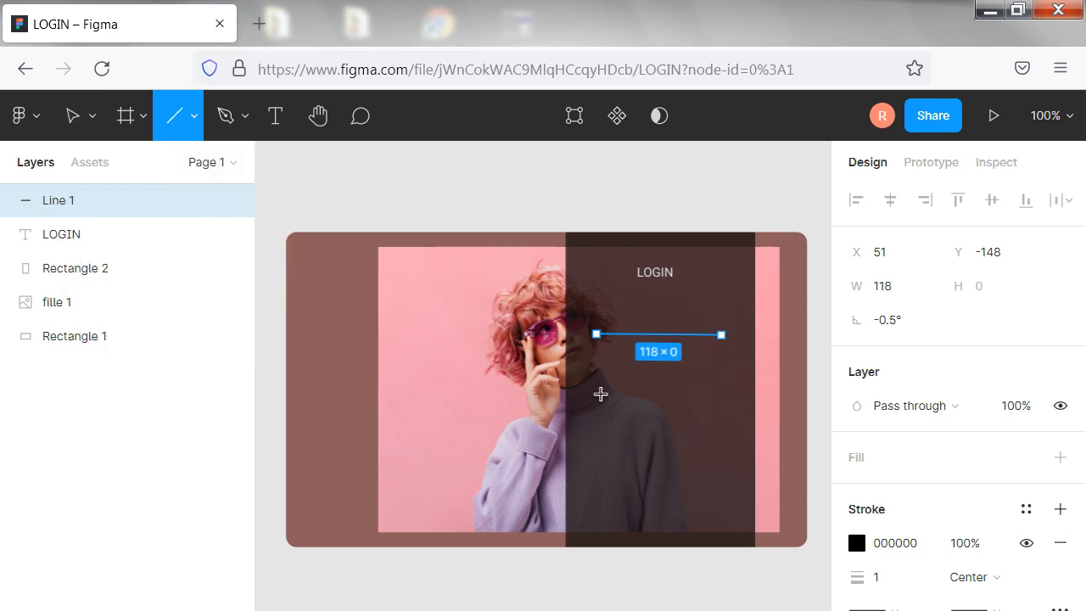
{"action": "mouse_move", "coordinate": [605, 401]}
{"action": "left_mouse_down"}
{"action": "mouse_move", "coordinate": [690, 391]}
{"action": "mouse_move", "coordinate": [728, 413]}
{"action": "mouse_move", "coordinate": [722, 401]}
{"action": "left_mouse_up"}
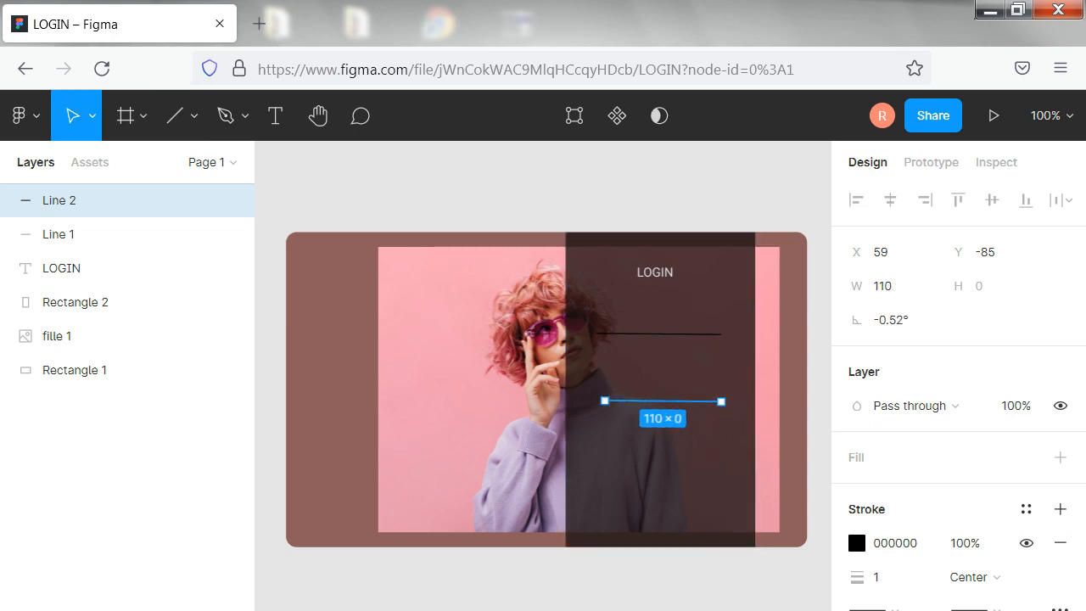
{"action": "left_click_drag", "start_coordinate": [604, 401], "coordinate": [596, 395]}
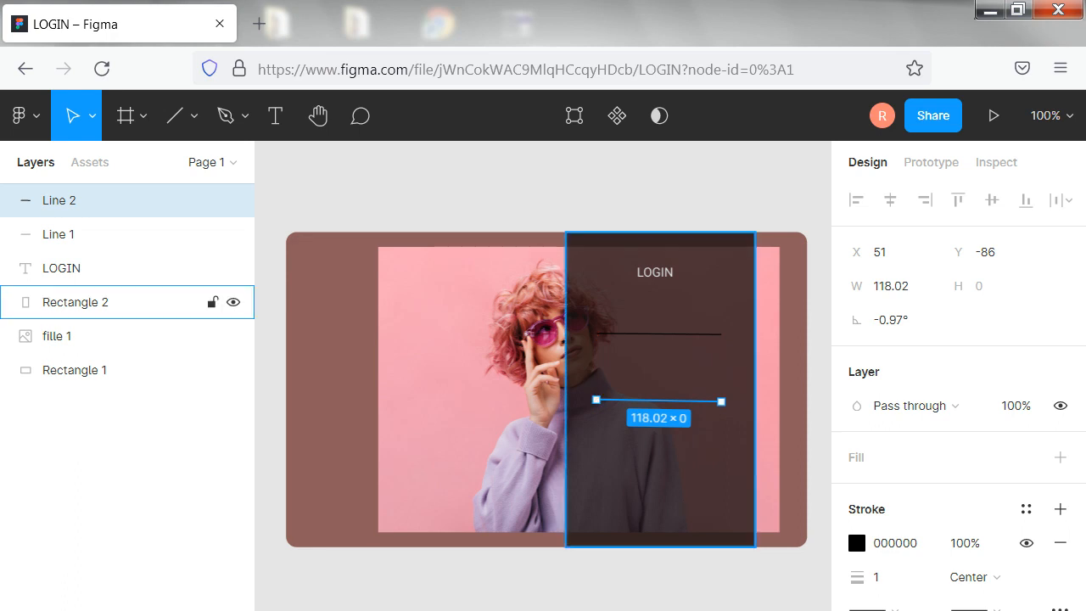
{"action": "left_click", "coordinate": [687, 505]}
Change the stroke colour of both lines on the dark panel to light grey E5E5E5
{"action": "left_click", "coordinate": [638, 334]}
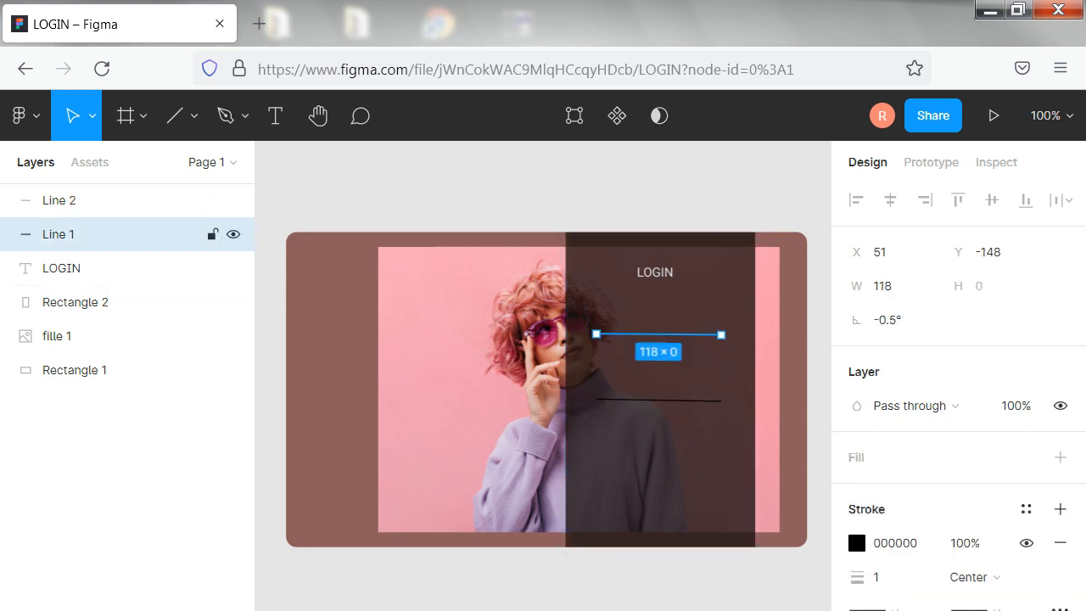
{"action": "left_click", "coordinate": [858, 543]}
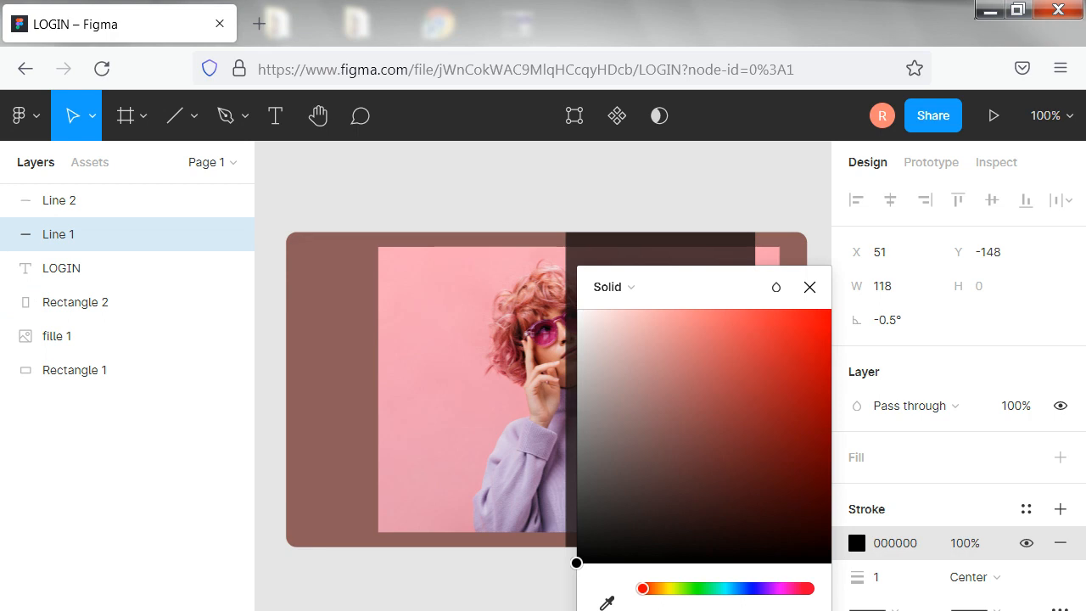
{"action": "left_click", "coordinate": [514, 562]}
{"action": "left_click", "coordinate": [514, 561]}
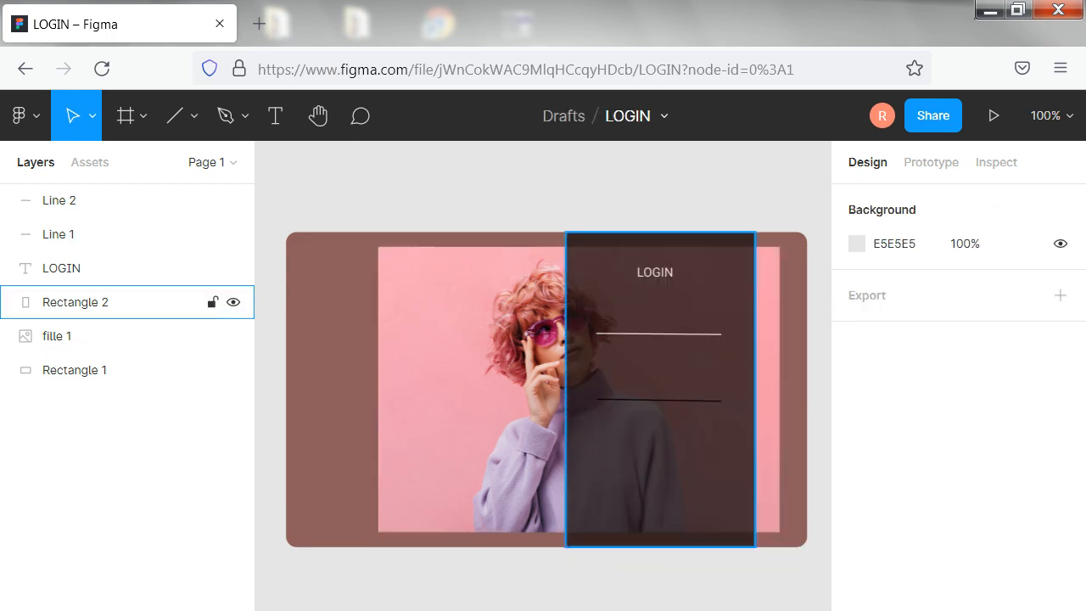
{"action": "left_click", "coordinate": [650, 401]}
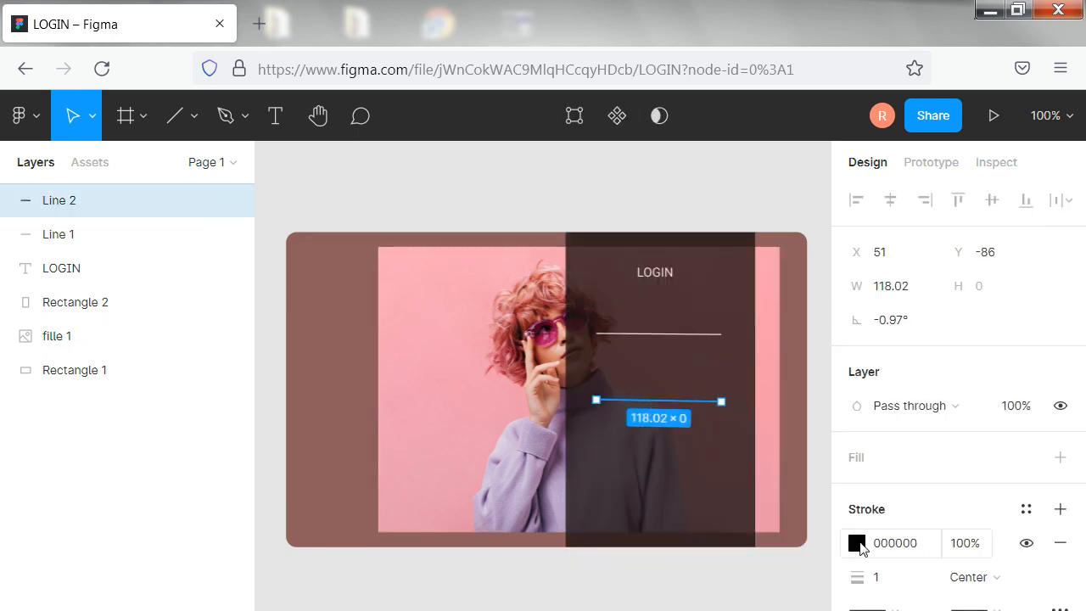
{"action": "left_click", "coordinate": [856, 543]}
{"action": "left_click", "coordinate": [514, 564]}
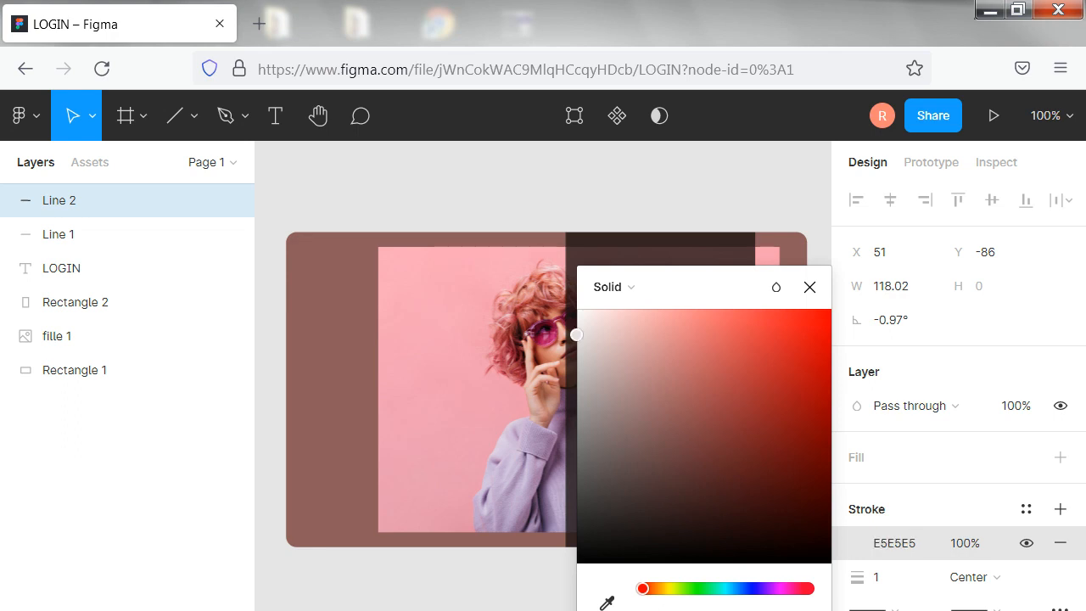
{"action": "left_click", "coordinate": [485, 449]}
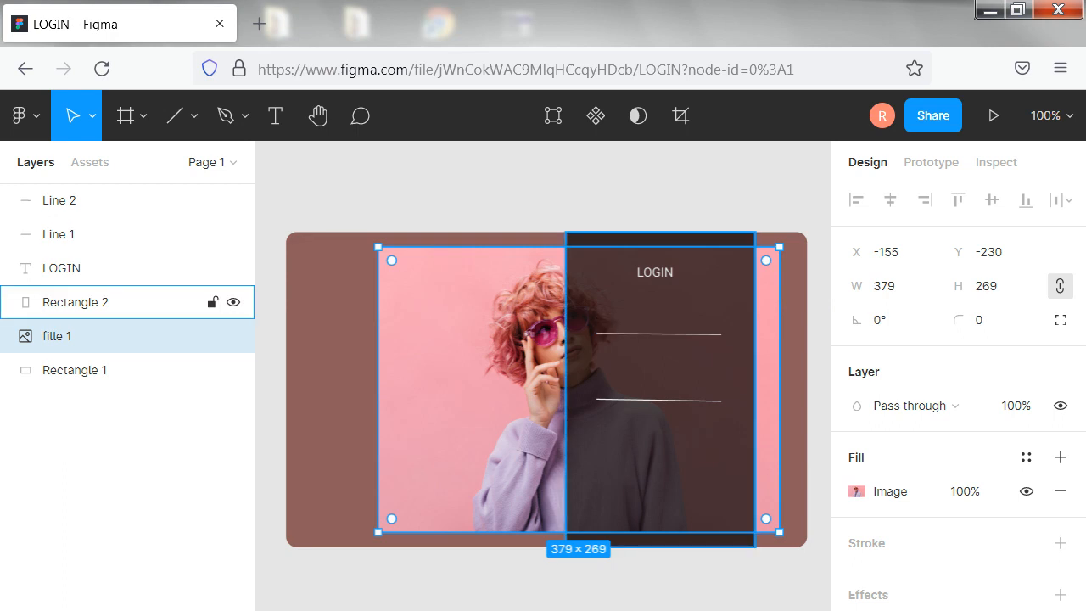
Add a text box of about 41 × 10 reading EMAIL just above the upper line
{"action": "left_click", "coordinate": [275, 115]}
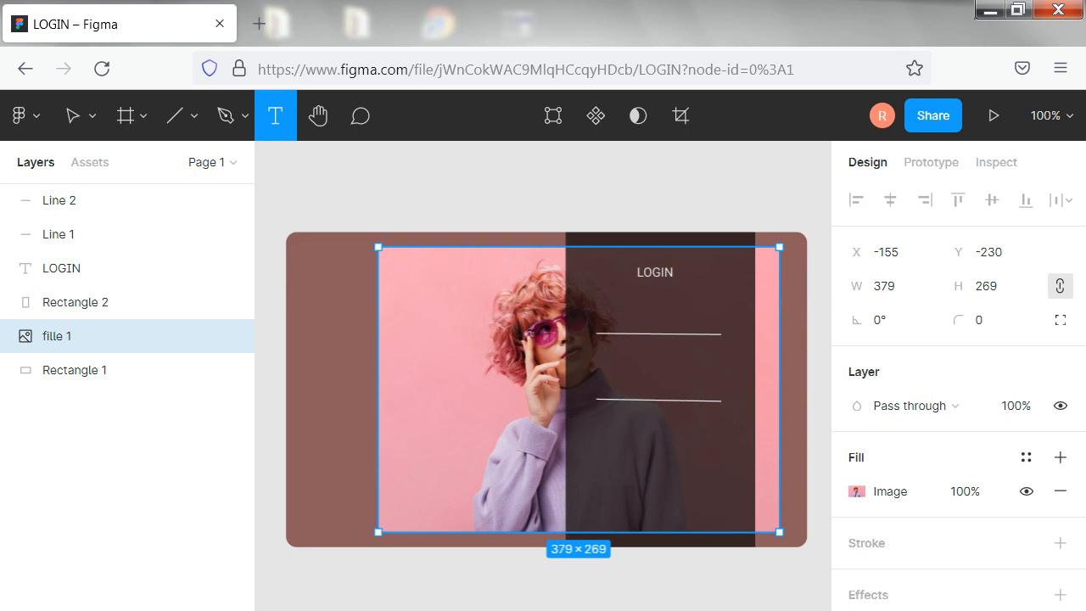
{"action": "left_click_drag", "start_coordinate": [596, 317], "coordinate": [640, 307]}
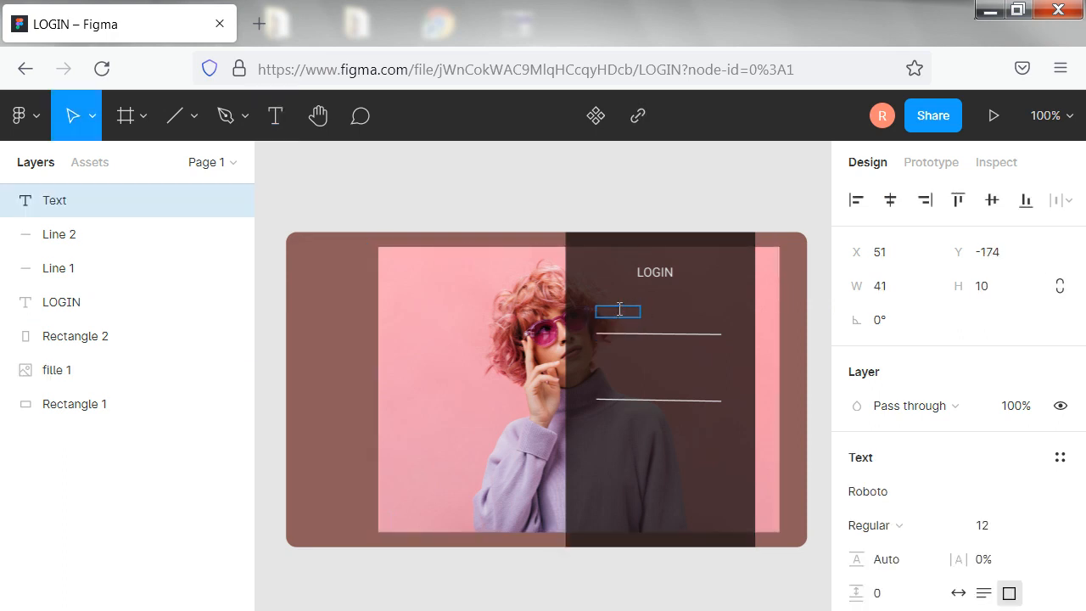
{"action": "type", "text": "EMAIL"}
{"action": "key", "text": "Escape"}
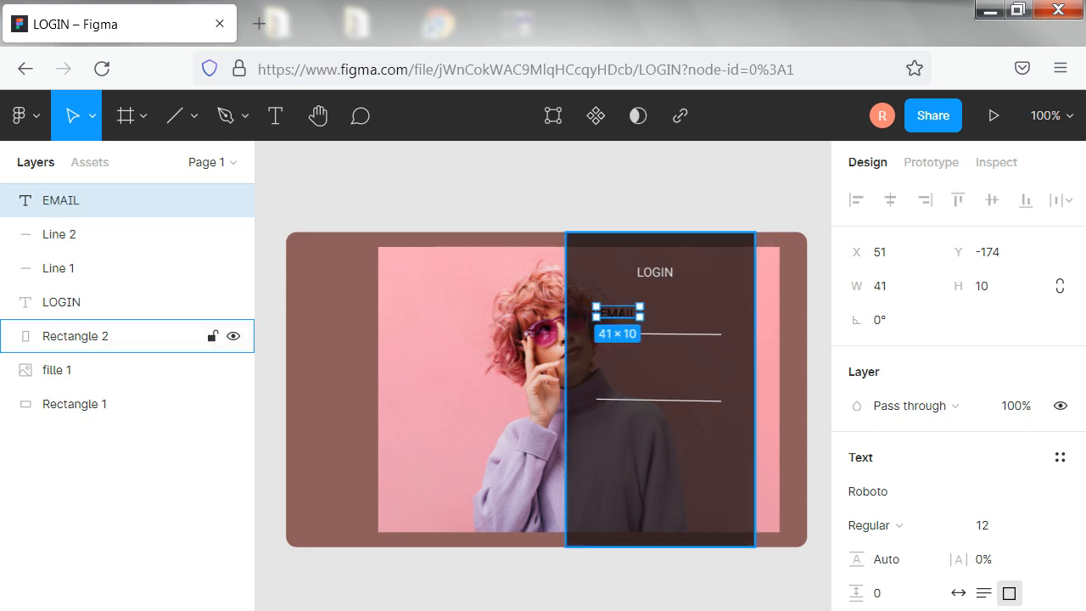
Reduce the EMAIL text to font size 10 and change its fill to a very light grey
{"action": "left_click", "coordinate": [1036, 525]}
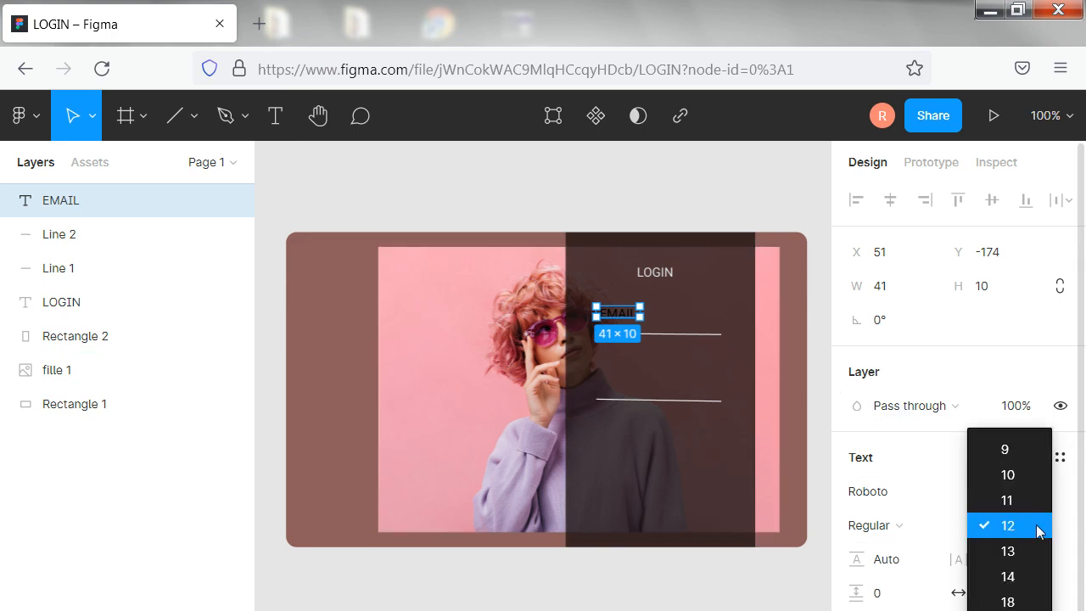
{"action": "left_click", "coordinate": [1029, 501]}
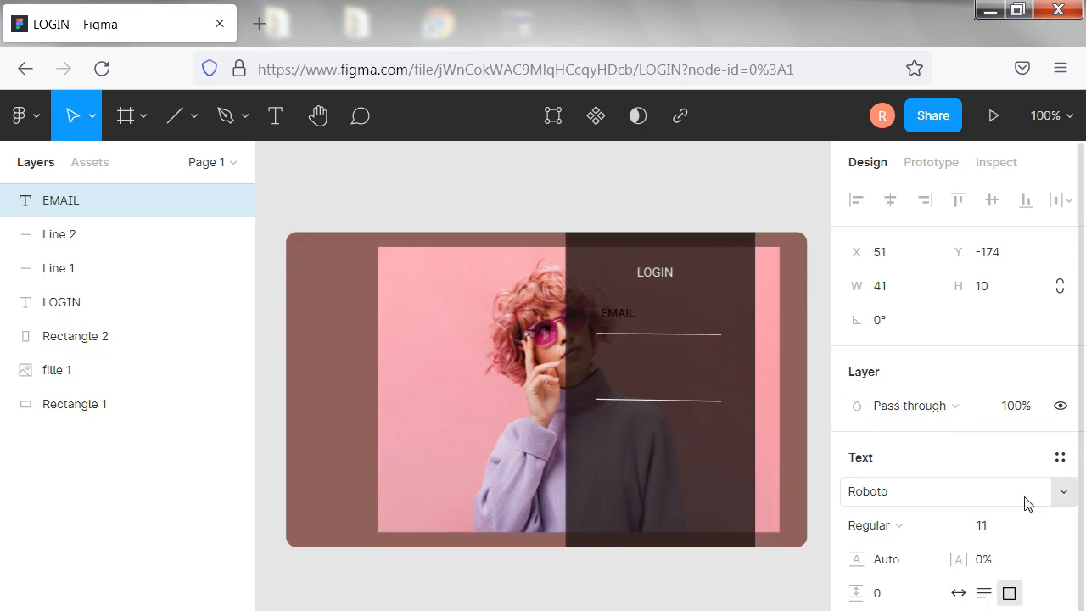
{"action": "left_click", "coordinate": [1037, 525]}
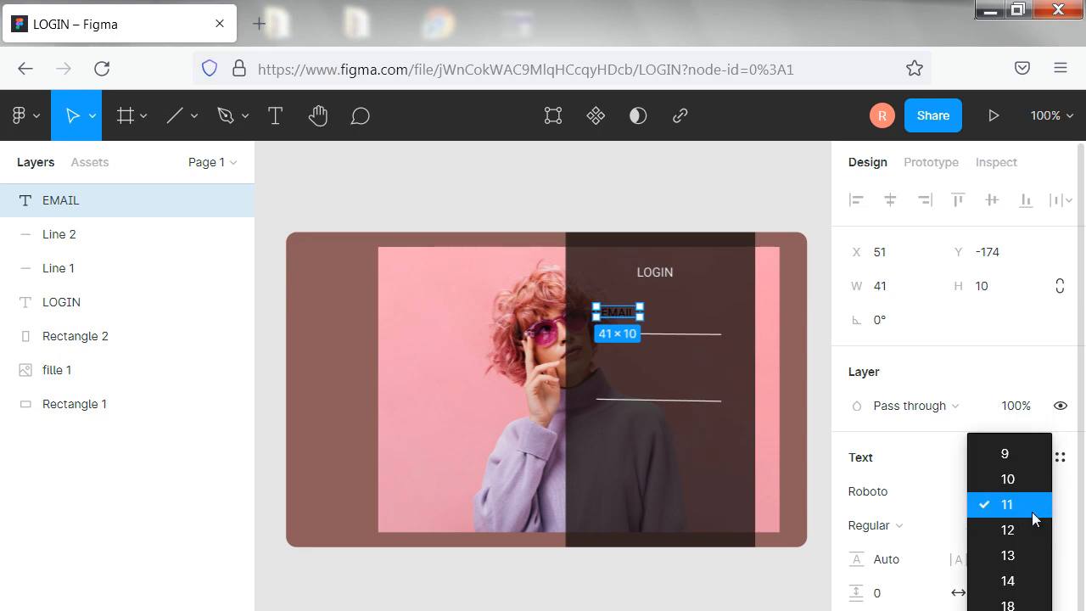
{"action": "left_click", "coordinate": [1029, 481]}
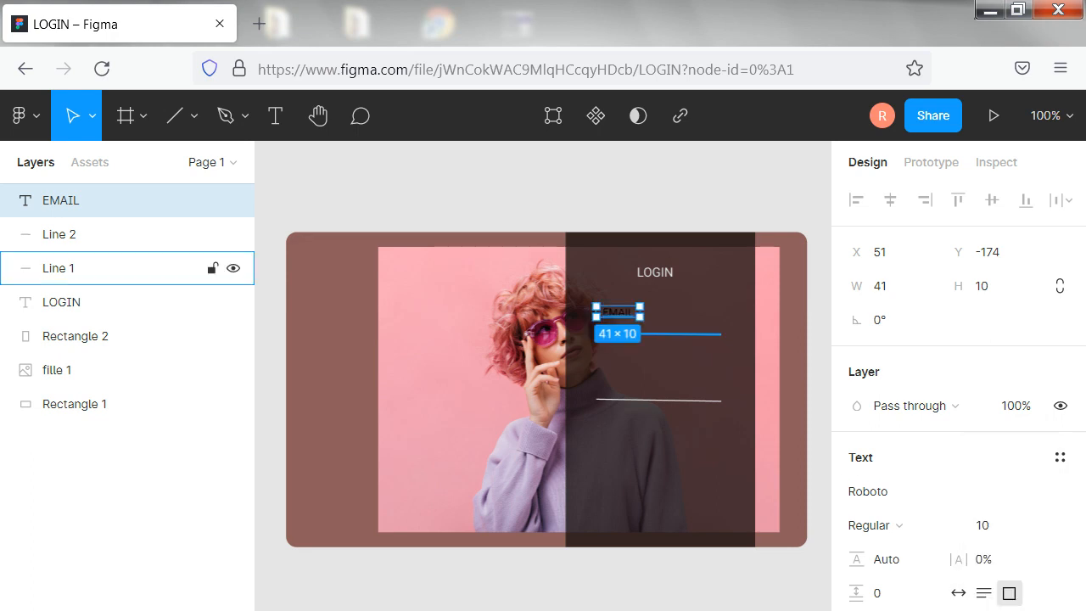
{"action": "left_click", "coordinate": [857, 610]}
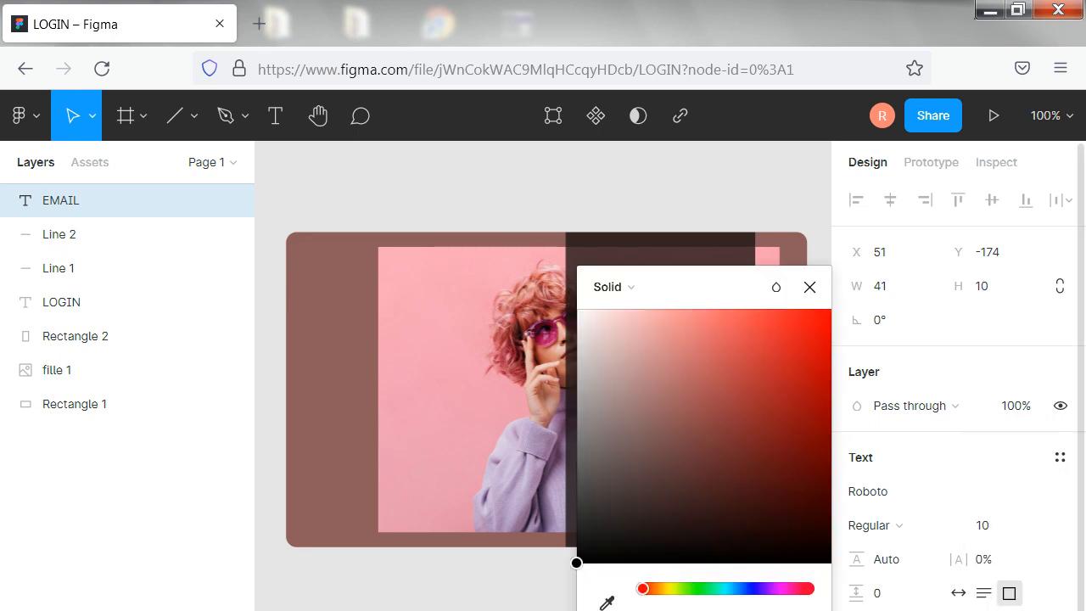
{"action": "left_click_drag", "start_coordinate": [578, 562], "coordinate": [577, 335]}
{"action": "left_click", "coordinate": [528, 339]}
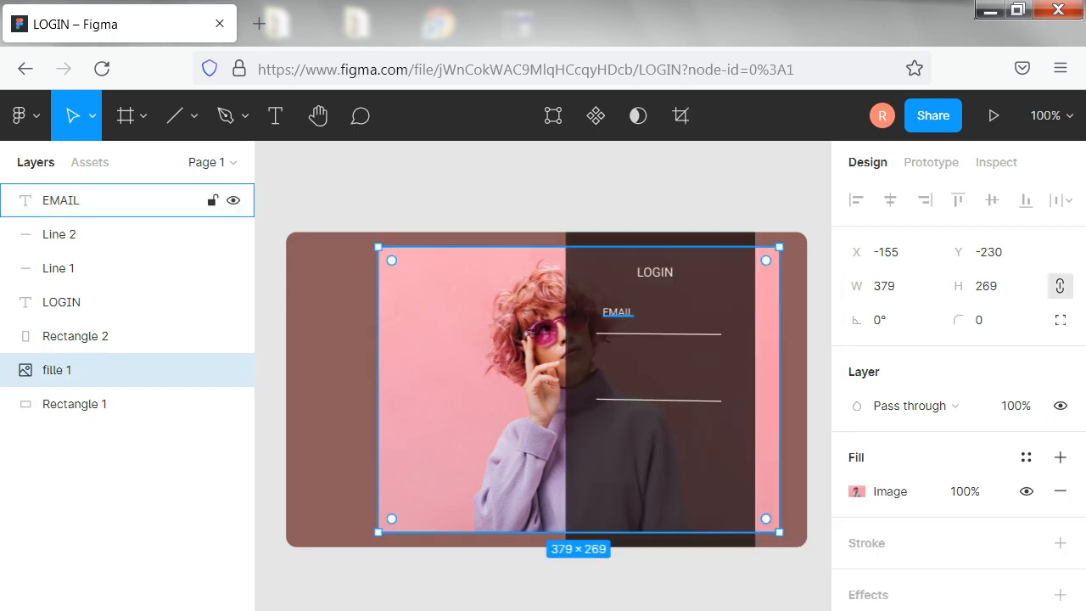
Shift the portrait image slightly left to X -157 and lock both it and the brown background rectangle
{"action": "mouse_move", "coordinate": [623, 313]}
{"action": "left_mouse_down"}
{"action": "mouse_move", "coordinate": [618, 328]}
{"action": "mouse_move", "coordinate": [623, 310]}
{"action": "left_mouse_up"}
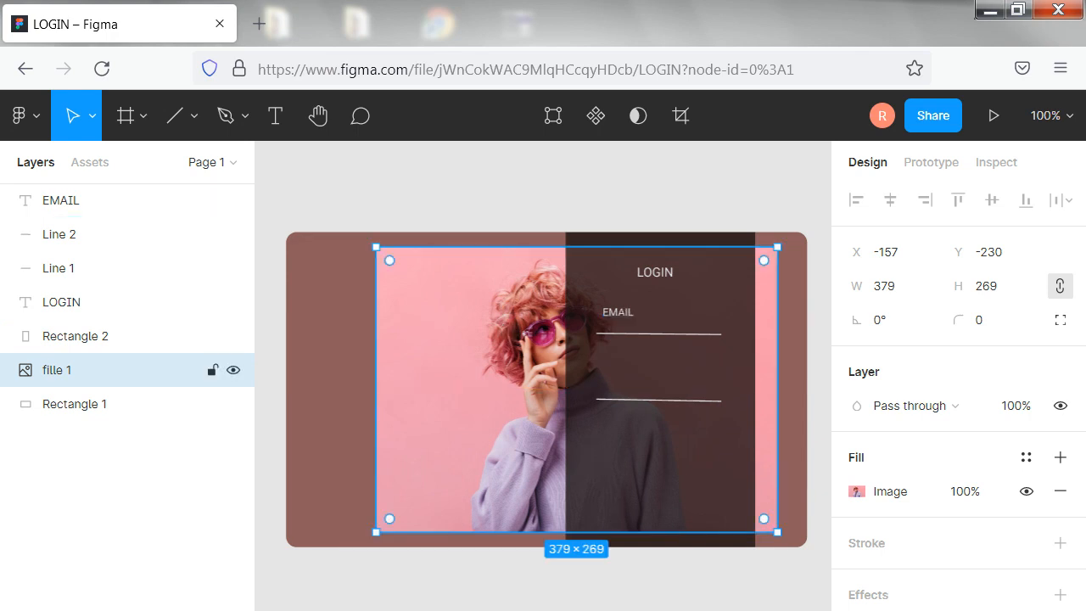
{"action": "left_click", "coordinate": [216, 374]}
{"action": "left_click", "coordinate": [170, 404]}
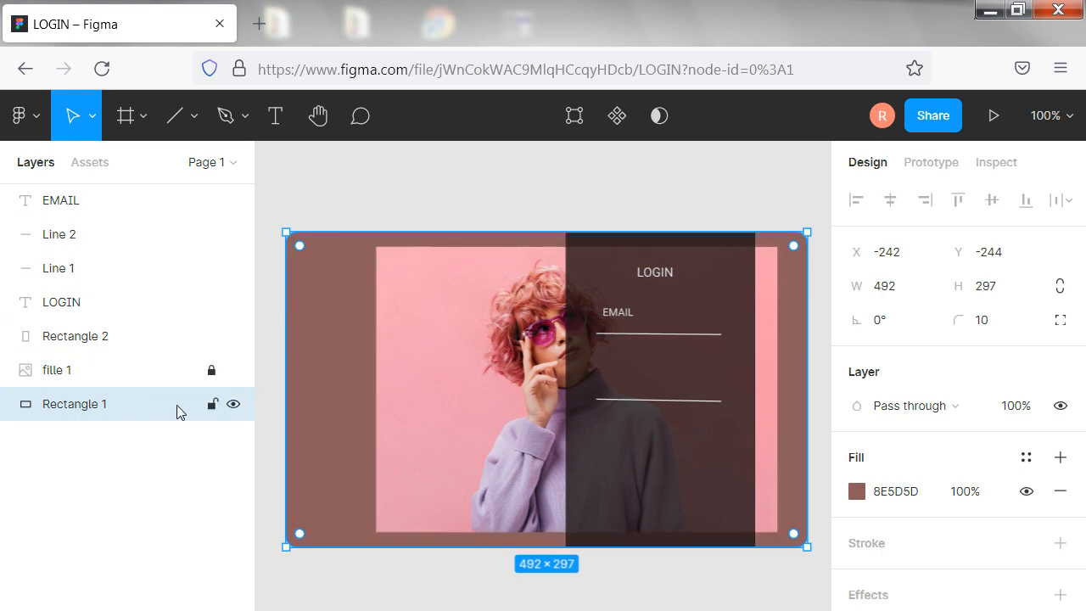
{"action": "left_click", "coordinate": [212, 404]}
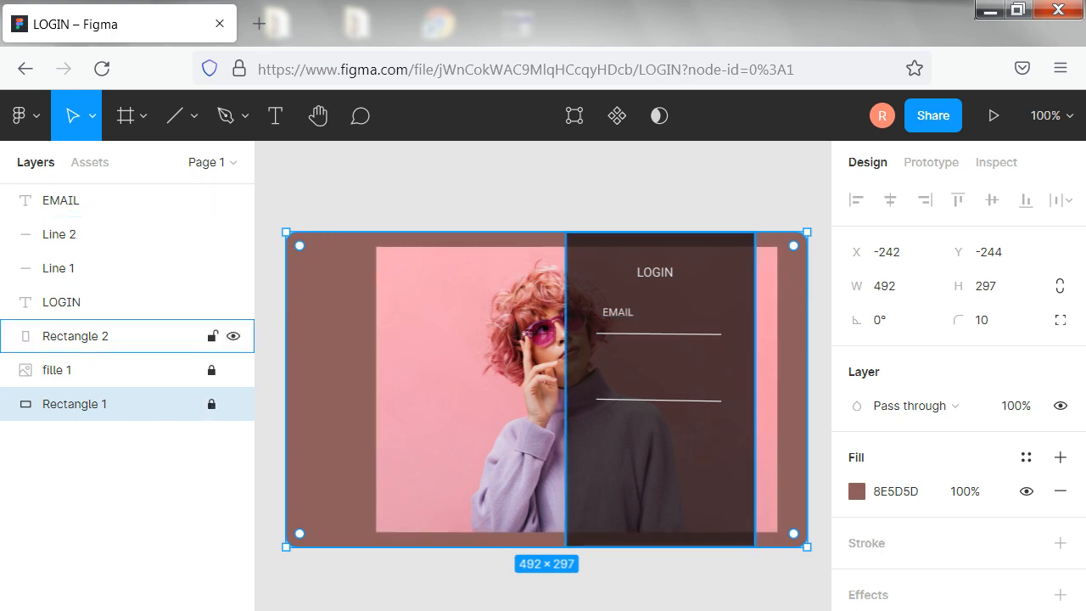
{"action": "left_click", "coordinate": [455, 368]}
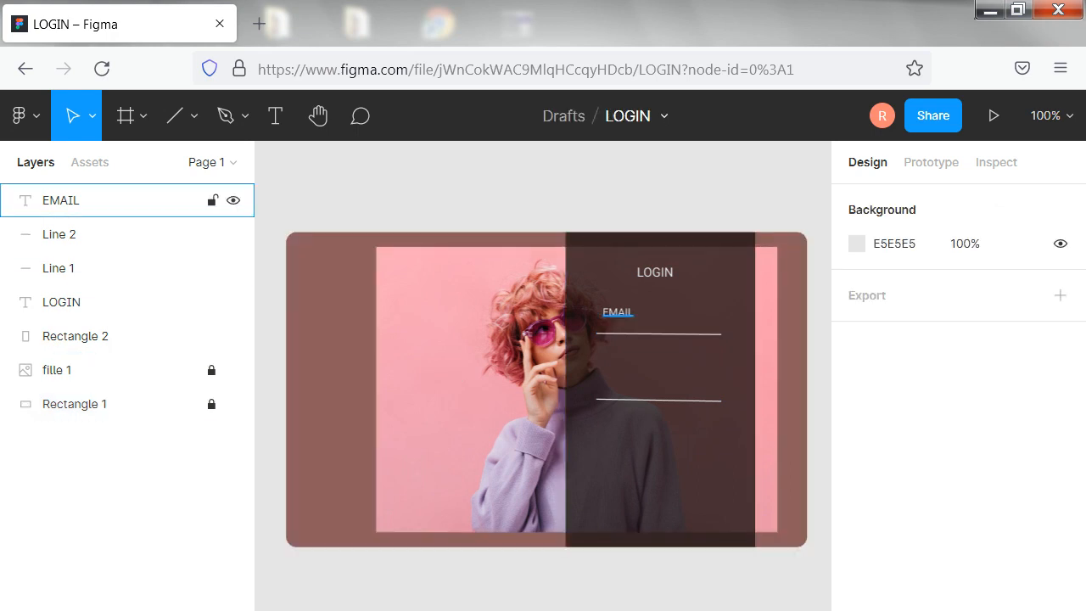
Move the EMAIL text slightly left so it starts flush with the left end of the upper line
{"action": "left_click", "coordinate": [102, 200]}
{"action": "mouse_move", "coordinate": [613, 317]}
{"action": "left_mouse_down"}
{"action": "mouse_move", "coordinate": [607, 327]}
{"action": "mouse_move", "coordinate": [602, 312]}
{"action": "mouse_move", "coordinate": [608, 320]}
{"action": "left_mouse_up"}
{"action": "left_click", "coordinate": [76, 336]}
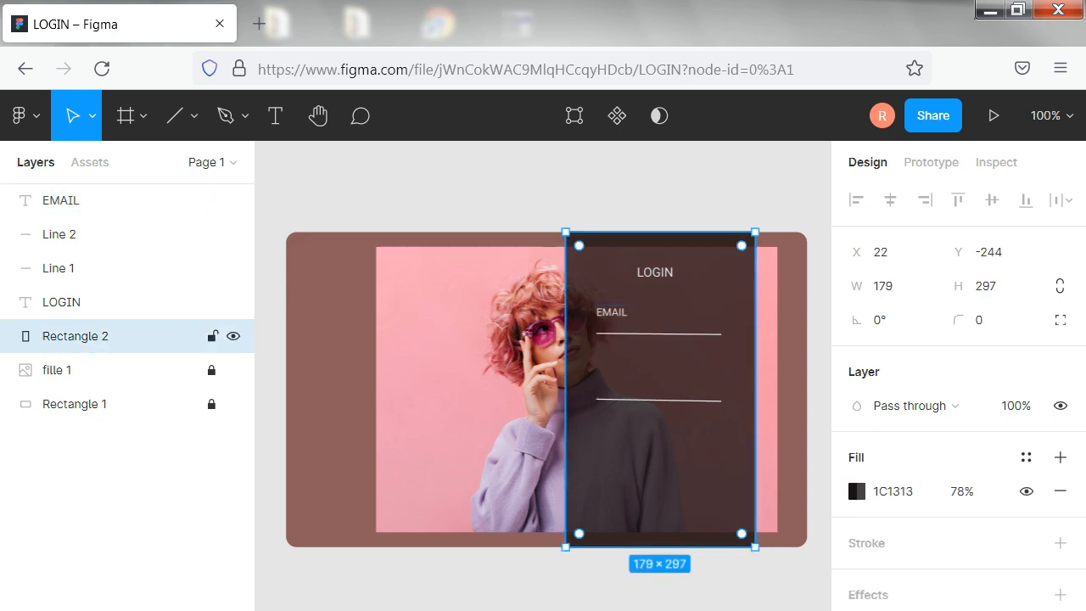
Add a text box of about 44 × 12 reading PASSWORD just above the lower line
{"action": "left_click", "coordinate": [275, 117]}
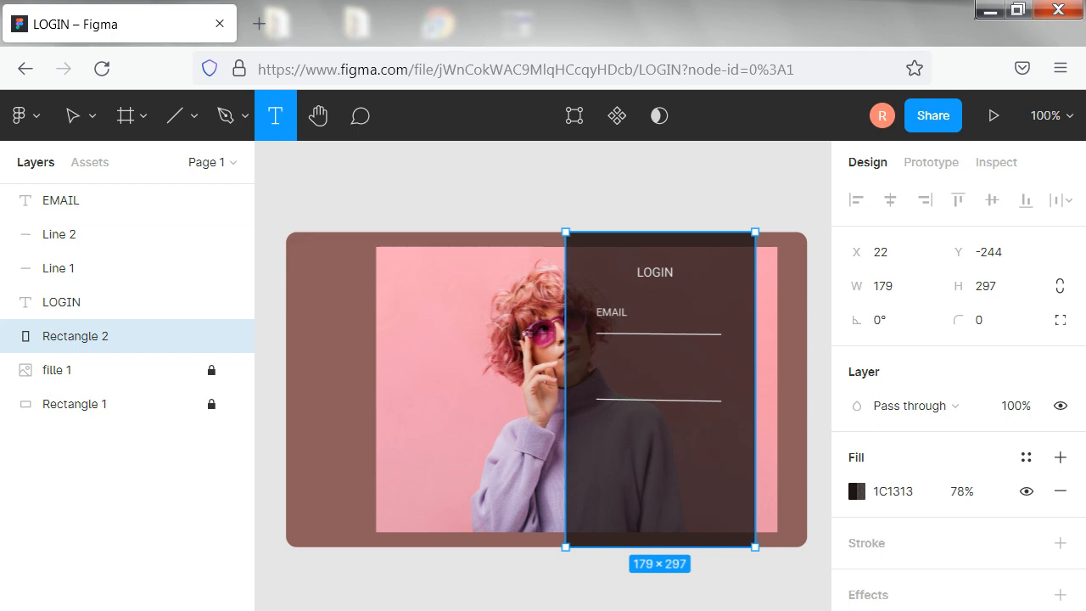
{"action": "left_click_drag", "start_coordinate": [613, 388], "coordinate": [661, 379]}
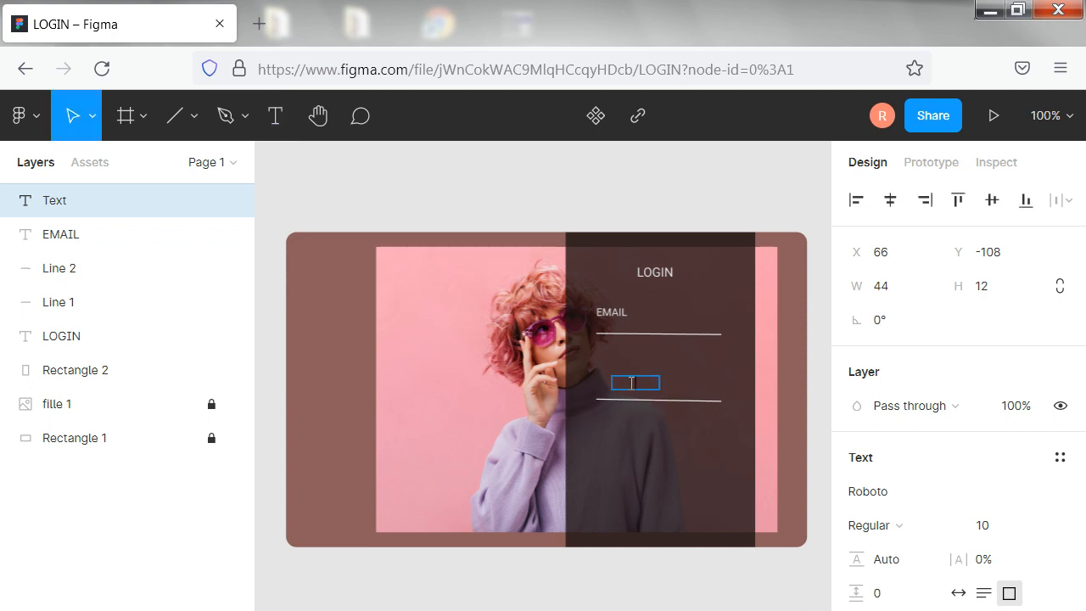
{"action": "type", "text": "PASSWORD"}
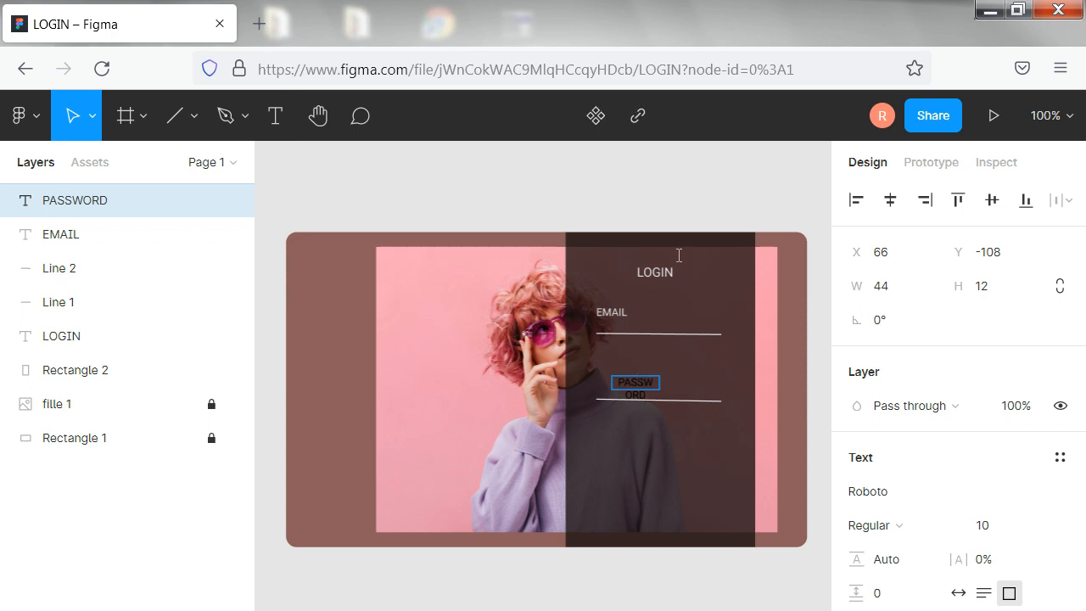
{"action": "key", "text": "Escape"}
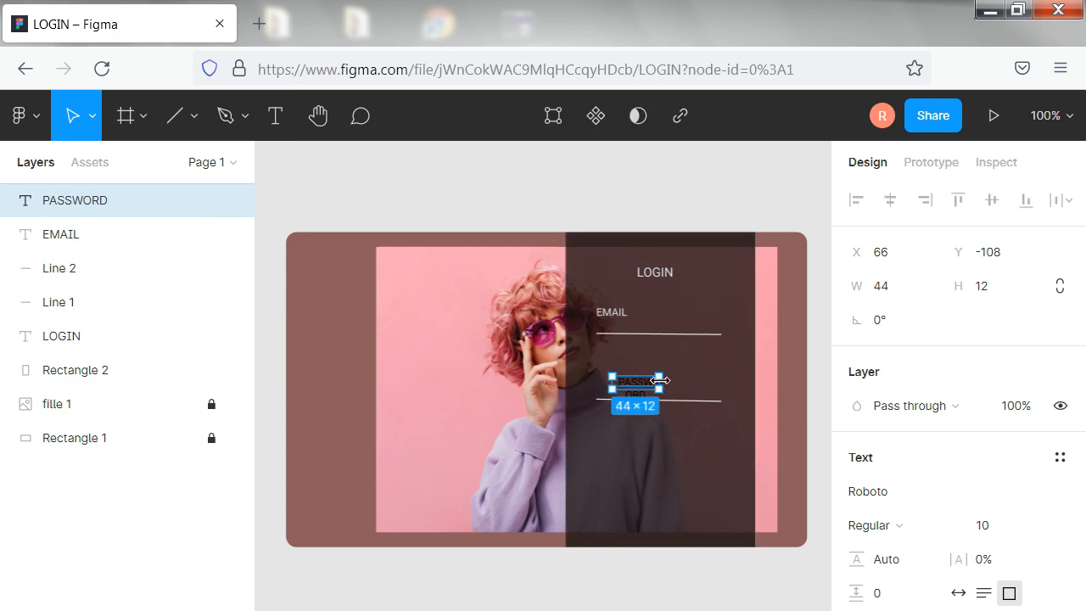
Refit the PASSWORD text box to about 67 × 12 at X 44, Y -105, and change its fill to a very light grey
{"action": "left_click_drag", "start_coordinate": [659, 380], "coordinate": [628, 391]}
{"action": "left_click", "coordinate": [693, 370]}
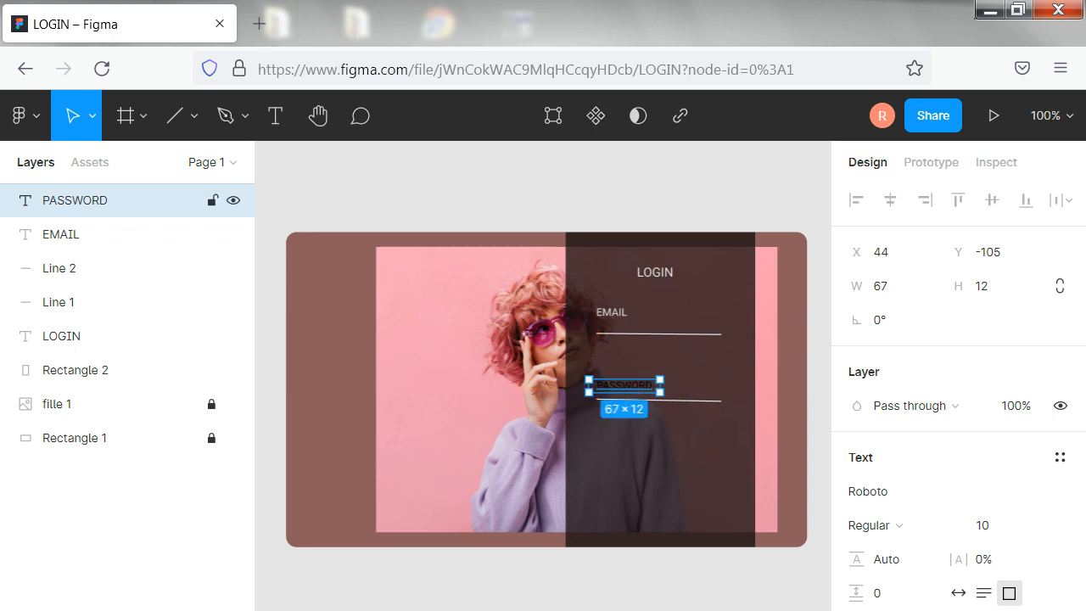
{"action": "left_click", "coordinate": [858, 610]}
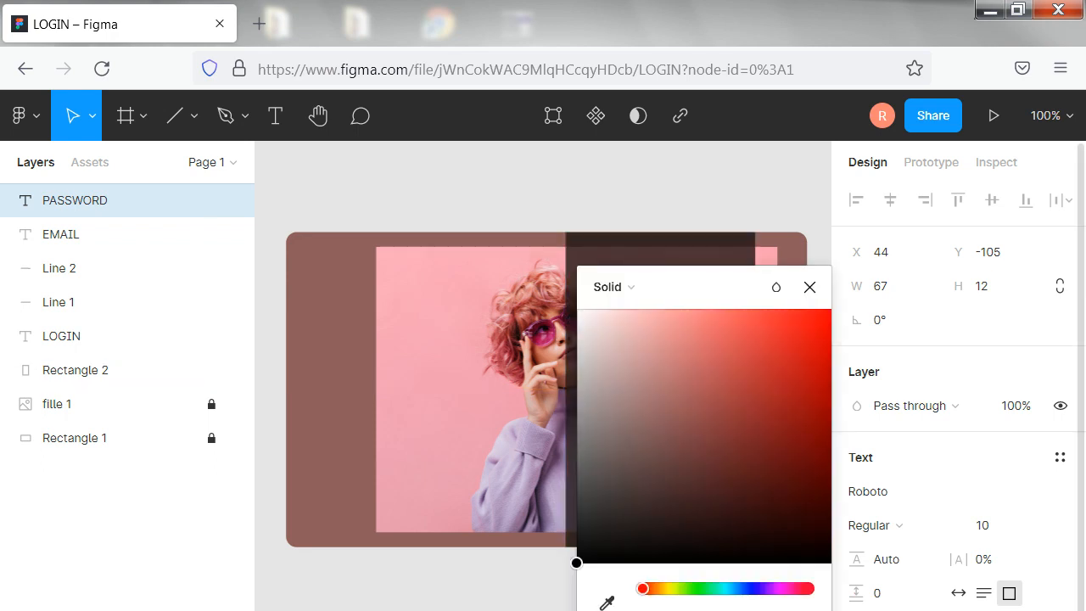
{"action": "left_click", "coordinate": [450, 483]}
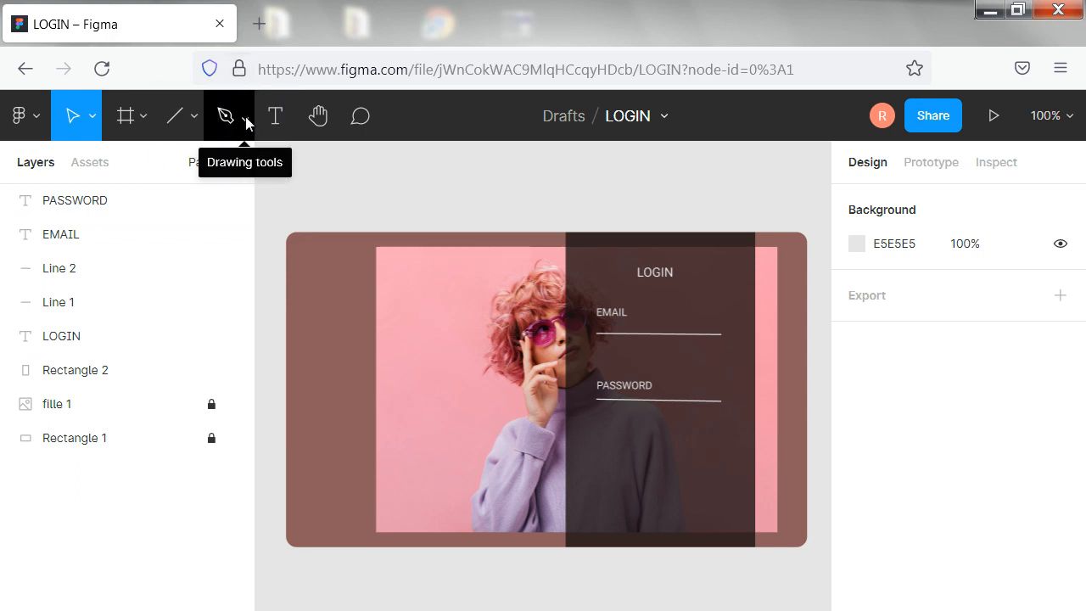
Draw a button rectangle of about 94 × 20 below the PASSWORD line and set its corner radius to 5
{"action": "left_click", "coordinate": [193, 116]}
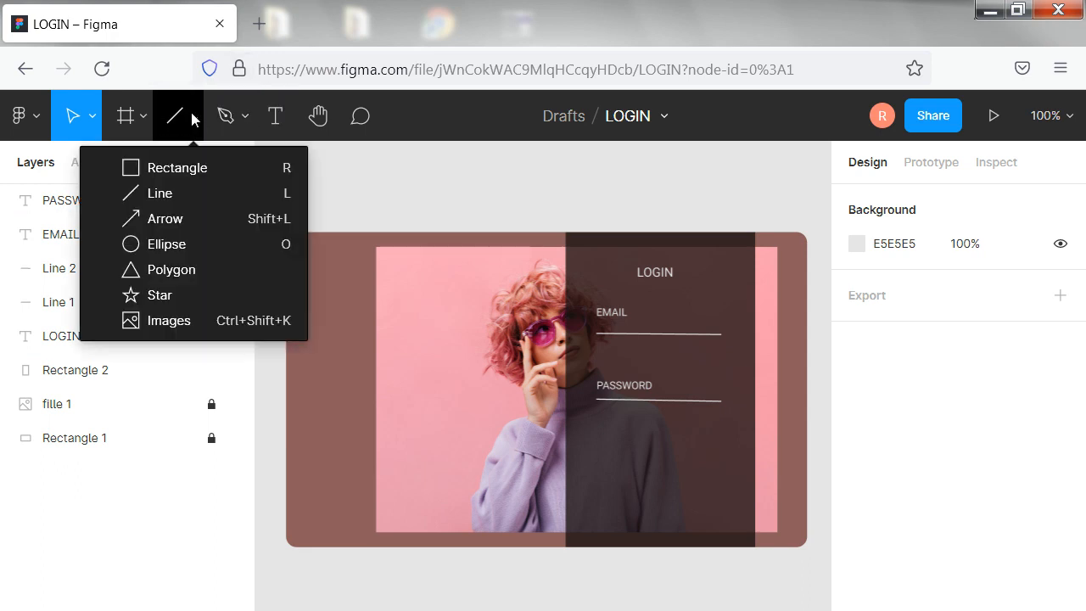
{"action": "left_click", "coordinate": [173, 169]}
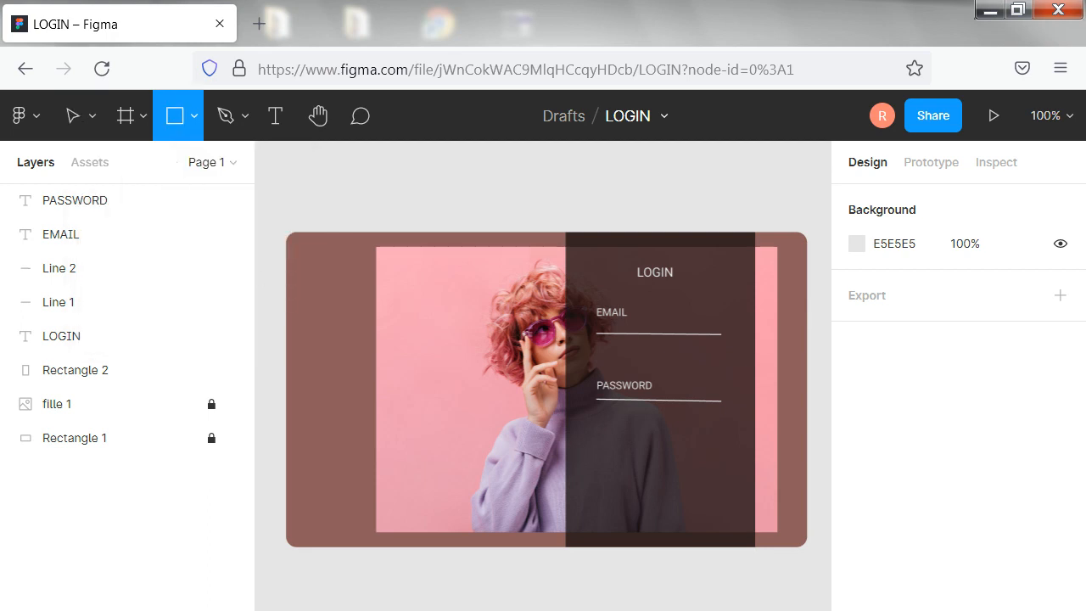
{"action": "mouse_move", "coordinate": [612, 429]}
{"action": "left_mouse_down"}
{"action": "mouse_move", "coordinate": [644, 445]}
{"action": "mouse_move", "coordinate": [708, 437]}
{"action": "mouse_move", "coordinate": [713, 449]}
{"action": "left_mouse_up"}
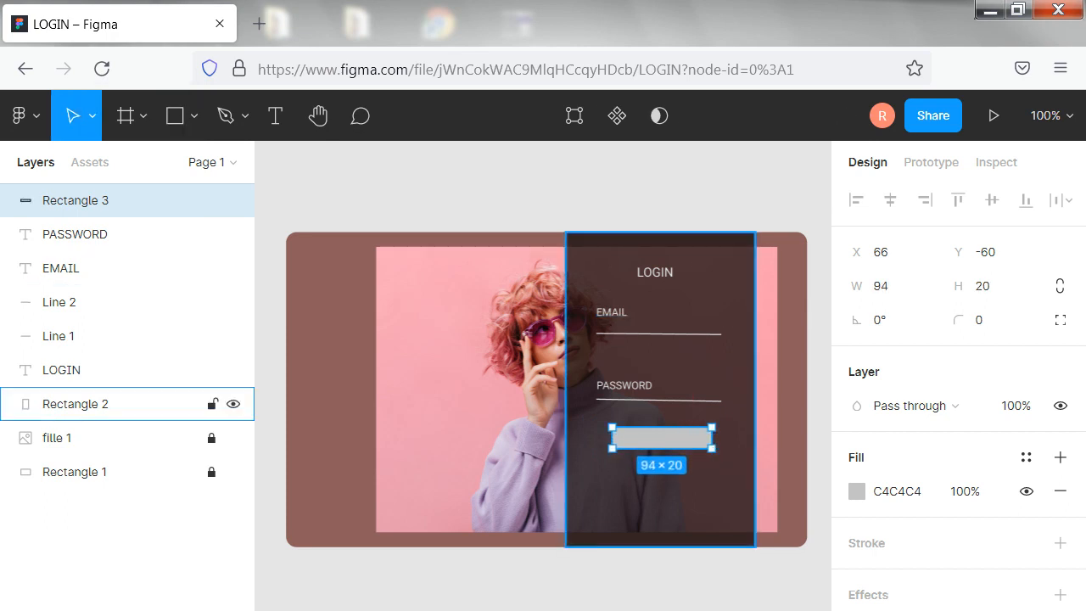
{"action": "left_click", "coordinate": [971, 320]}
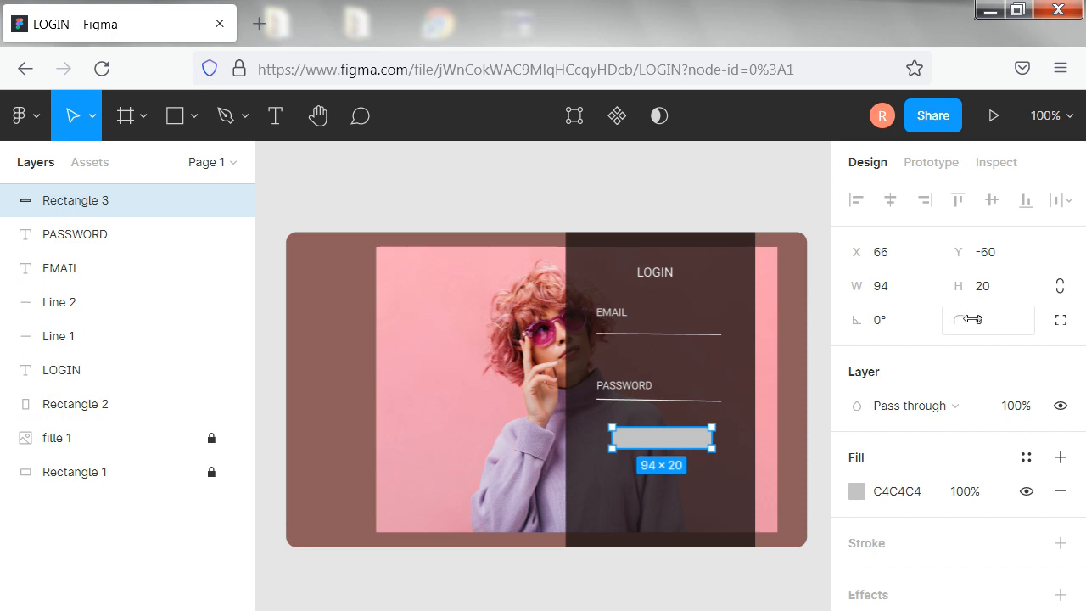
{"action": "key", "text": "BackSpace"}
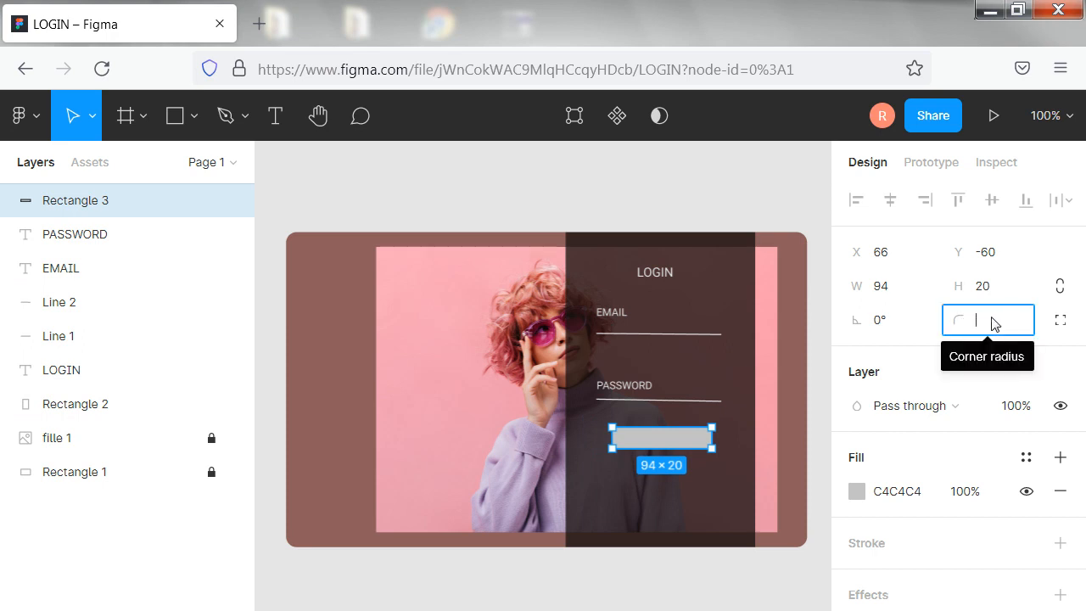
{"action": "type", "text": "5"}
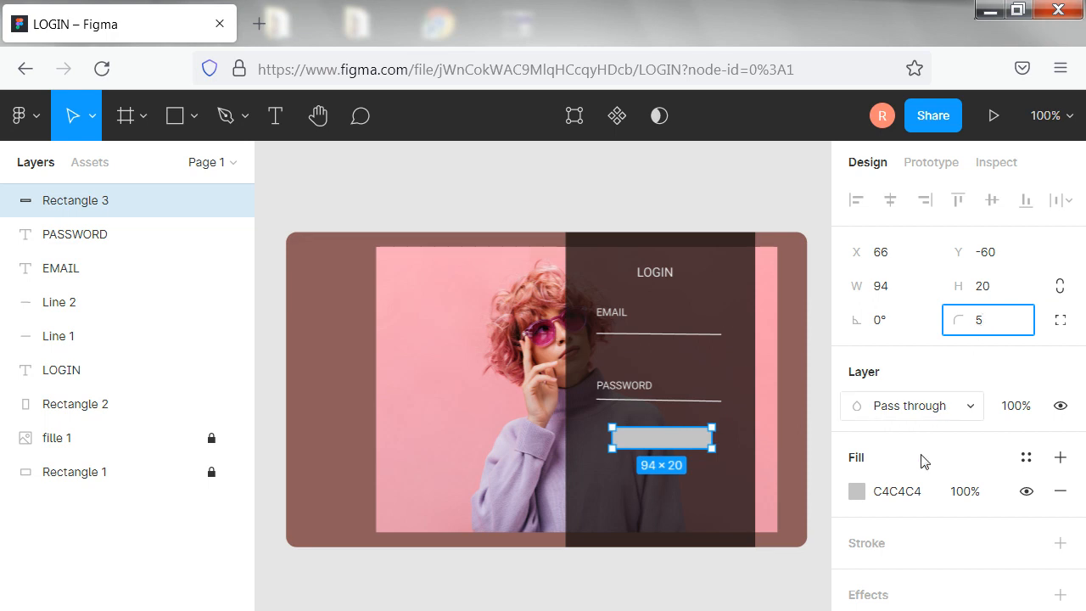
{"action": "left_click", "coordinate": [461, 354]}
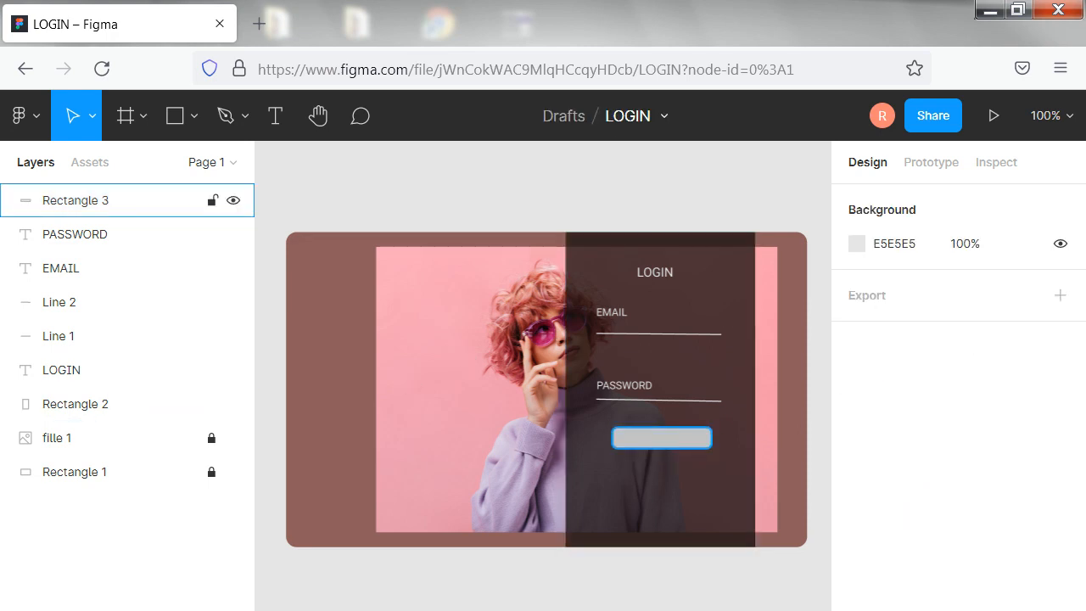
Add a text box of about 65 × 10 reading CONNEXION and centre it on the button at X 81, Y -55
{"action": "left_click", "coordinate": [275, 118]}
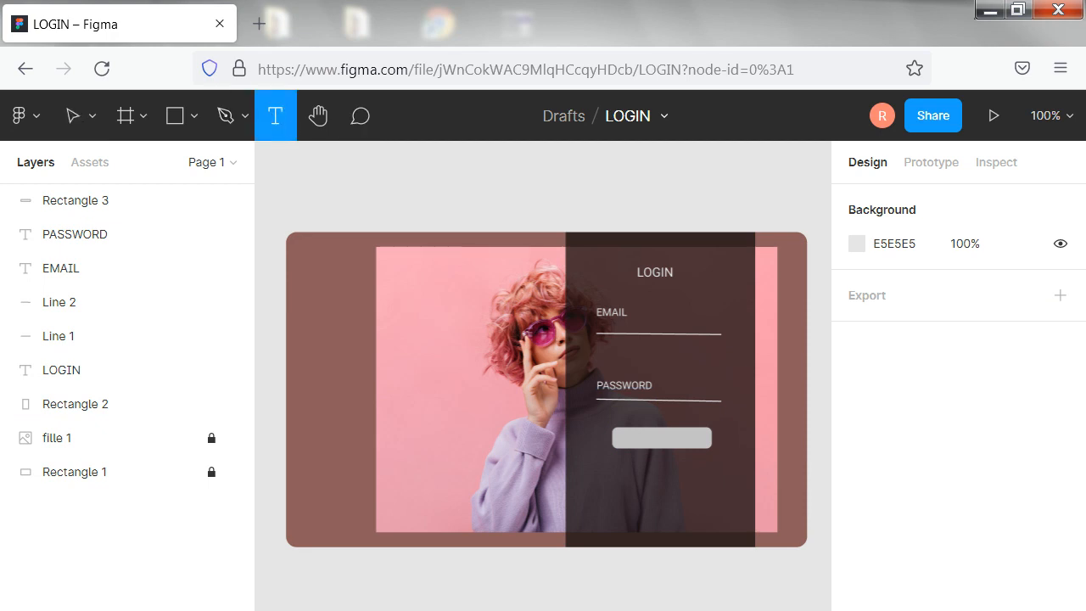
{"action": "left_click_drag", "start_coordinate": [633, 439], "coordinate": [703, 448]}
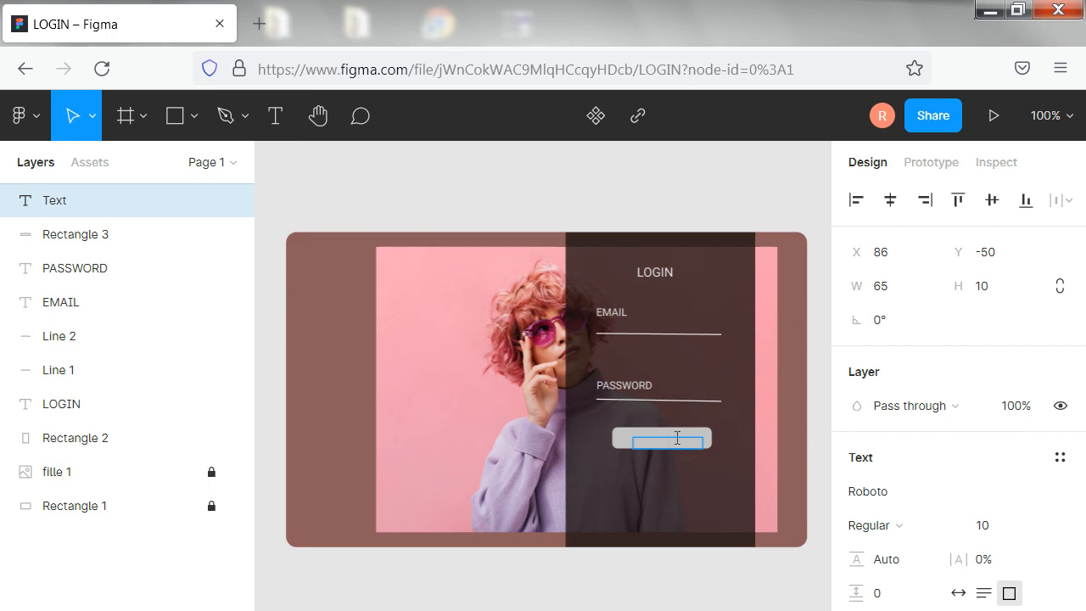
{"action": "type", "text": "CONNEXION"}
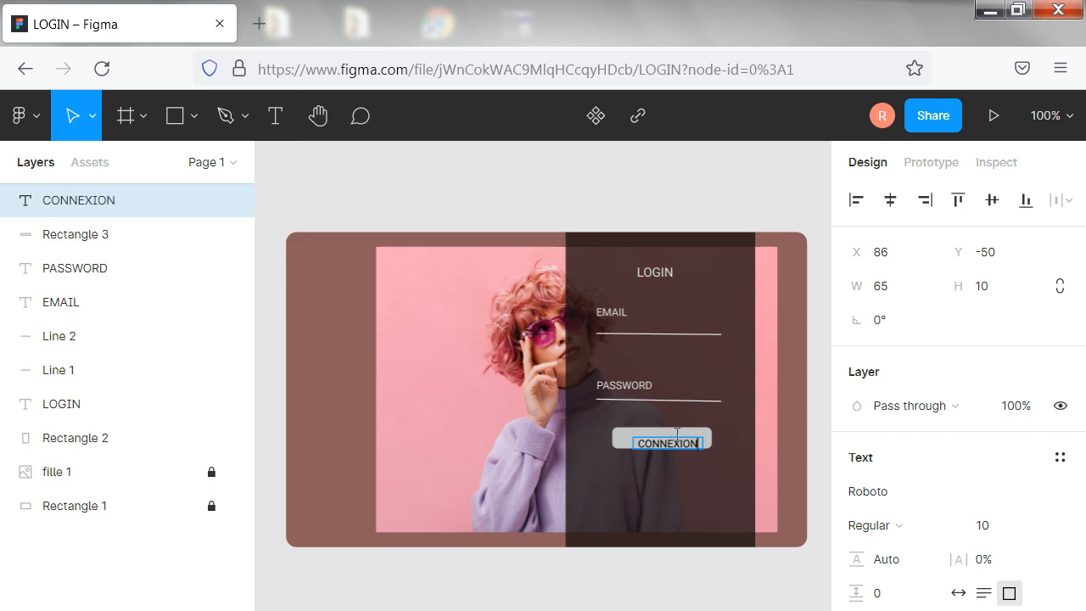
{"action": "key", "text": "Escape"}
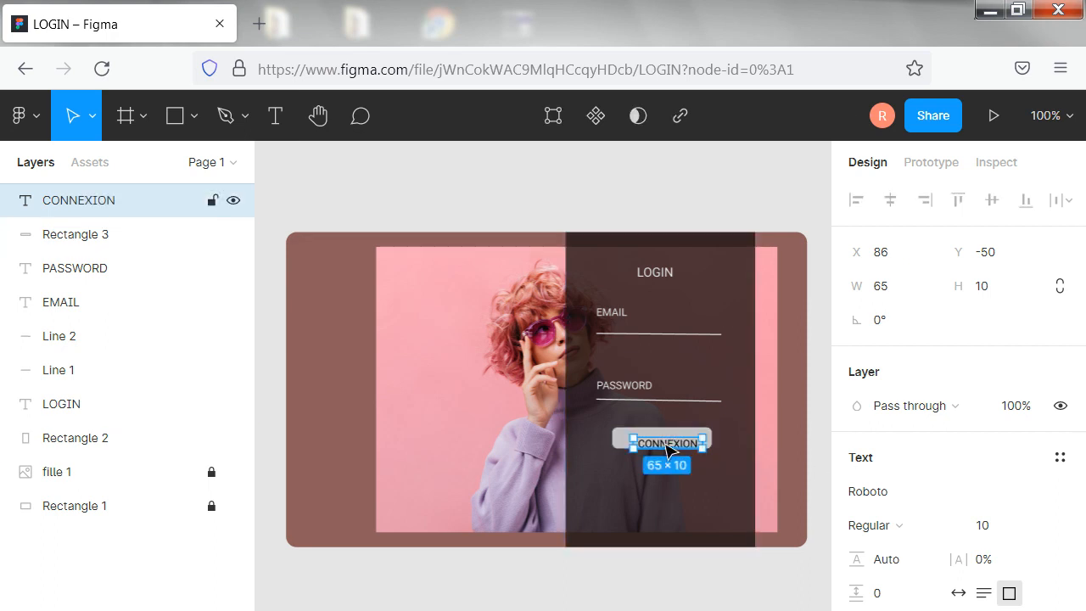
{"action": "left_click_drag", "start_coordinate": [667, 450], "coordinate": [665, 445]}
{"action": "left_click", "coordinate": [659, 475]}
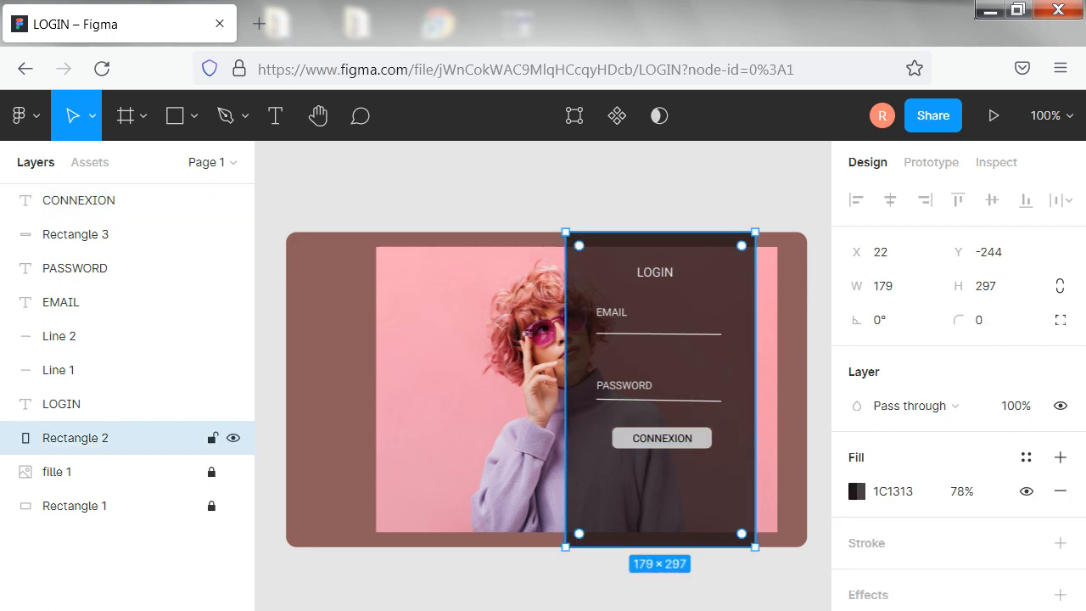
Change the fill of the CONNEXION text to a medium-dark blue
{"action": "left_click", "coordinate": [652, 439]}
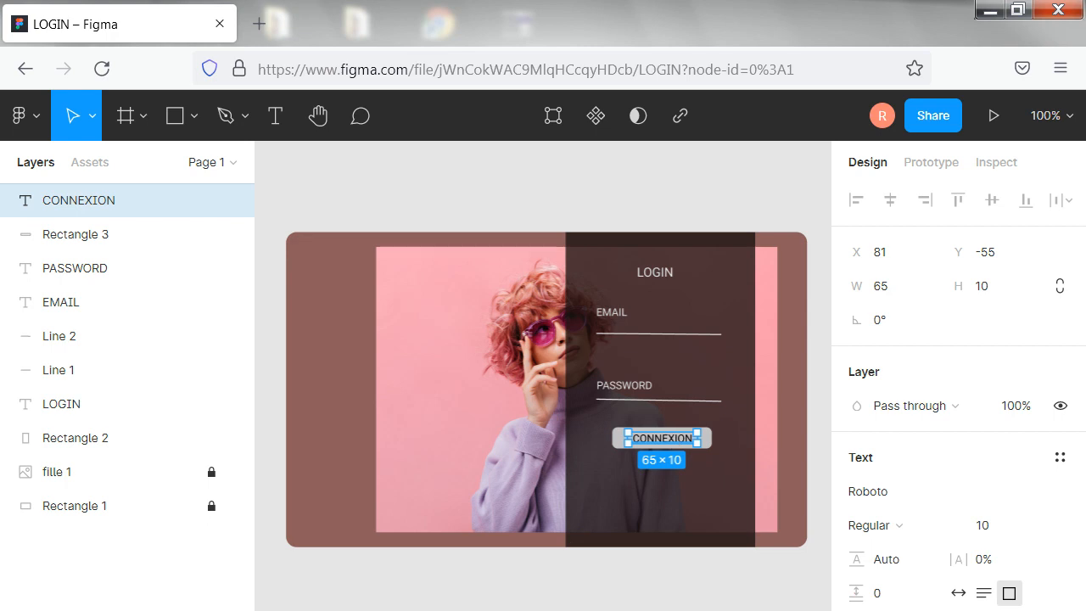
{"action": "left_click", "coordinate": [857, 609]}
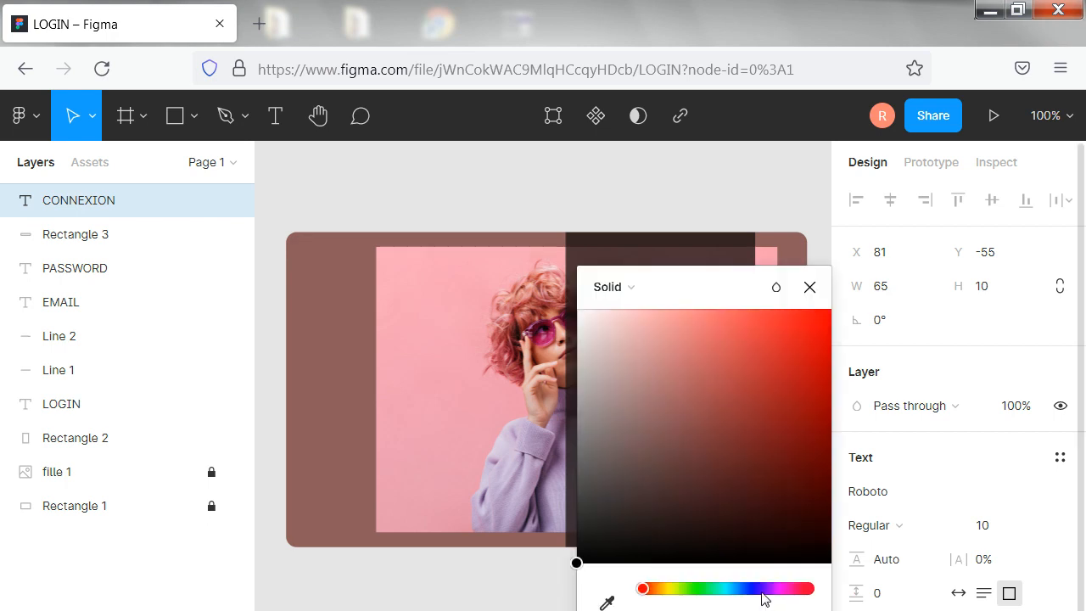
{"action": "left_click", "coordinate": [753, 588]}
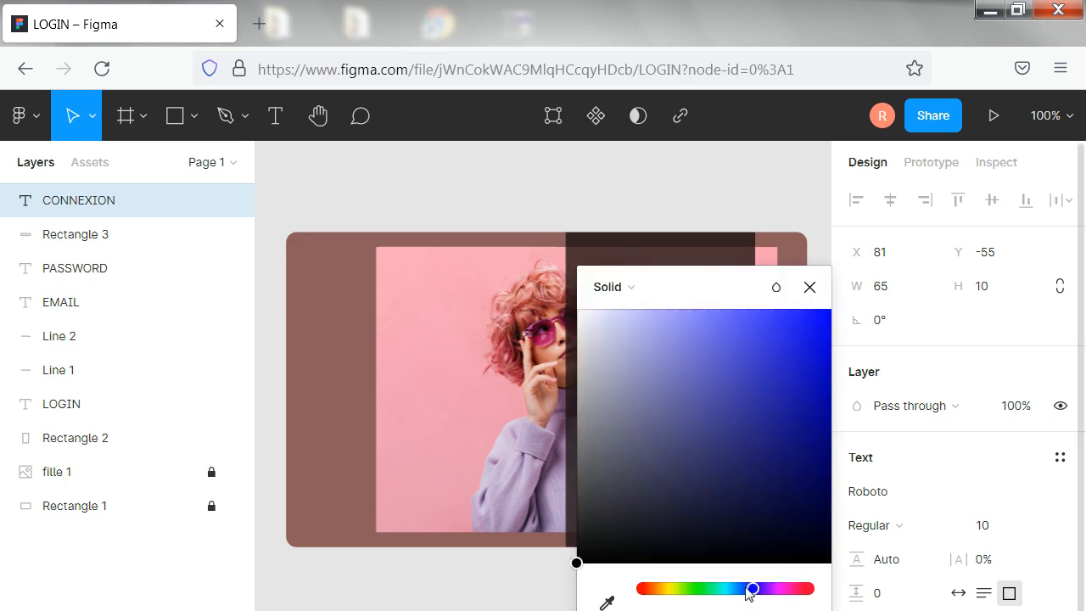
{"action": "left_click", "coordinate": [740, 588]}
{"action": "left_click", "coordinate": [791, 438]}
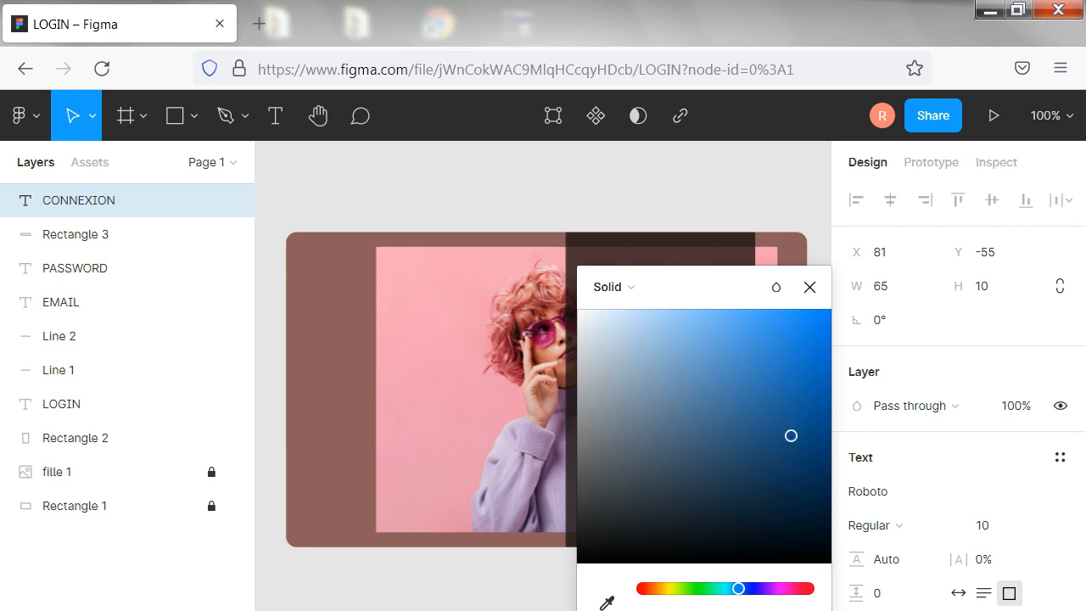
{"action": "left_click", "coordinate": [509, 422]}
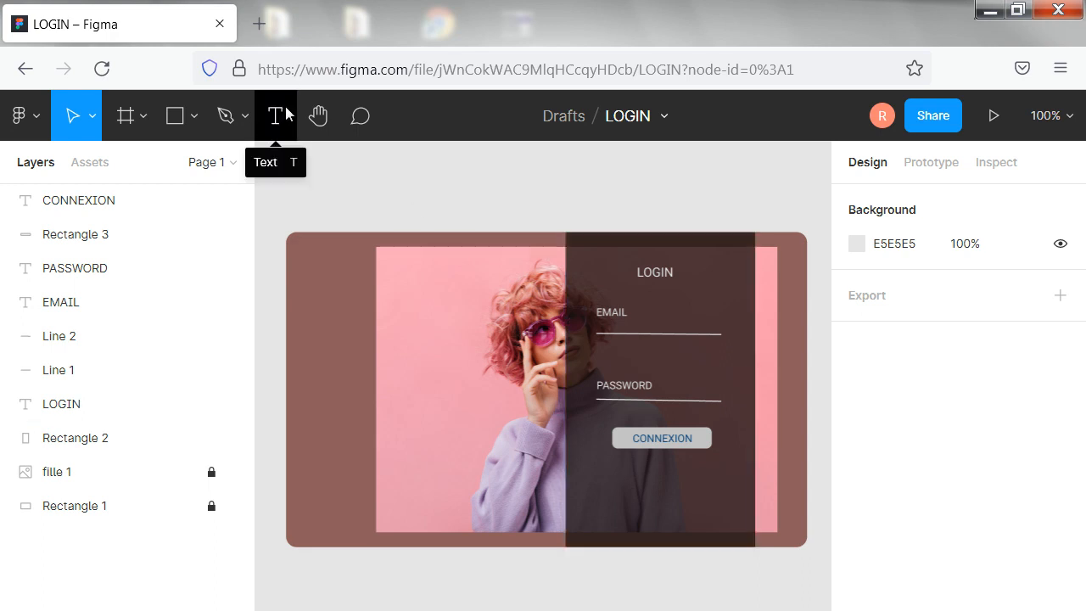
Draw three small ellipses in a row below the CONNEXION button, about 20 × 16, 25 × 13 and 21 × 13
{"action": "left_click", "coordinate": [194, 119]}
{"action": "left_click", "coordinate": [158, 244]}
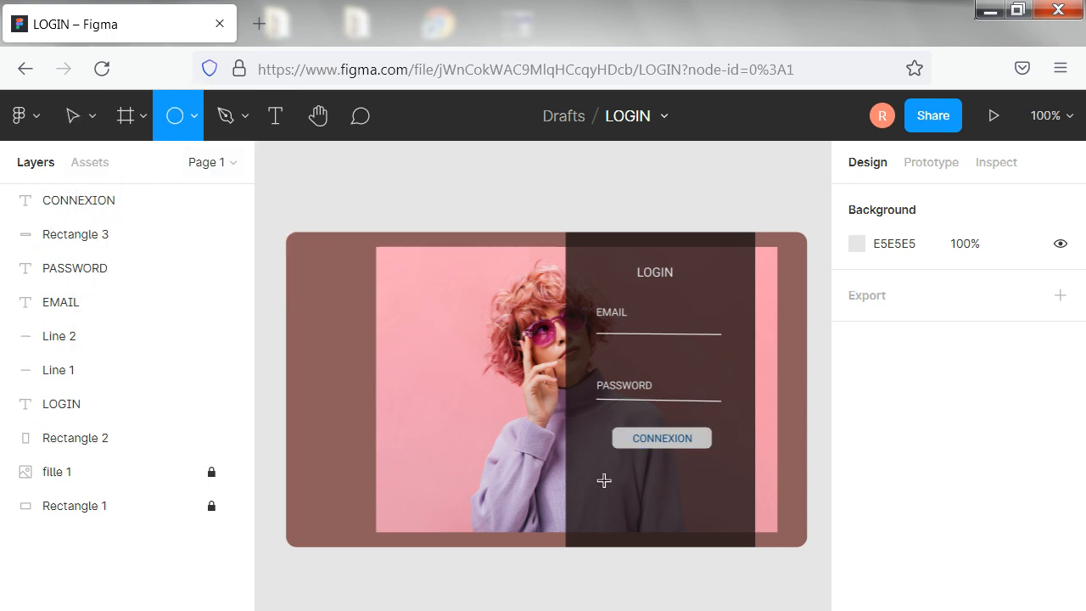
{"action": "left_click_drag", "start_coordinate": [609, 472], "coordinate": [638, 498]}
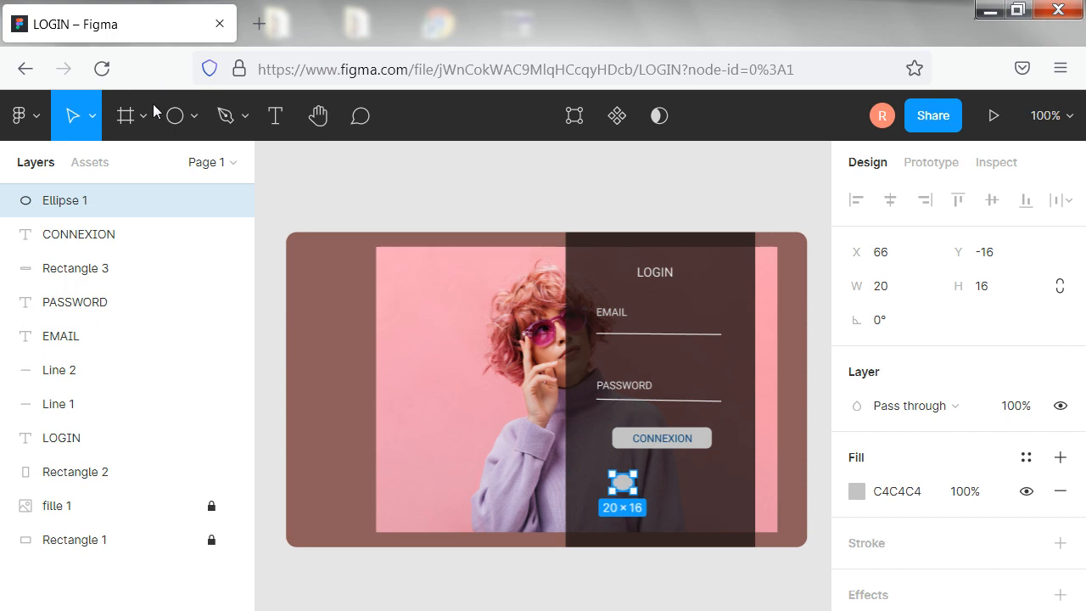
{"action": "left_click", "coordinate": [342, 262]}
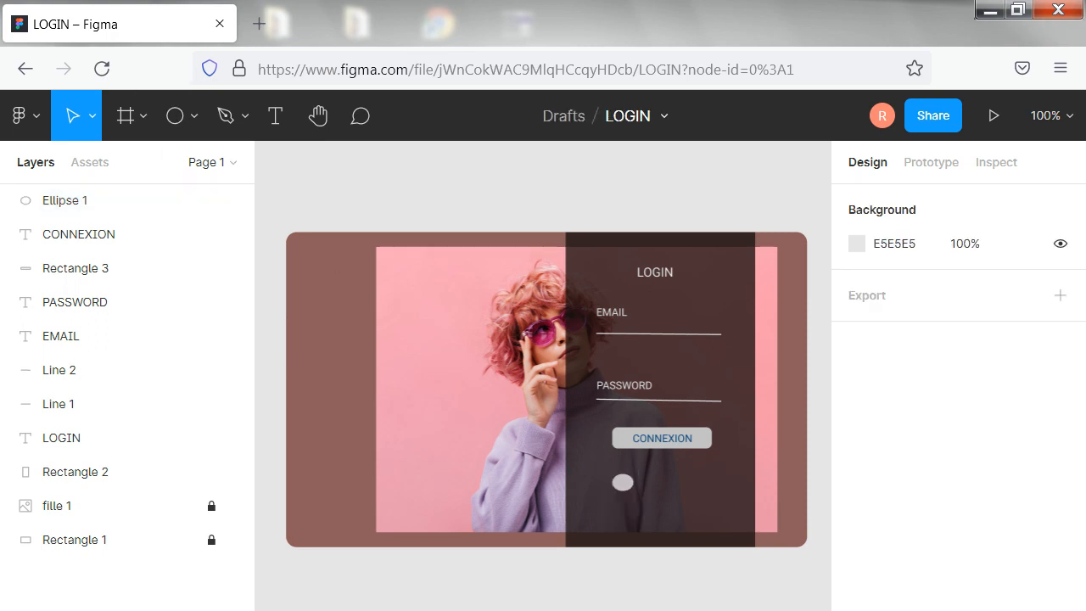
{"action": "left_click", "coordinate": [179, 117]}
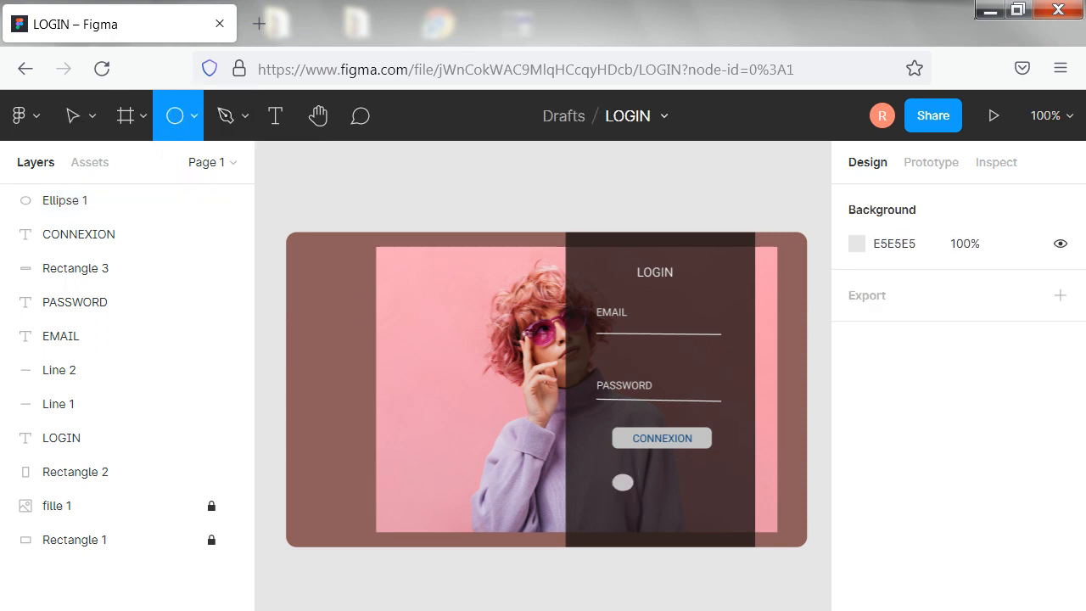
{"action": "left_click_drag", "start_coordinate": [662, 483], "coordinate": [692, 501]}
{"action": "left_click", "coordinate": [191, 118]}
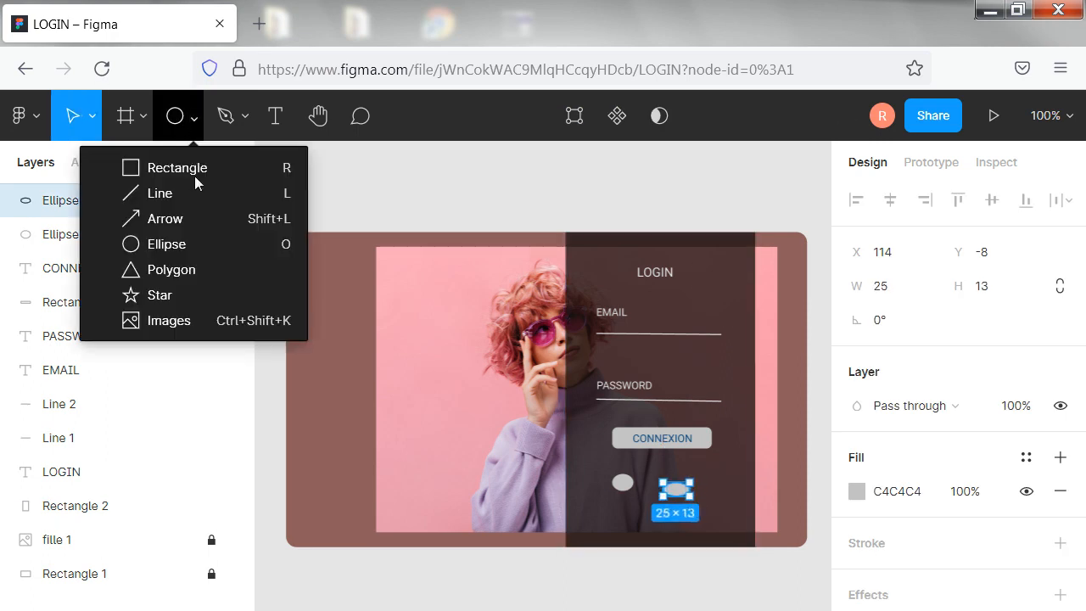
{"action": "left_click", "coordinate": [166, 245]}
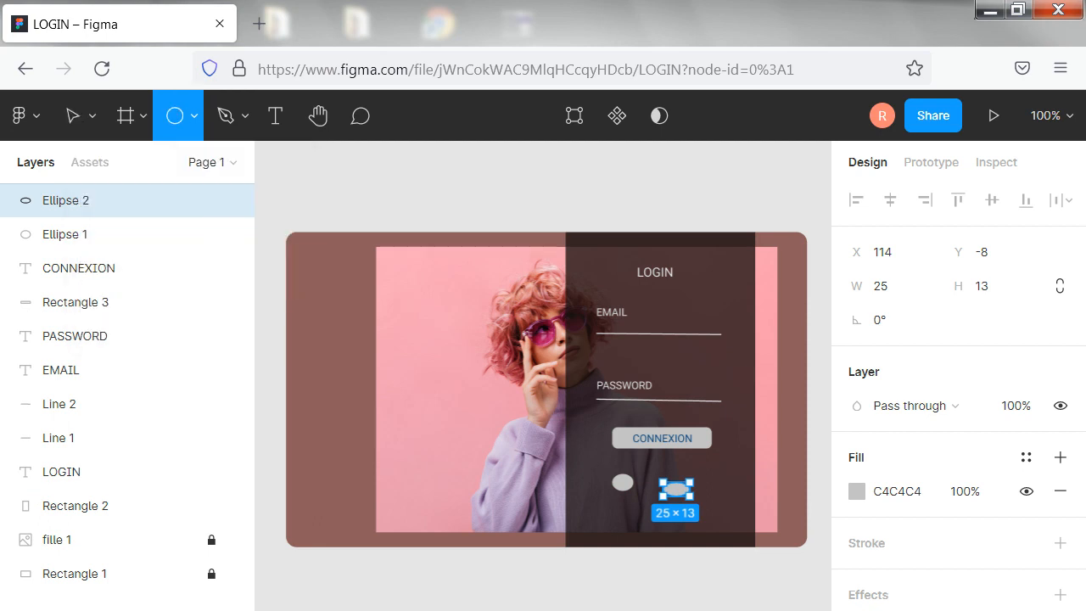
{"action": "mouse_move", "coordinate": [715, 484]}
{"action": "left_mouse_down"}
{"action": "mouse_move", "coordinate": [718, 498]}
{"action": "mouse_move", "coordinate": [734, 497]}
{"action": "left_mouse_up"}
Move the first ellipse left and slightly down, and shift the middle ellipse left to X 94, Y -5
{"action": "left_click", "coordinate": [66, 268]}
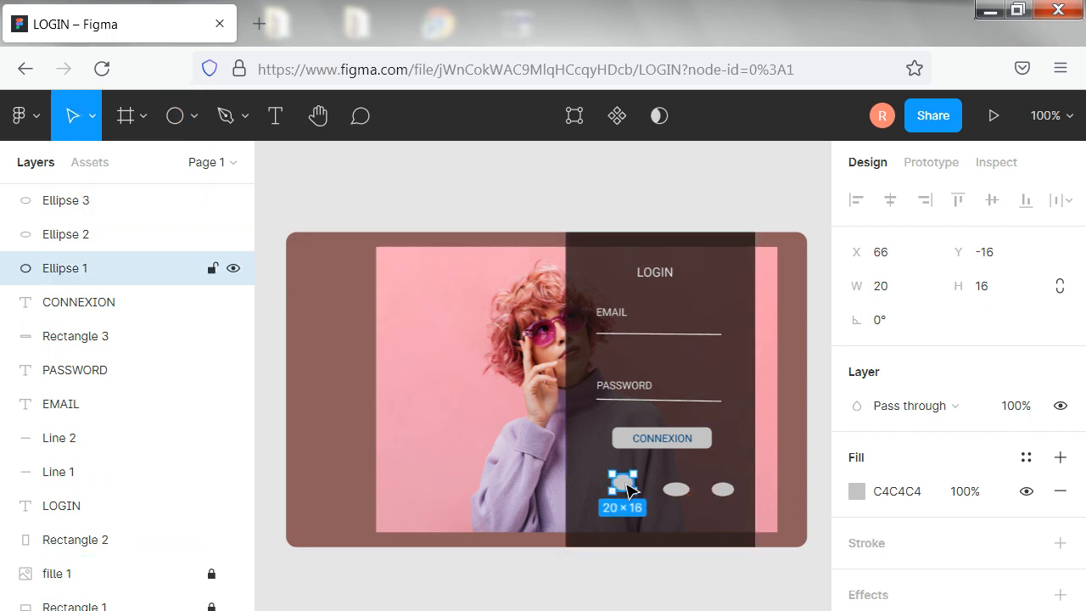
{"action": "mouse_move", "coordinate": [629, 492]}
{"action": "left_mouse_down"}
{"action": "mouse_move", "coordinate": [596, 494]}
{"action": "mouse_move", "coordinate": [611, 498]}
{"action": "left_mouse_up"}
{"action": "left_click", "coordinate": [676, 490]}
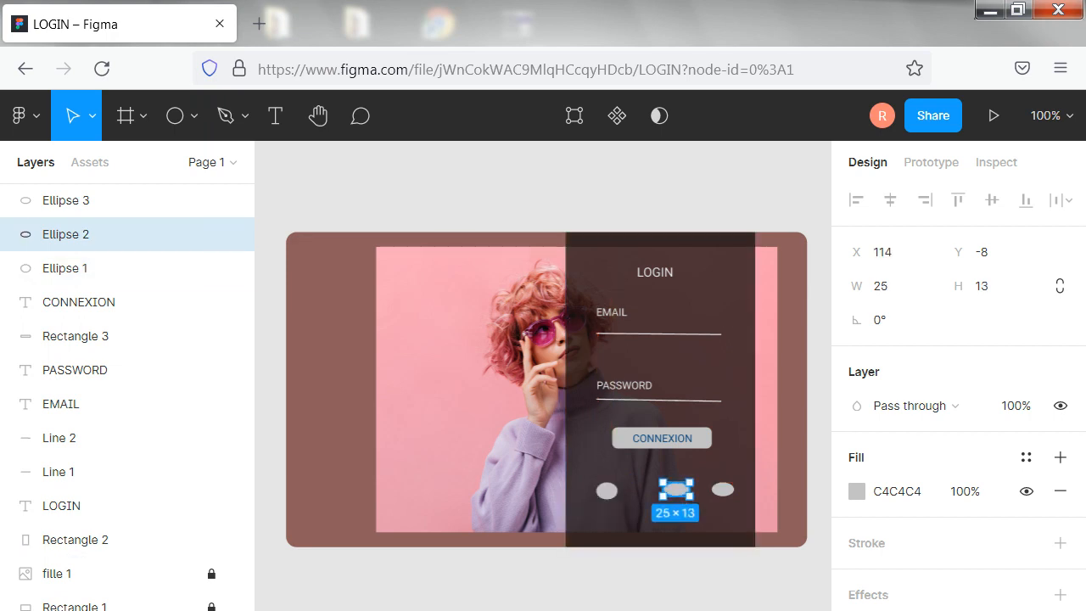
{"action": "left_click_drag", "start_coordinate": [676, 489], "coordinate": [656, 501]}
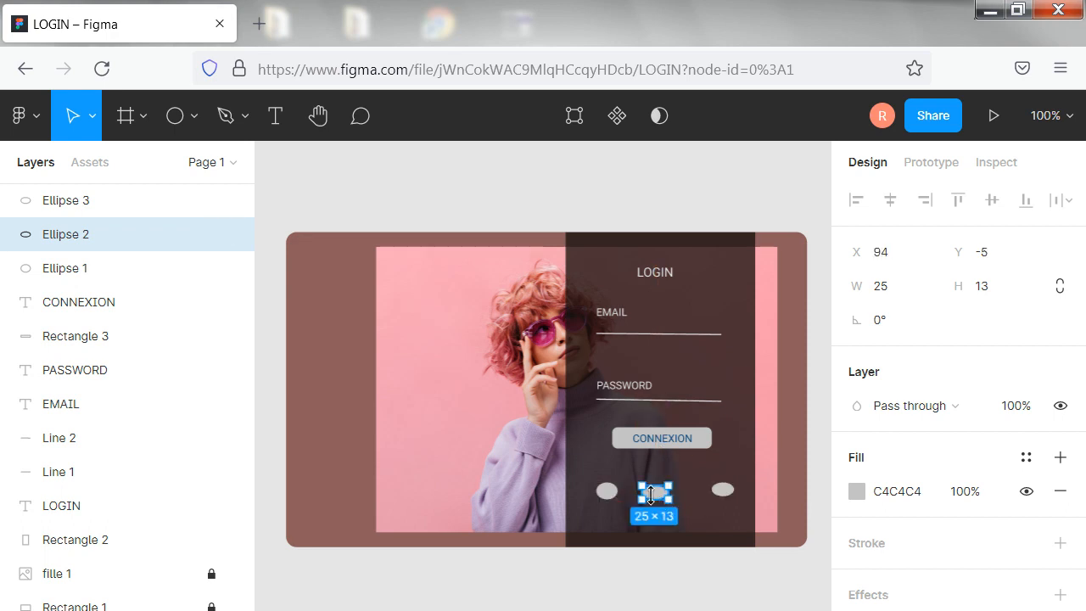
Narrow the middle ellipse to 20 × 13 and enlarge the third ellipse to roughly match the first one
{"action": "left_click_drag", "start_coordinate": [653, 498], "coordinate": [654, 493]}
{"action": "left_click_drag", "start_coordinate": [640, 492], "coordinate": [644, 492]}
{"action": "left_click", "coordinate": [722, 489]}
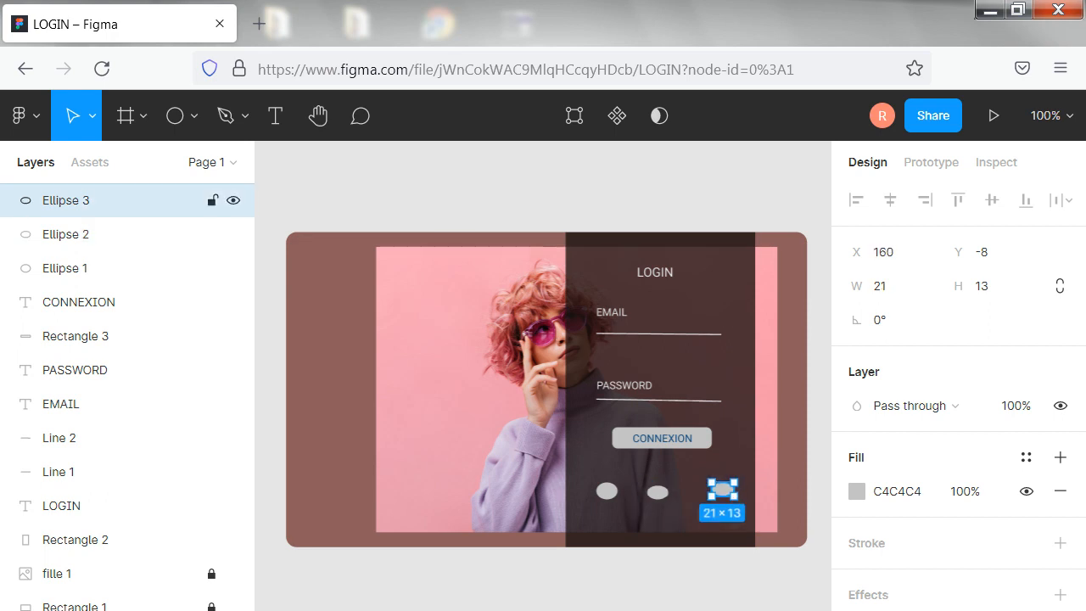
{"action": "left_click_drag", "start_coordinate": [722, 496], "coordinate": [672, 493]}
Move the dark translucent panel right to X 29, Y -244 and lock it
{"action": "left_click", "coordinate": [668, 499]}
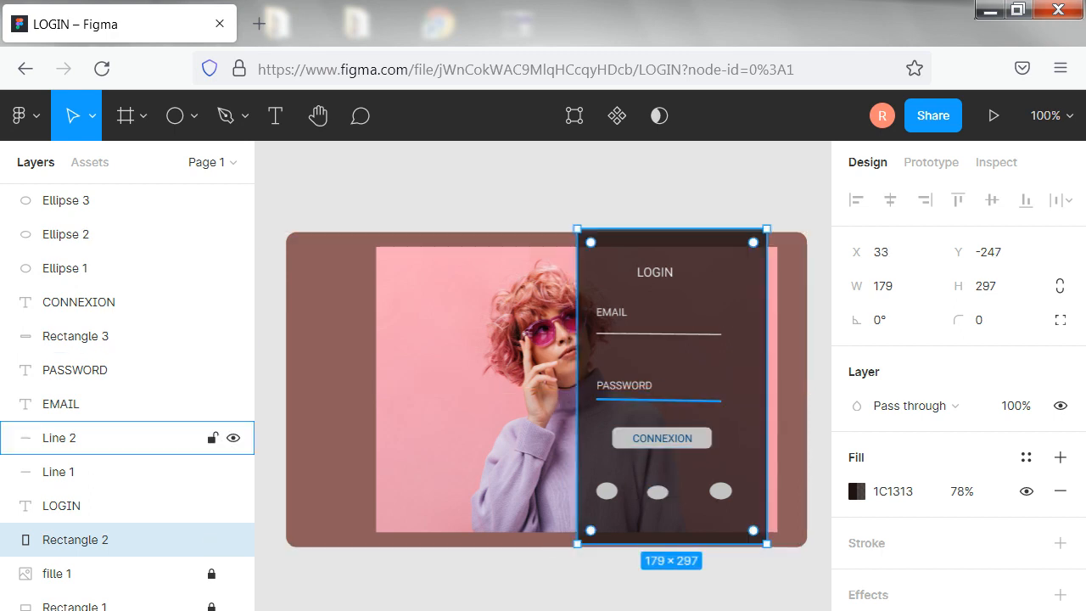
{"action": "left_click_drag", "start_coordinate": [667, 379], "coordinate": [660, 381]}
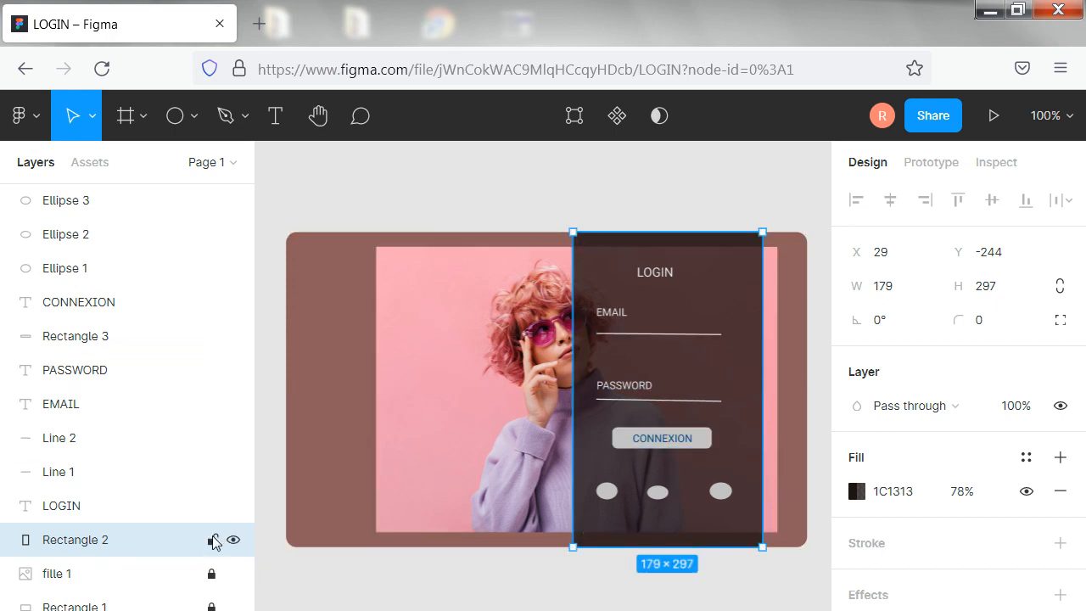
{"action": "left_click", "coordinate": [213, 541]}
Place the middle ellipse between the other two at X 109, Y -8 and resize it to 20 × 16
{"action": "left_click_drag", "start_coordinate": [658, 492], "coordinate": [666, 498]}
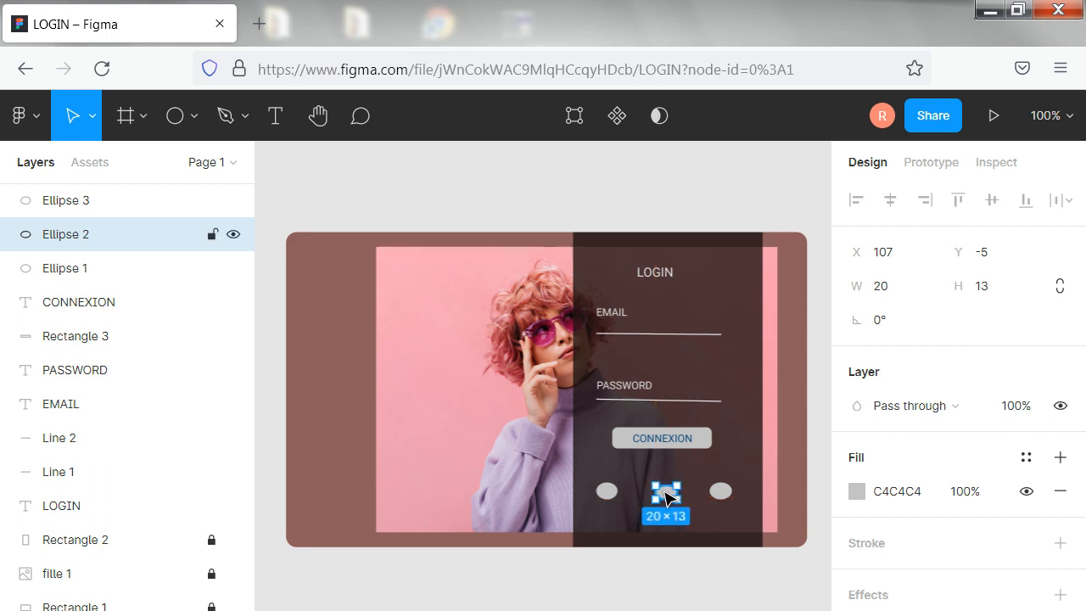
{"action": "left_click", "coordinate": [701, 375]}
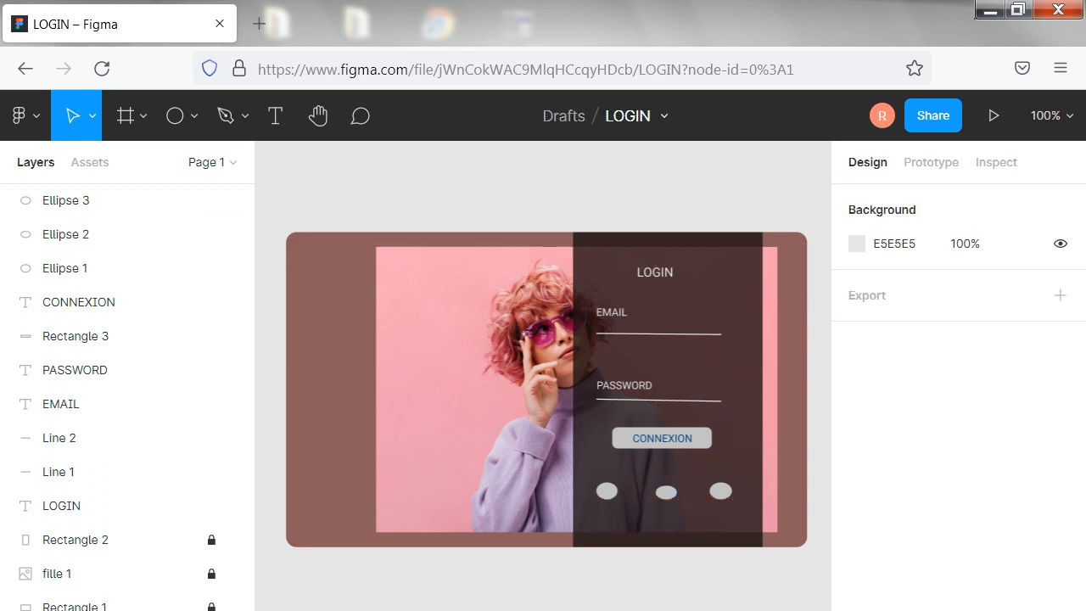
{"action": "left_click", "coordinate": [666, 492]}
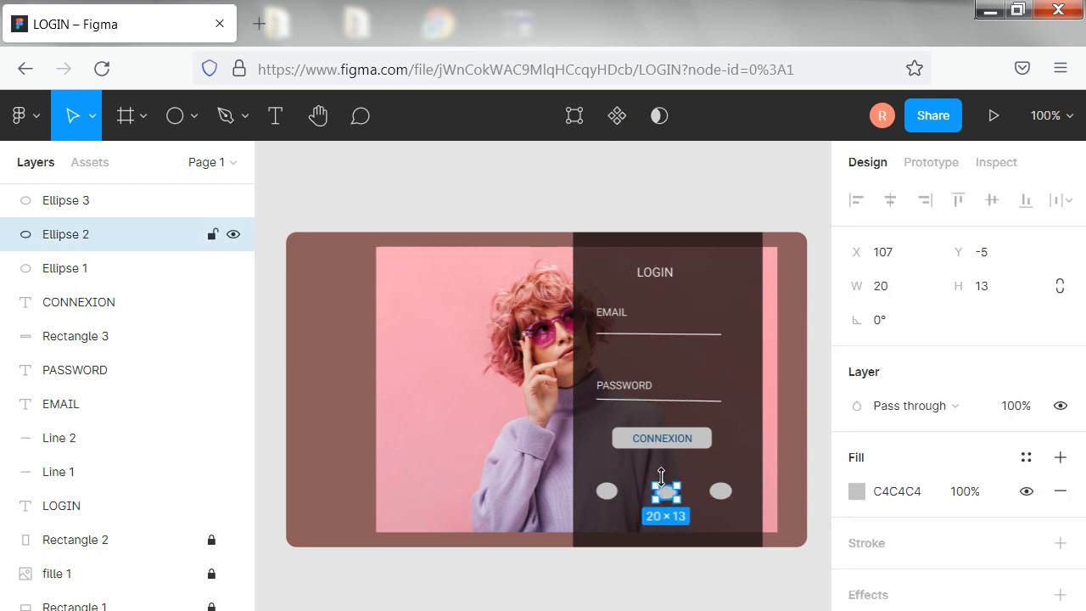
{"action": "mouse_move", "coordinate": [667, 492]}
{"action": "left_mouse_down"}
{"action": "mouse_move", "coordinate": [672, 481]}
{"action": "mouse_move", "coordinate": [669, 491]}
{"action": "left_mouse_up"}
{"action": "left_click_drag", "start_coordinate": [663, 474], "coordinate": [664, 471]}
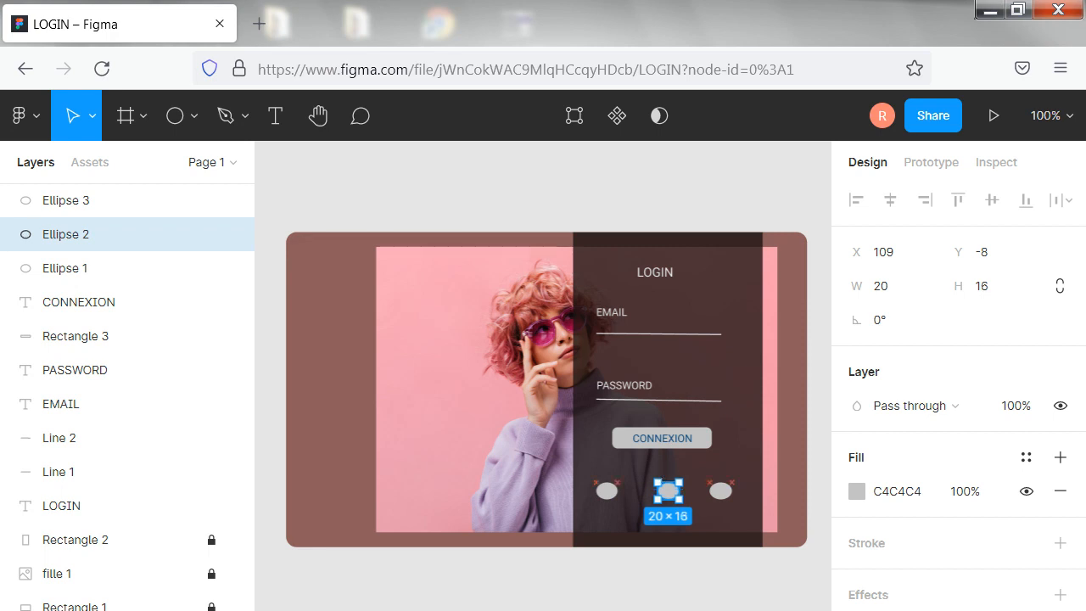
{"action": "left_click", "coordinate": [631, 574]}
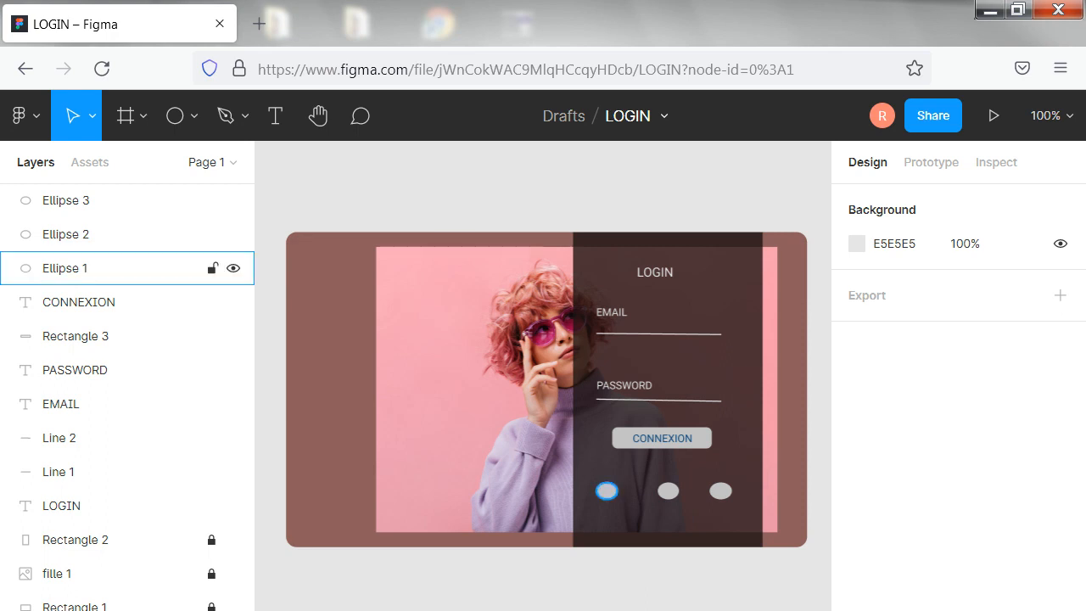
Add the text label "FB" and centre it on the first ellipse at X 55, Y -6
{"action": "left_click", "coordinate": [270, 113]}
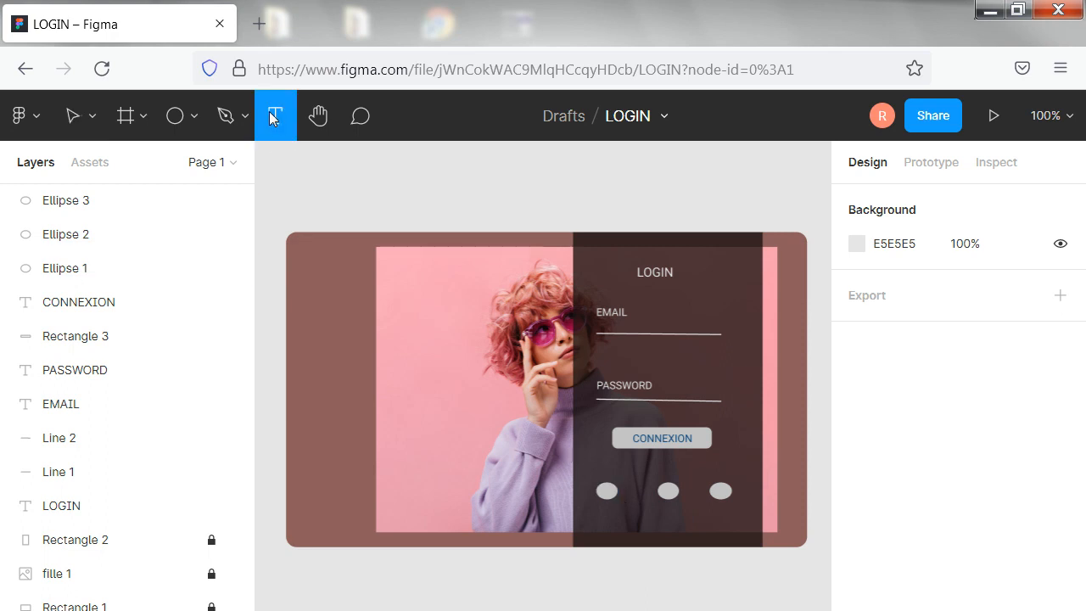
{"action": "left_click", "coordinate": [607, 491]}
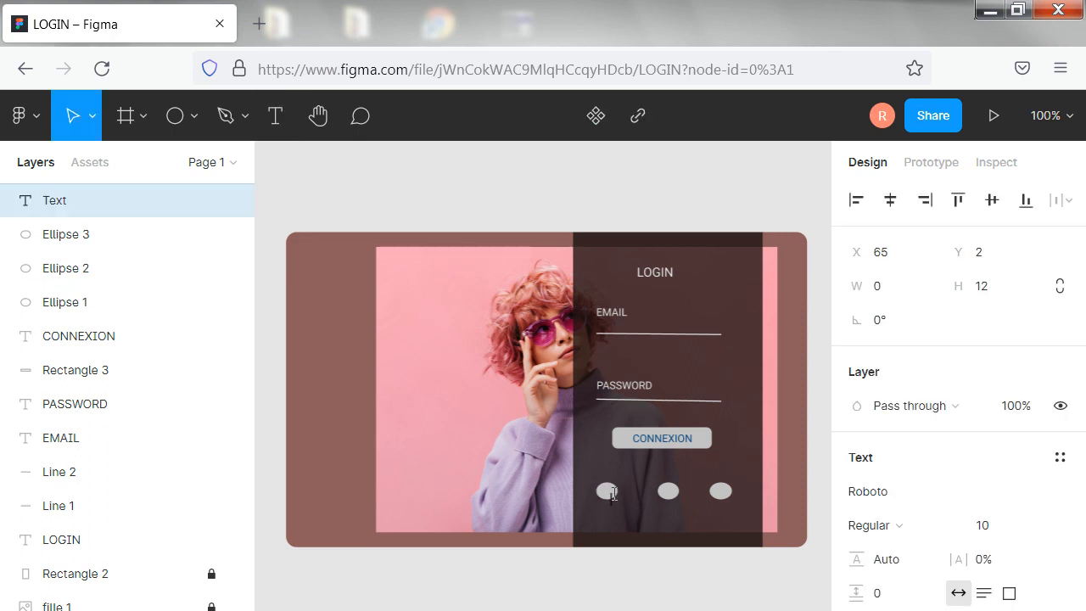
{"action": "type", "text": "FB"}
{"action": "key", "text": "Escape"}
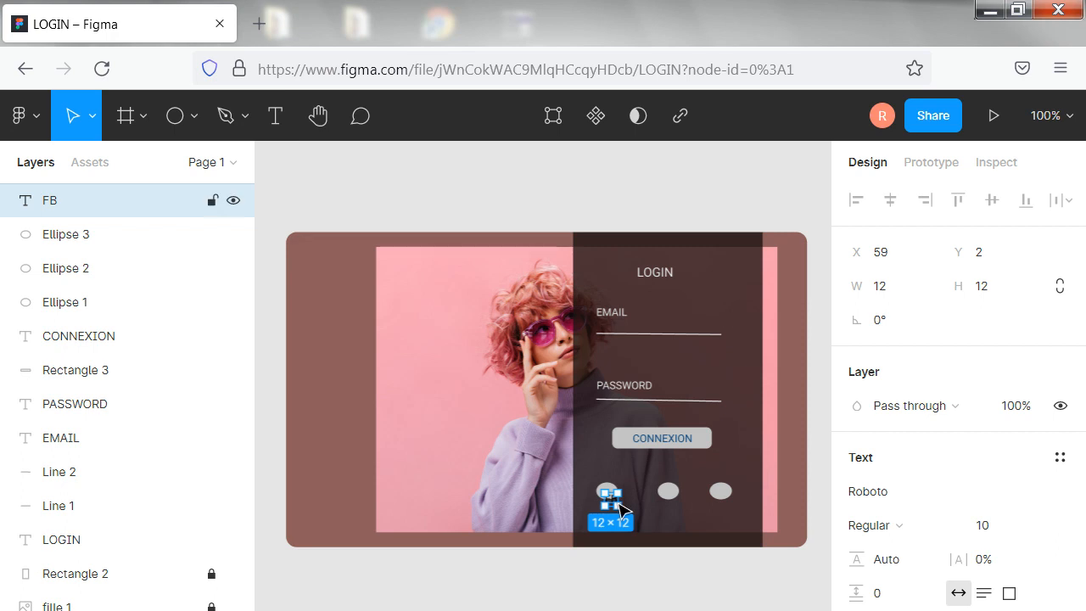
{"action": "left_click_drag", "start_coordinate": [620, 509], "coordinate": [613, 497]}
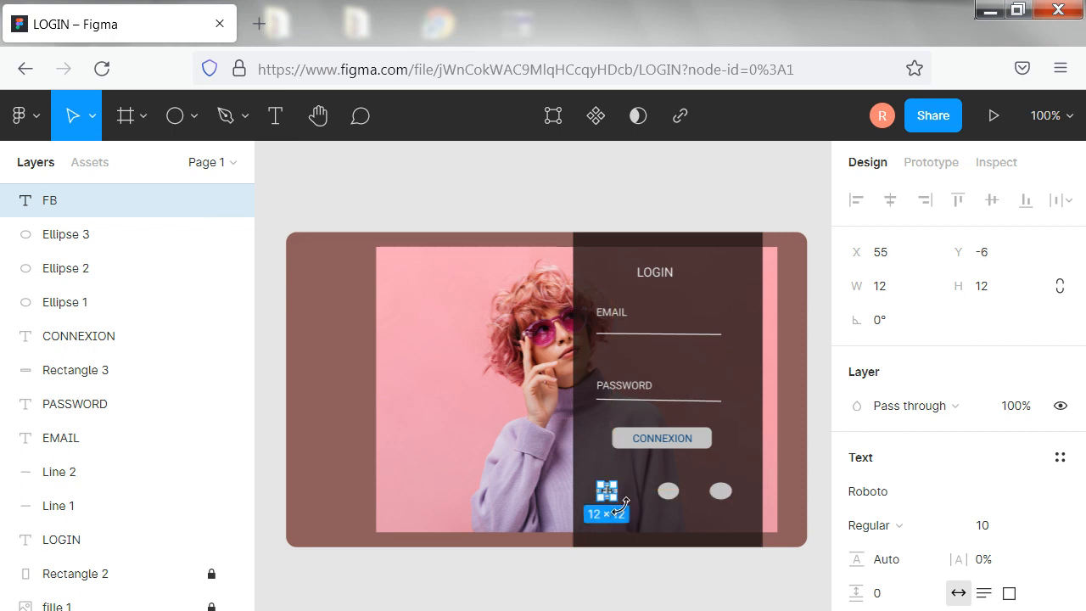
Add the text label "TW" and move it onto the middle ellipse
{"action": "left_click", "coordinate": [670, 499]}
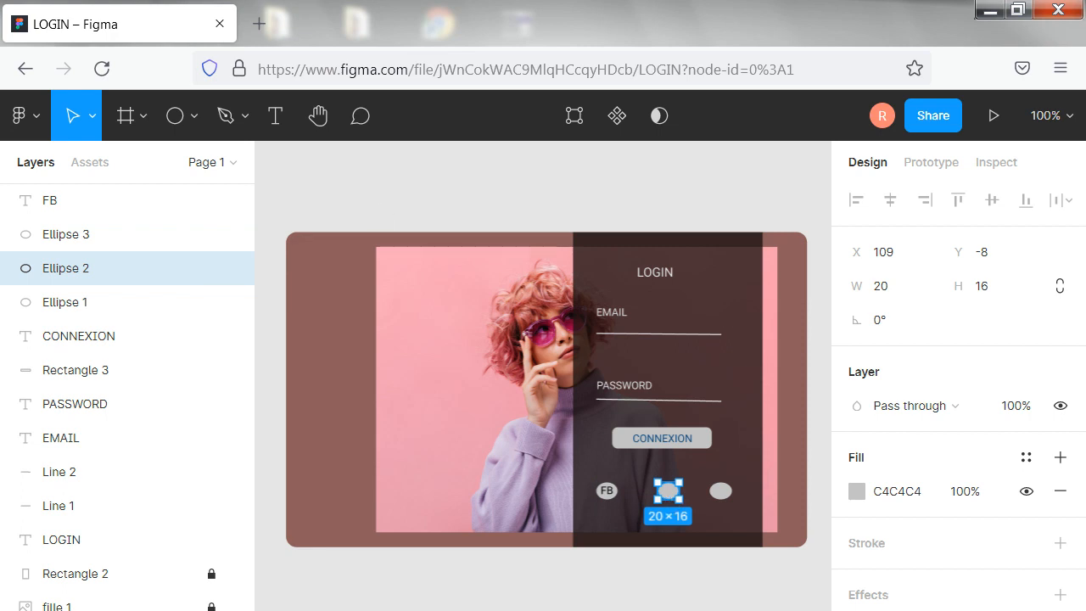
{"action": "left_click", "coordinate": [276, 116]}
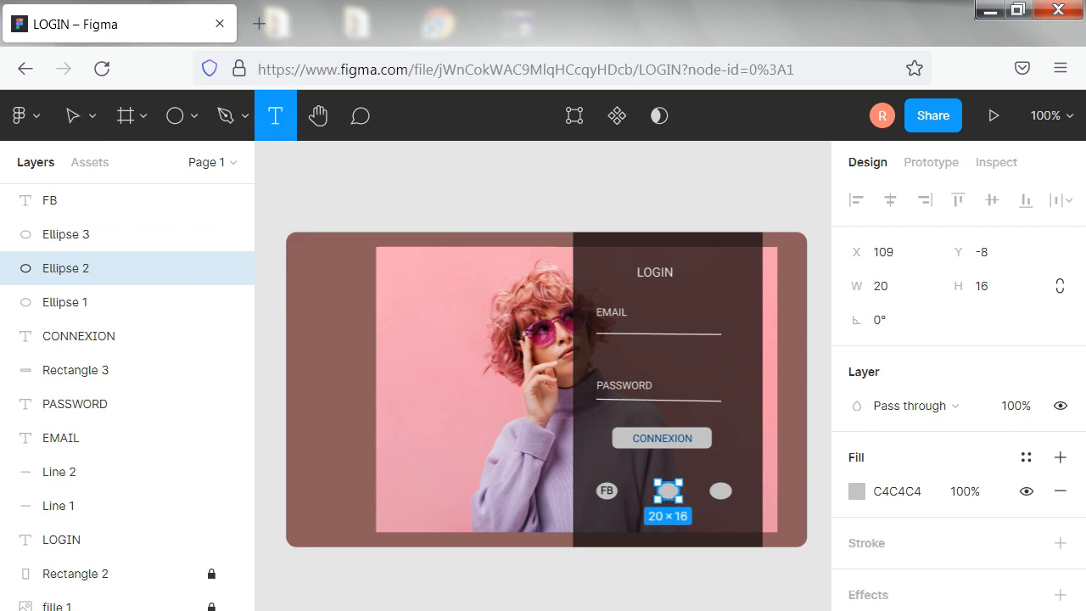
{"action": "left_click", "coordinate": [677, 496]}
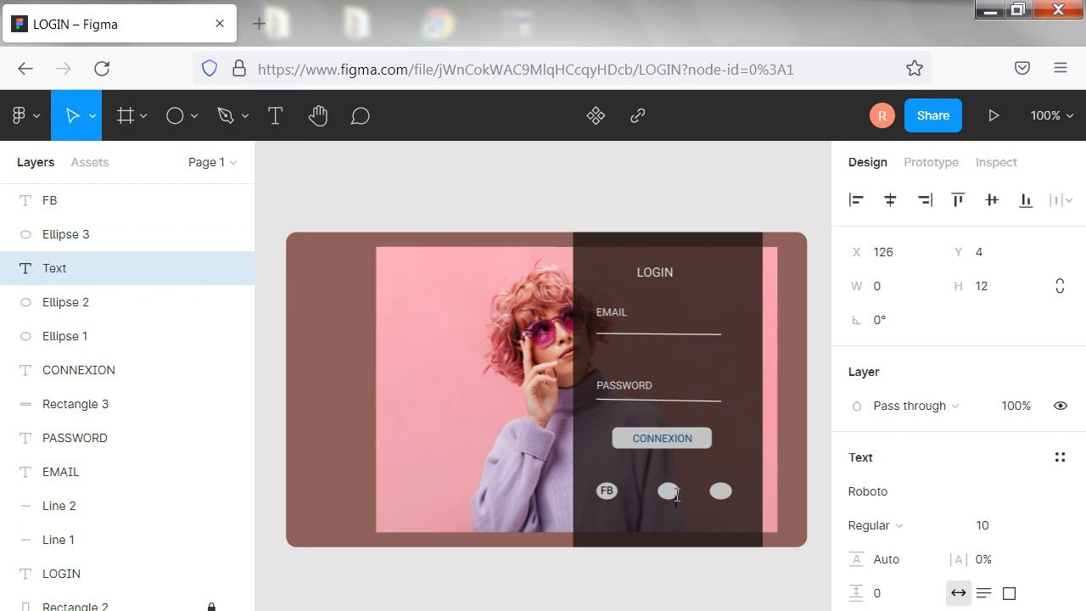
{"action": "type", "text": "TW"}
{"action": "key", "text": "Escape"}
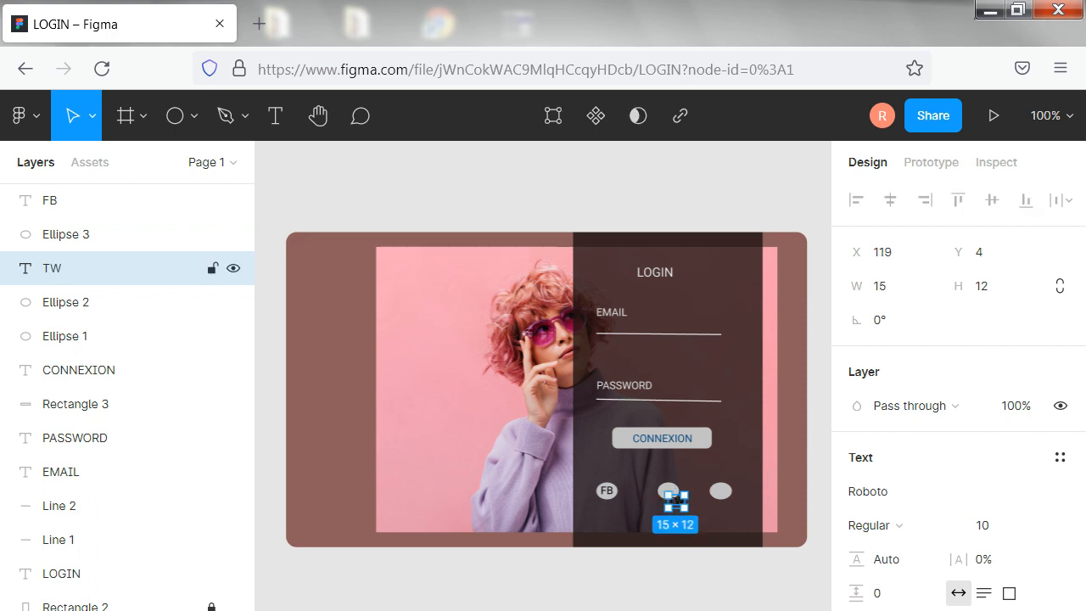
{"action": "mouse_move", "coordinate": [677, 502]}
{"action": "left_mouse_down"}
{"action": "mouse_move", "coordinate": [670, 491]}
{"action": "mouse_move", "coordinate": [672, 500]}
{"action": "left_mouse_up"}
{"action": "key", "text": "Escape"}
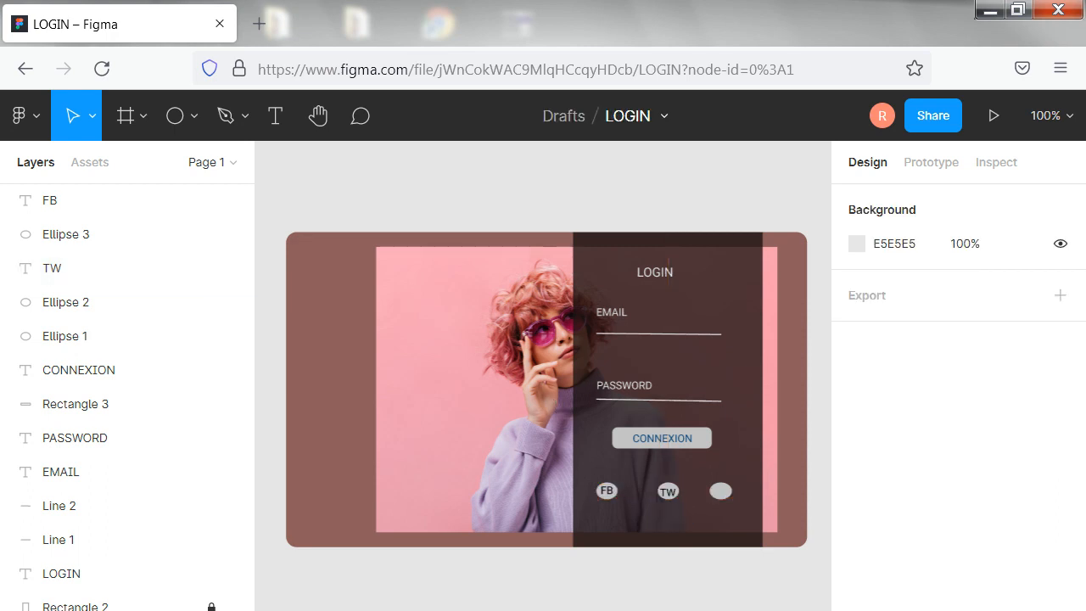
Add the text label "G+" and centre it on the third ellipse at X 162, Y -6
{"action": "left_click", "coordinate": [272, 122]}
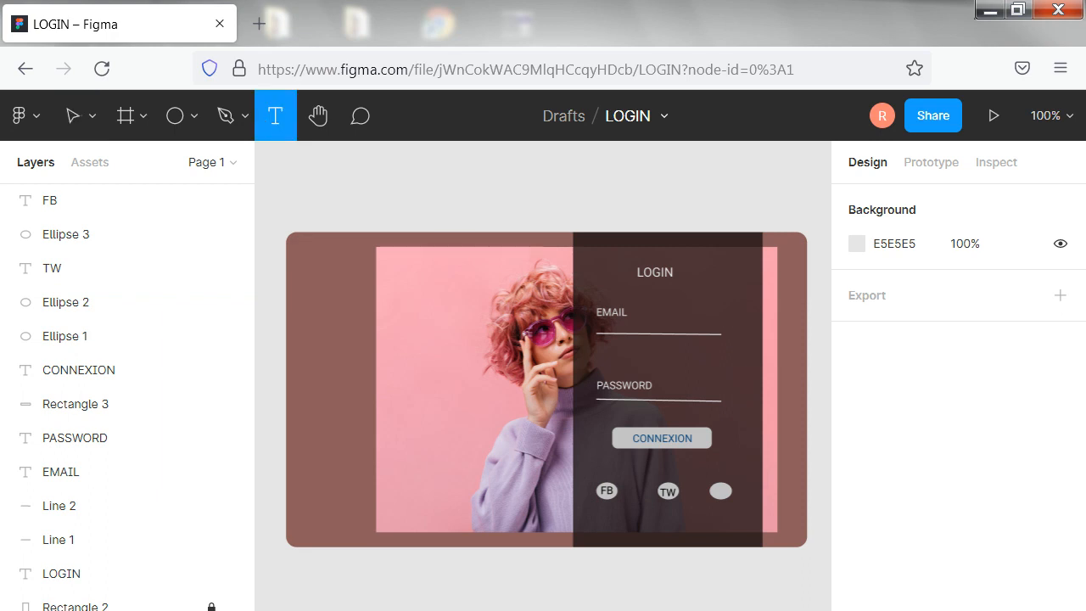
{"action": "left_click", "coordinate": [728, 492]}
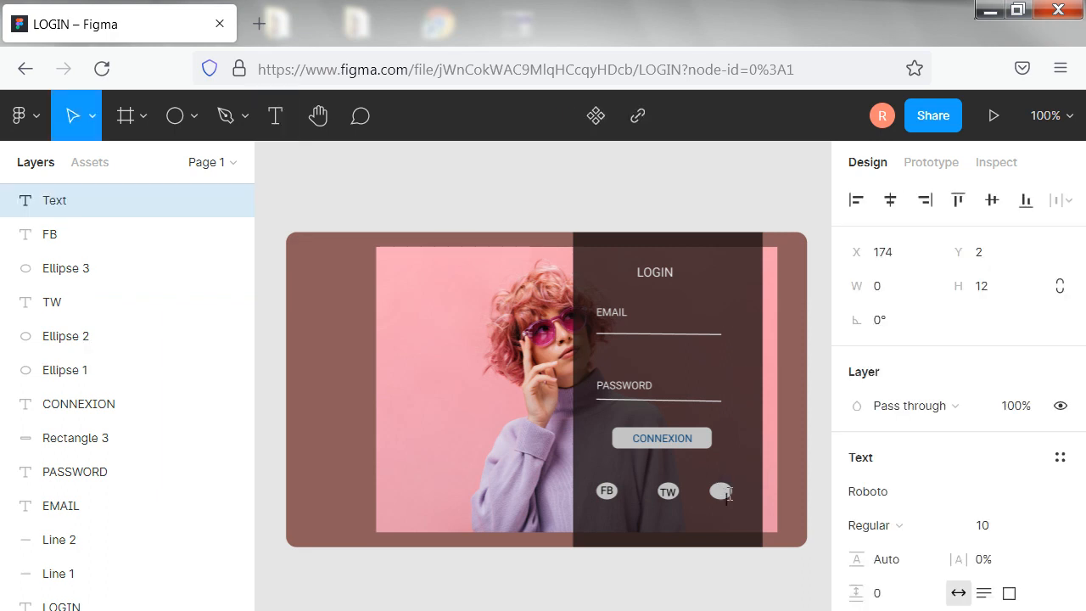
{"action": "type", "text": "G+"}
{"action": "key", "text": "Escape"}
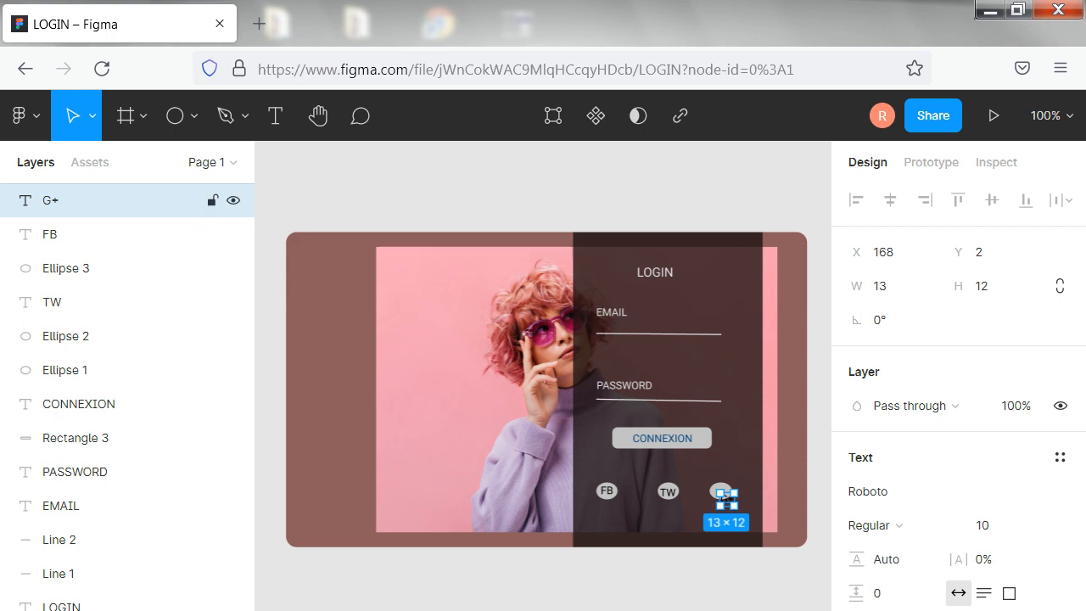
{"action": "left_click_drag", "start_coordinate": [723, 496], "coordinate": [720, 492]}
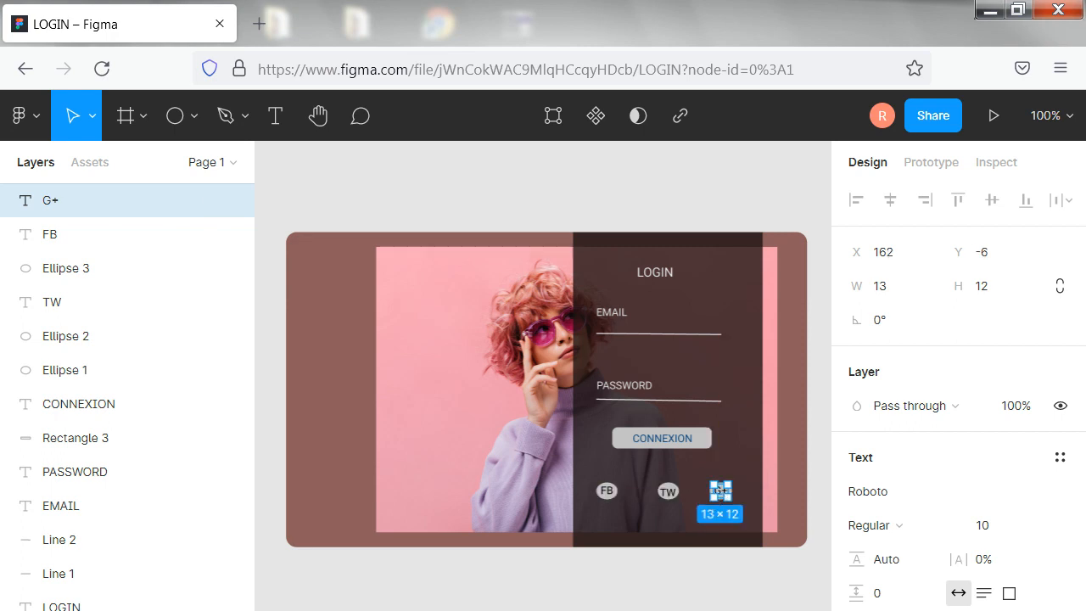
{"action": "key", "text": "Escape"}
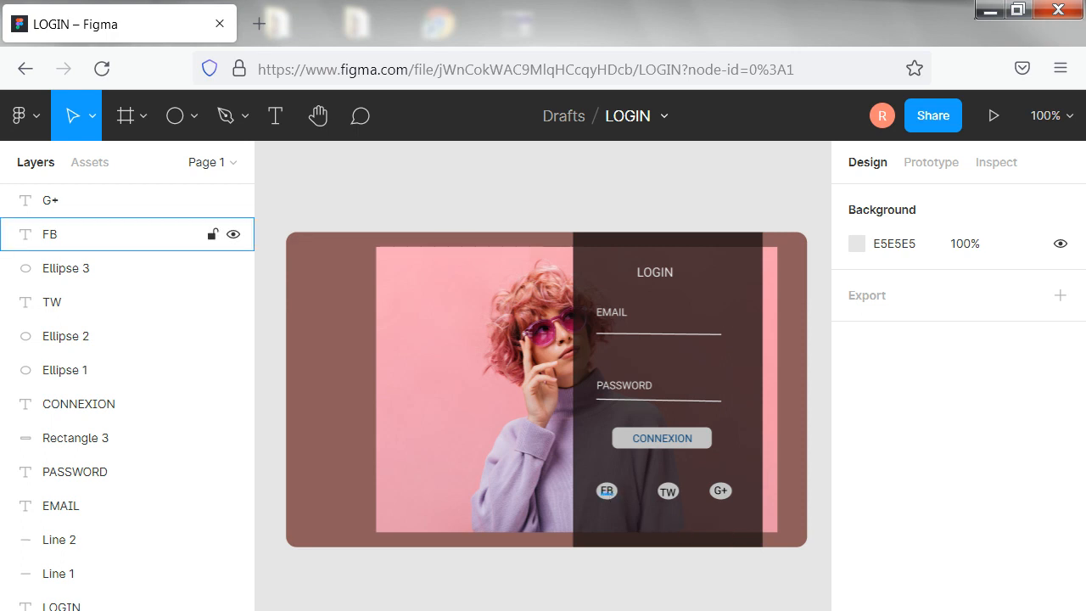
Draw a text box about 118 × 14 below the three ellipses and enter "FORGET CLICK HERE"
{"action": "left_click", "coordinate": [289, 124]}
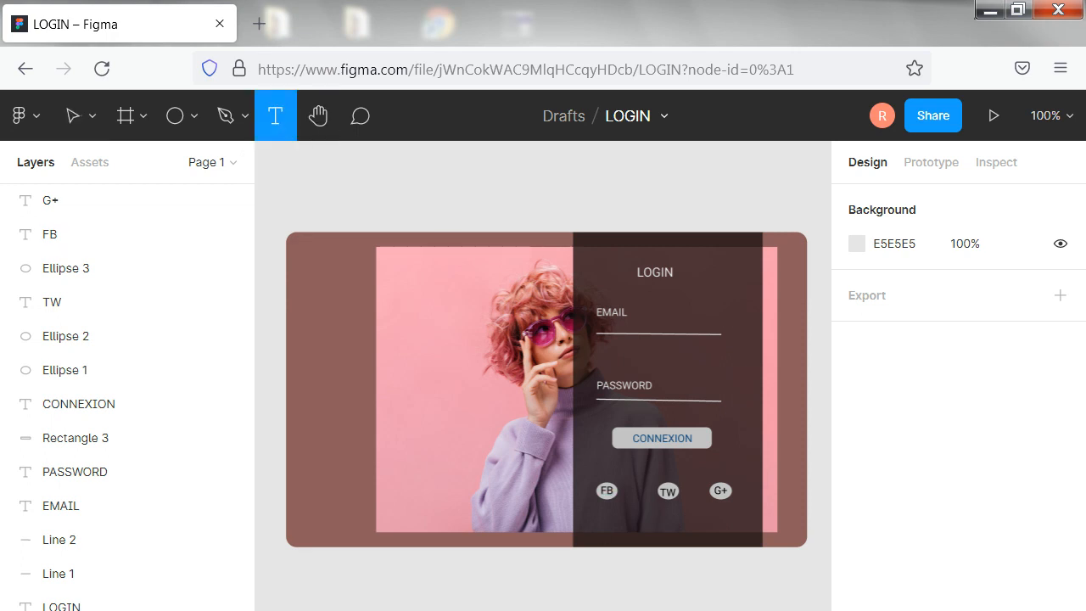
{"action": "left_click_drag", "start_coordinate": [607, 533], "coordinate": [734, 549]}
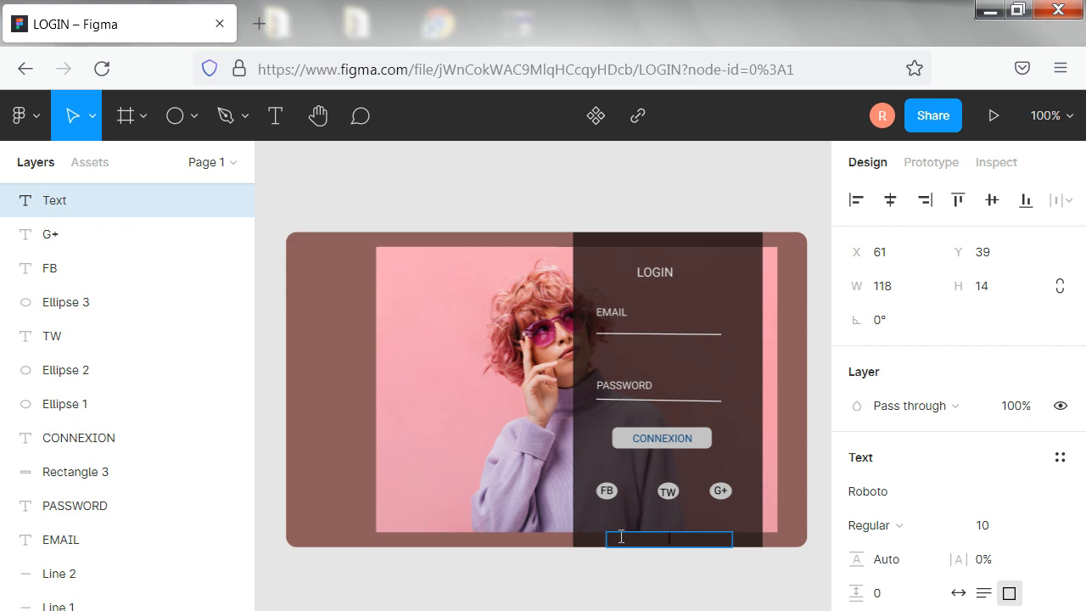
{"action": "type", "text": "CLICK HERE"}
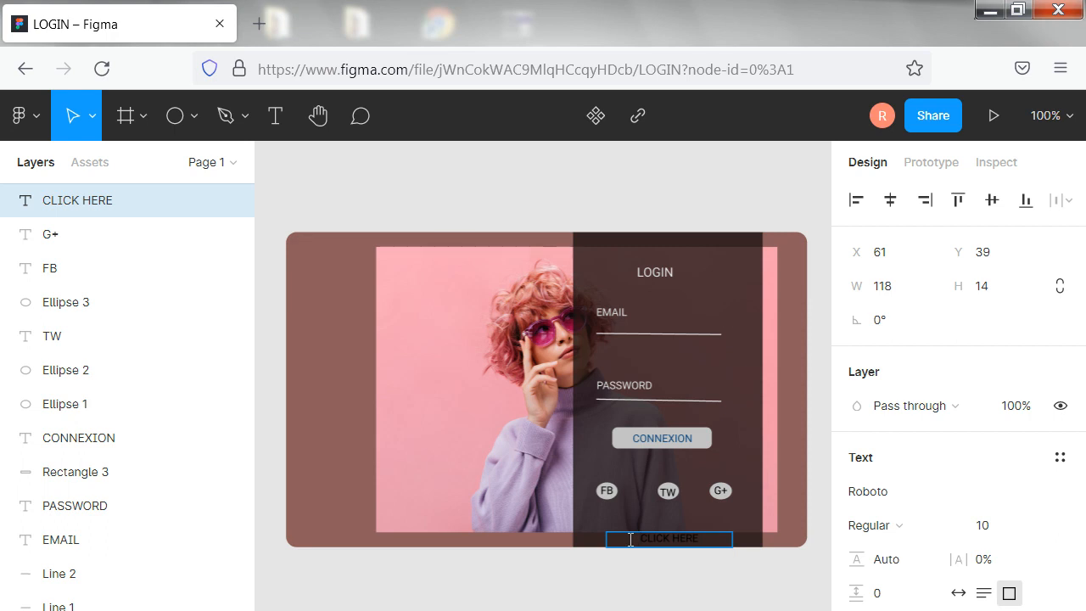
{"action": "left_click", "coordinate": [631, 539]}
{"action": "type", "text": "FORGET"}
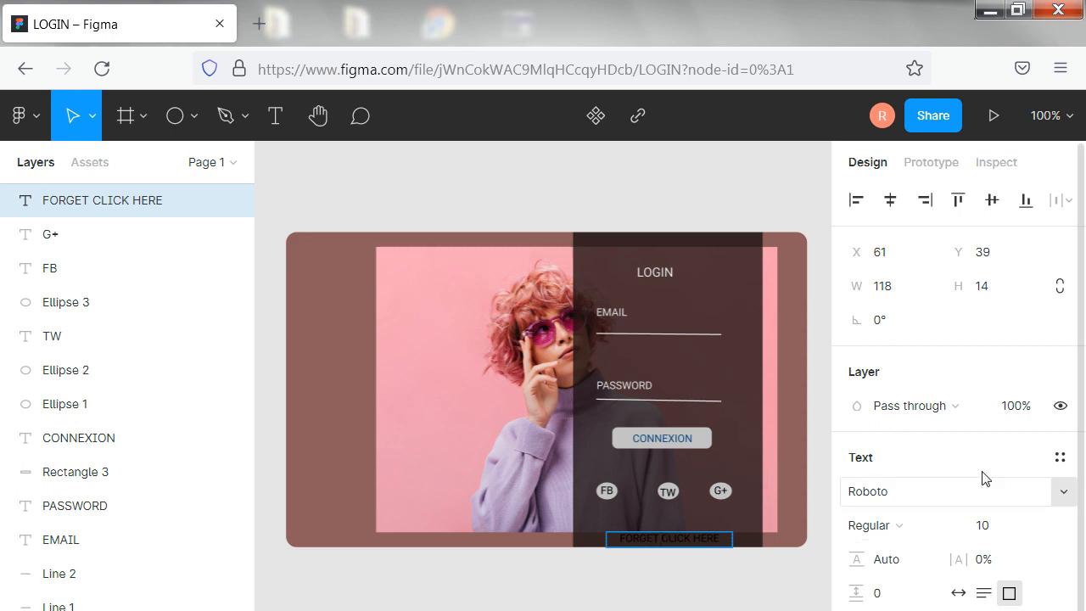
{"action": "left_click", "coordinate": [1041, 525]}
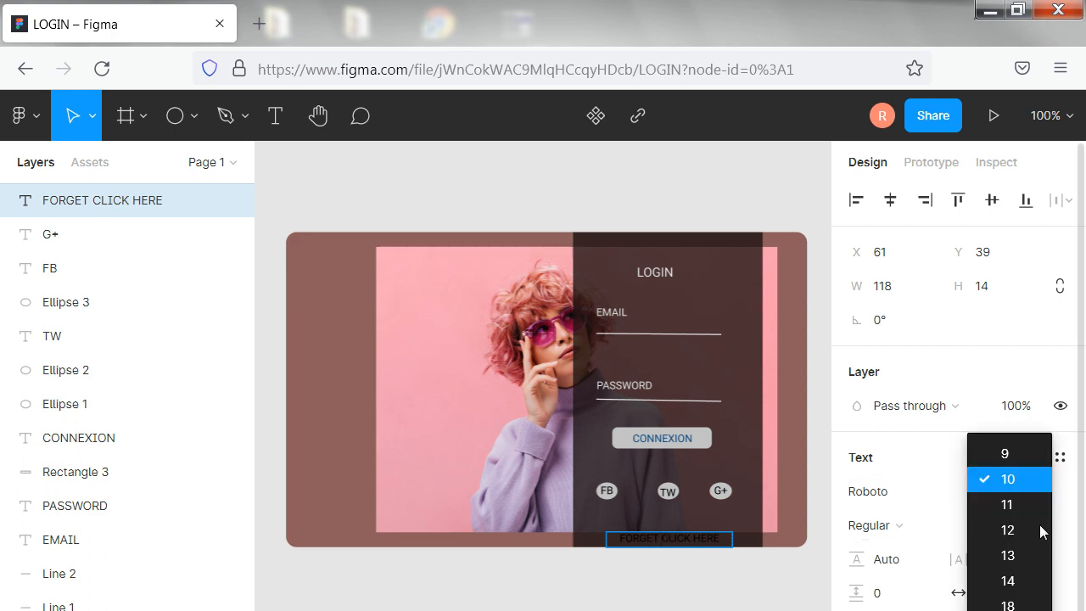
{"action": "left_click", "coordinate": [1018, 453]}
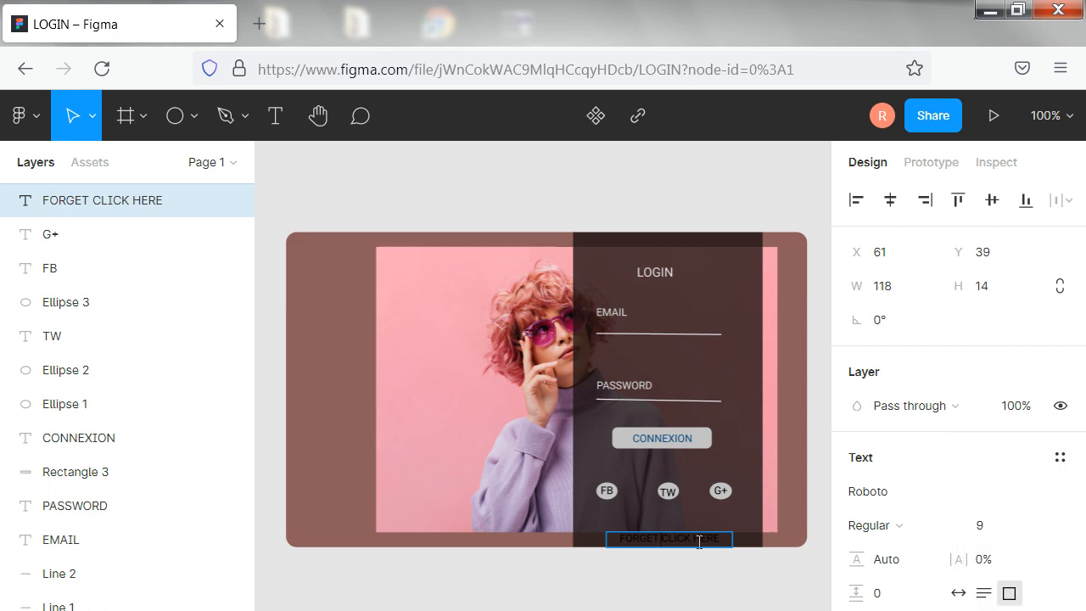
{"action": "key", "text": "ctrl+z"}
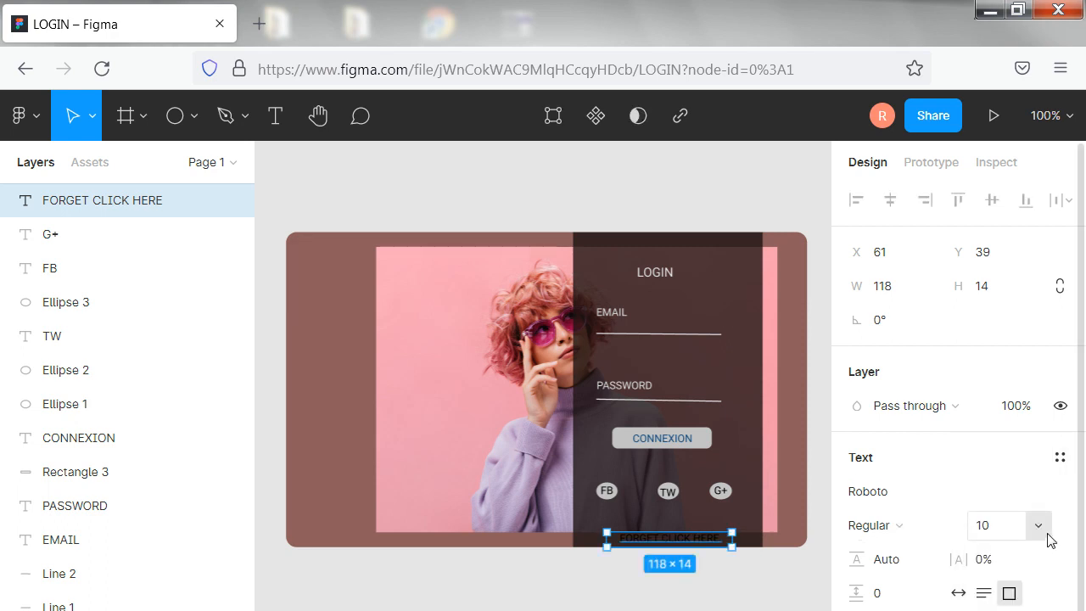
Set the FORGET CLICK HERE text to size 9 and give it a light grey fill
{"action": "left_click", "coordinate": [1040, 526]}
{"action": "left_click", "coordinate": [1009, 454]}
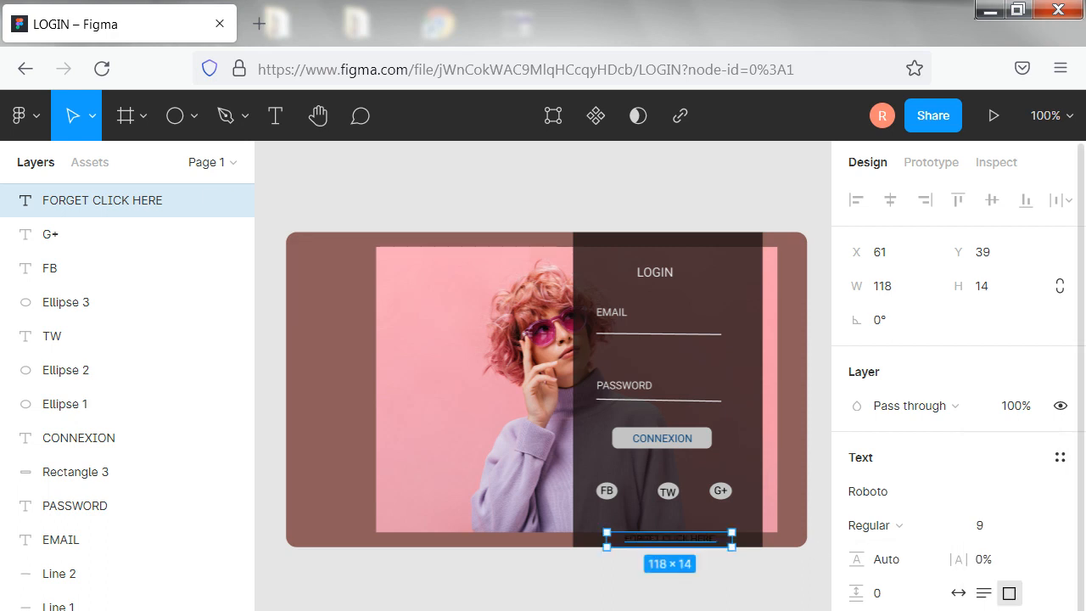
{"action": "left_click", "coordinate": [857, 610]}
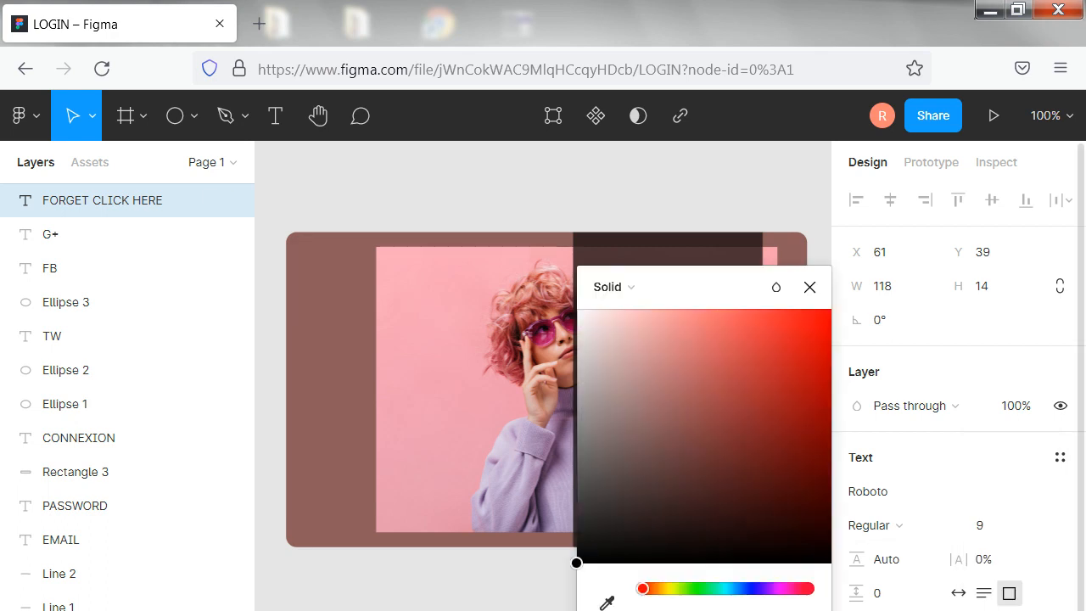
{"action": "left_click", "coordinate": [578, 369]}
{"action": "left_click", "coordinate": [510, 582]}
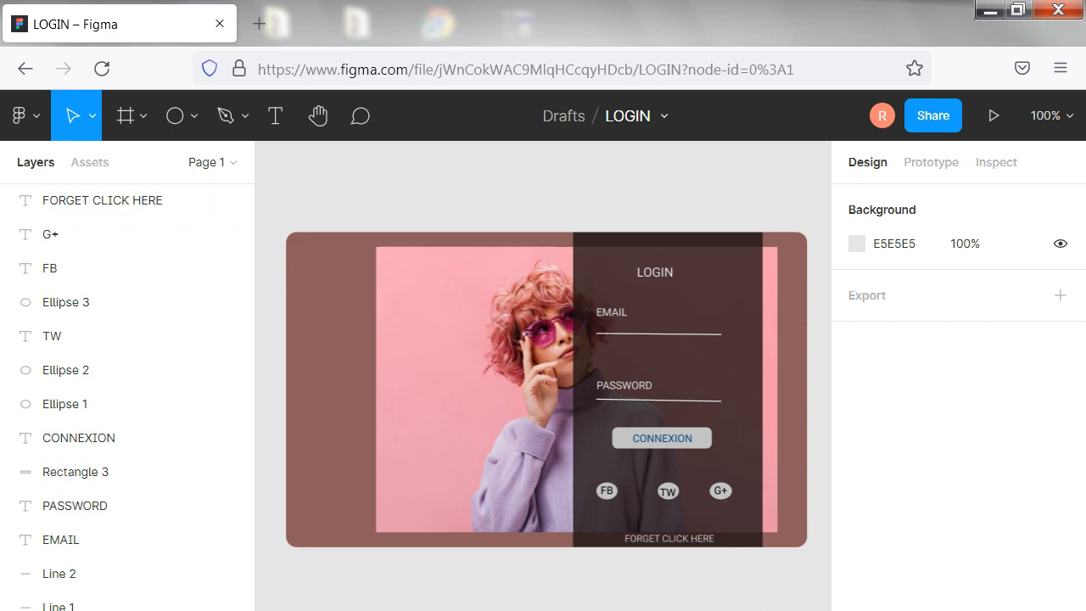
Draw a text box about 45 × 17 in the brown margin beside the photo's upper-left corner and enter "LOGO"
{"action": "left_click", "coordinate": [246, 117]}
{"action": "left_click", "coordinate": [197, 117]}
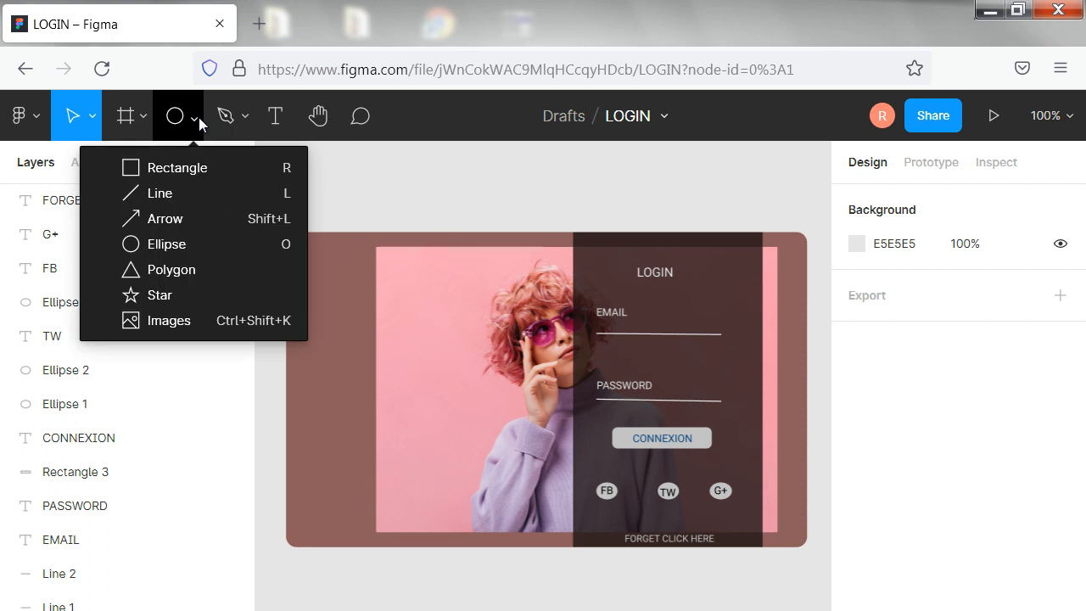
{"action": "left_click", "coordinate": [275, 123]}
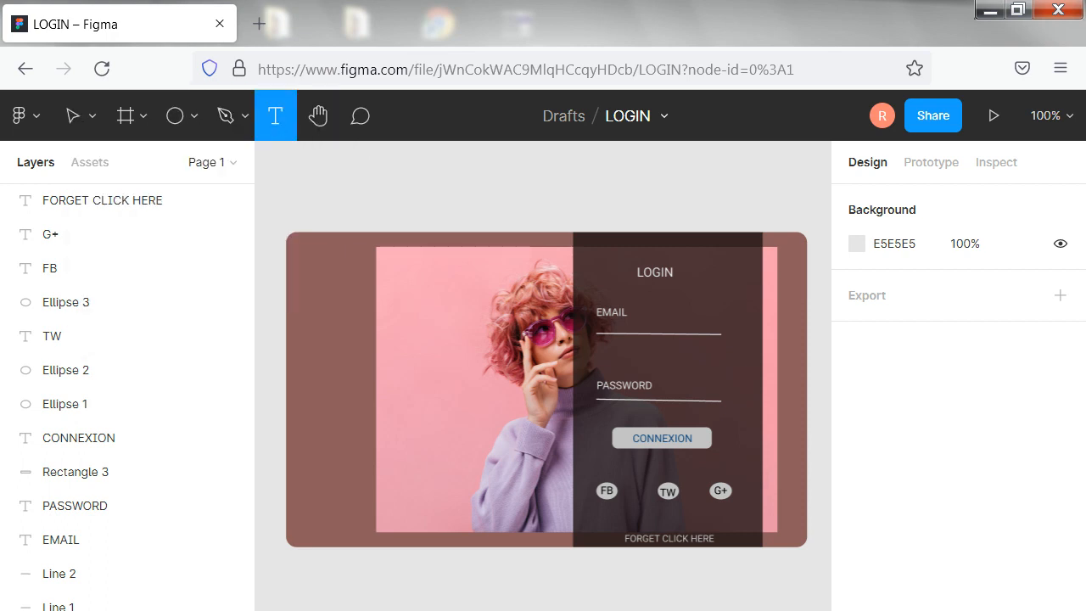
{"action": "left_click_drag", "start_coordinate": [310, 272], "coordinate": [359, 260]}
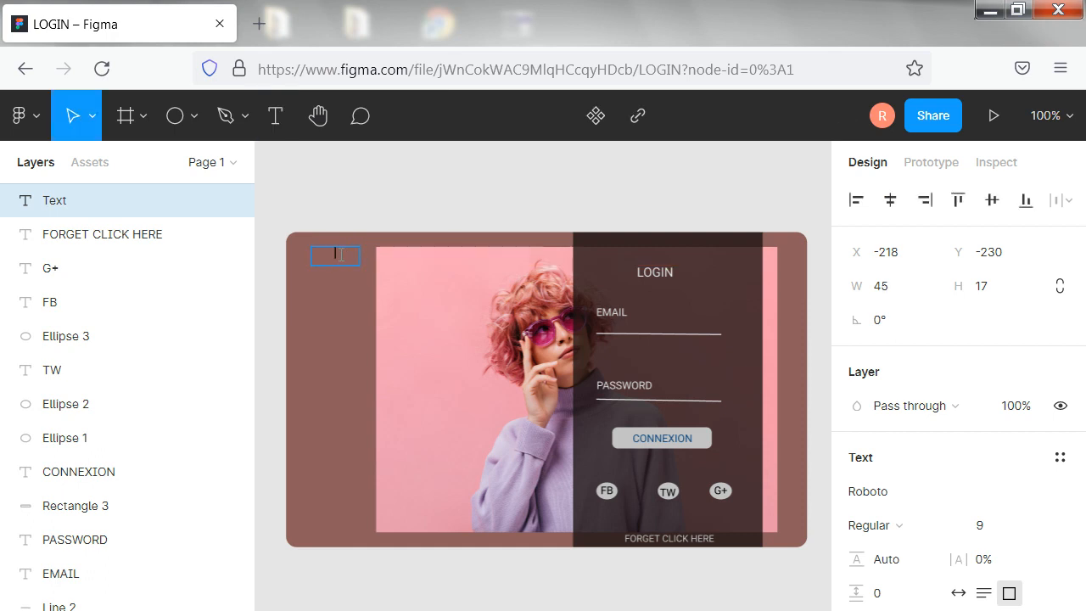
{"action": "type", "text": "LOGO"}
{"action": "key", "text": "Escape"}
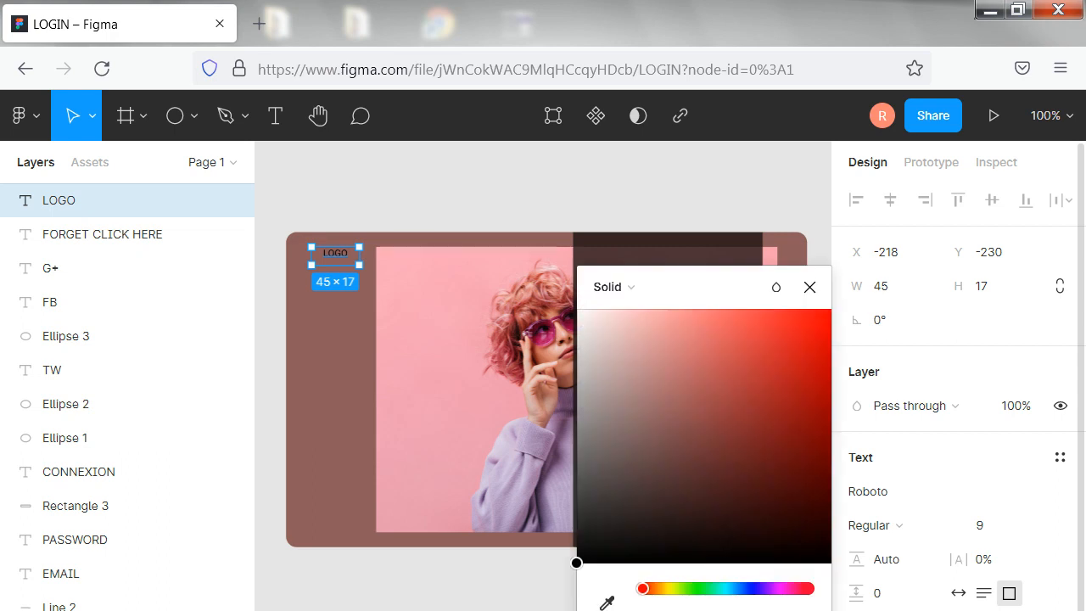
Change the LOGO text's fill to a very dark, muted blue
{"action": "left_click", "coordinate": [749, 589]}
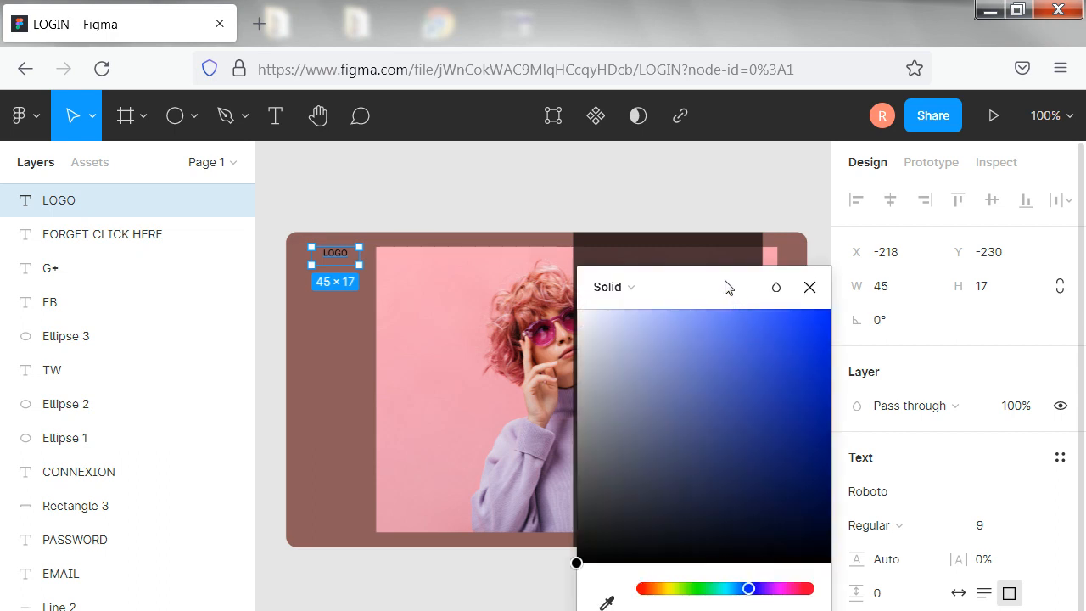
{"action": "left_click", "coordinate": [761, 334]}
{"action": "left_click", "coordinate": [708, 364]}
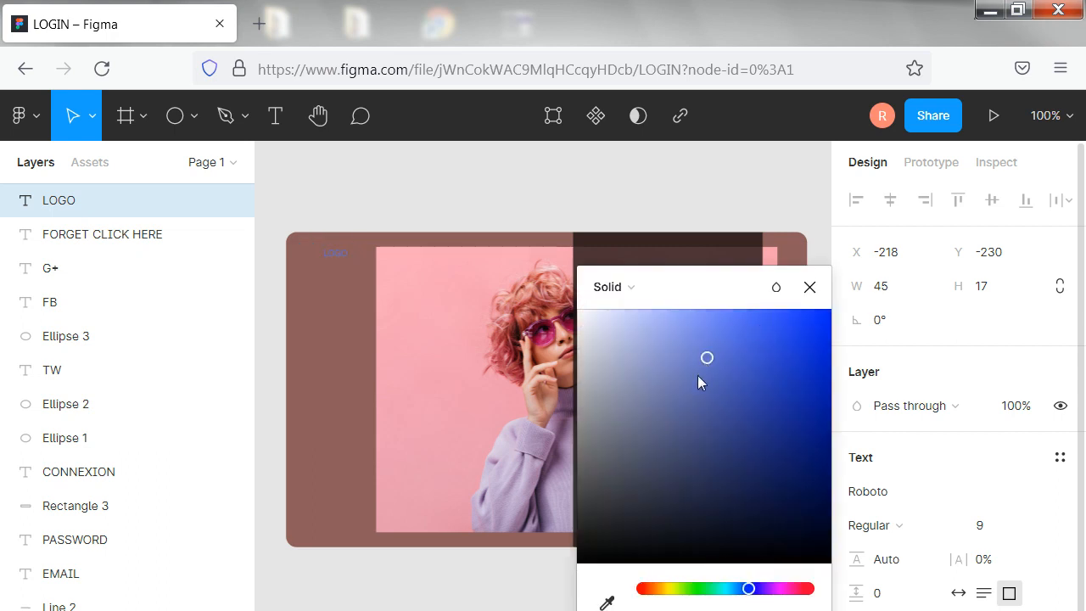
{"action": "left_click", "coordinate": [697, 457]}
{"action": "left_click", "coordinate": [658, 490]}
{"action": "left_click", "coordinate": [633, 466]}
{"action": "left_click", "coordinate": [660, 514]}
{"action": "left_click", "coordinate": [668, 535]}
{"action": "left_click", "coordinate": [270, 480]}
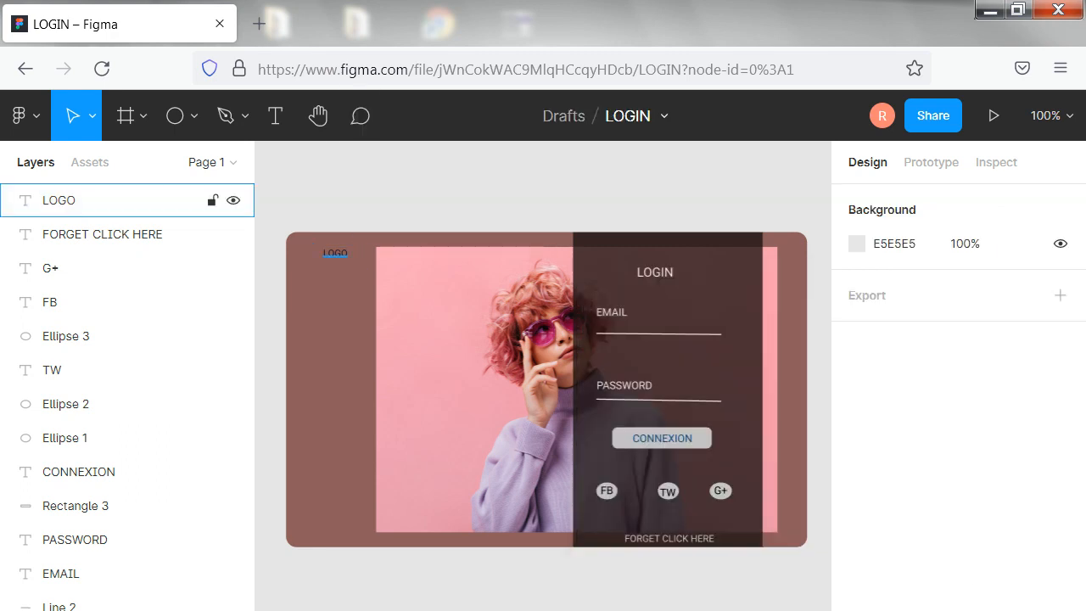
Set the LOGO text's font size to 13 and deselect it
{"action": "left_click", "coordinate": [128, 200]}
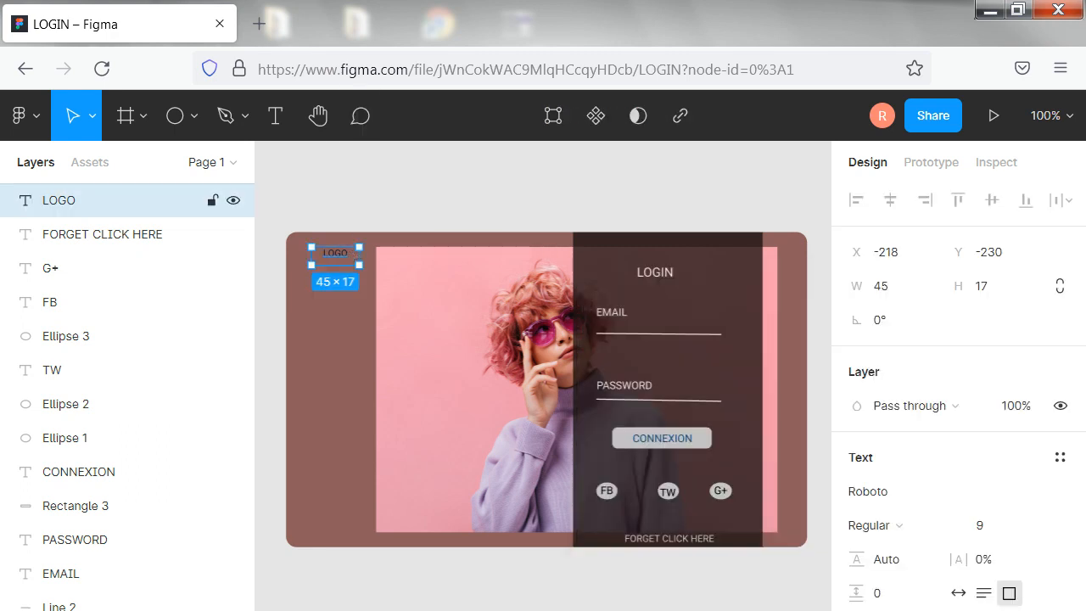
{"action": "left_click", "coordinate": [1039, 530]}
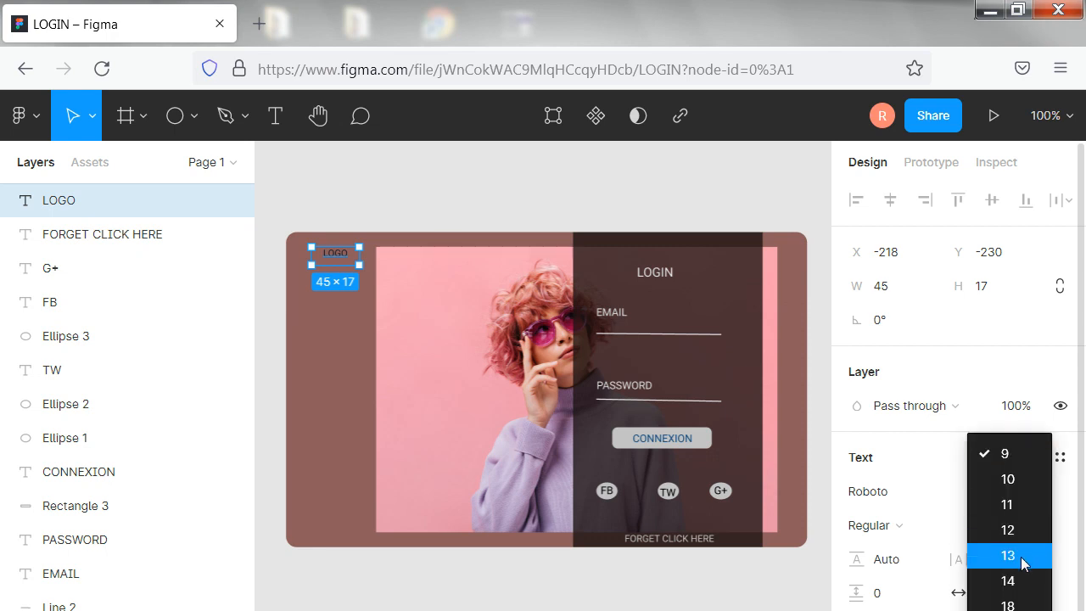
{"action": "left_click", "coordinate": [1024, 561]}
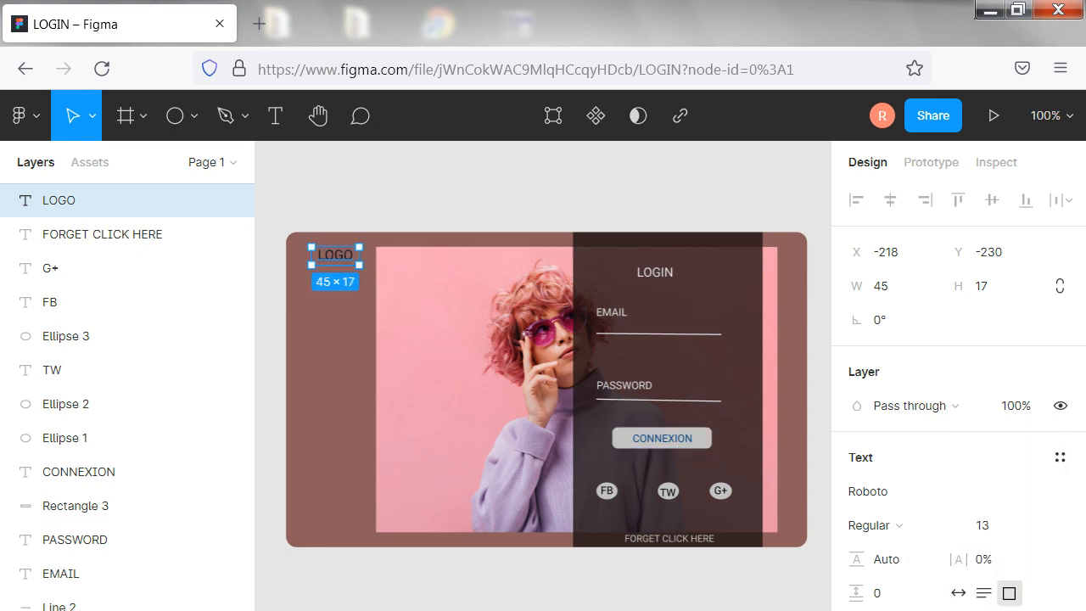
{"action": "left_click", "coordinate": [337, 365]}
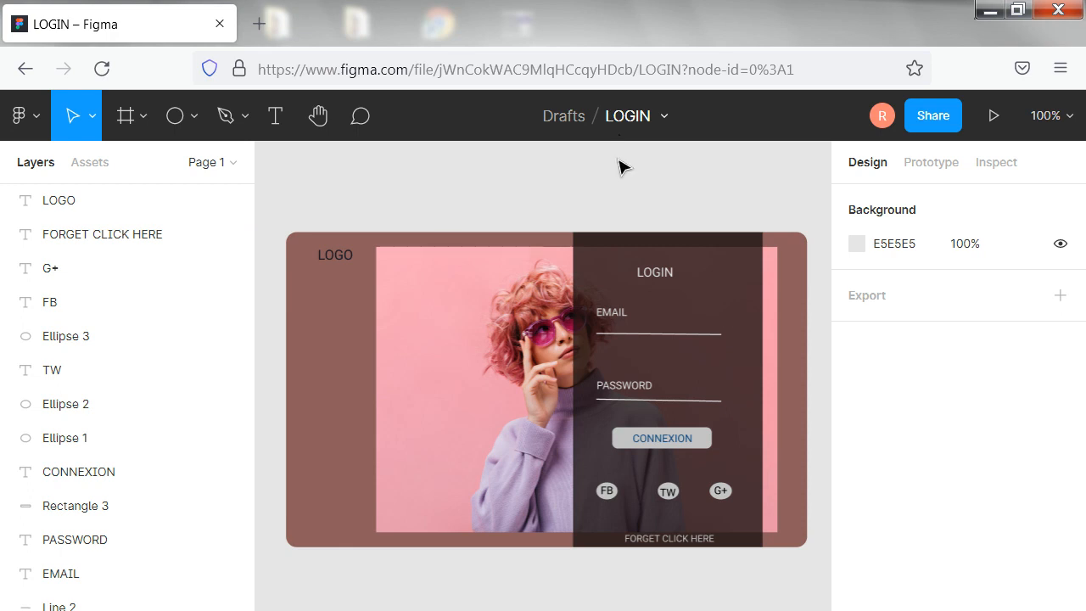